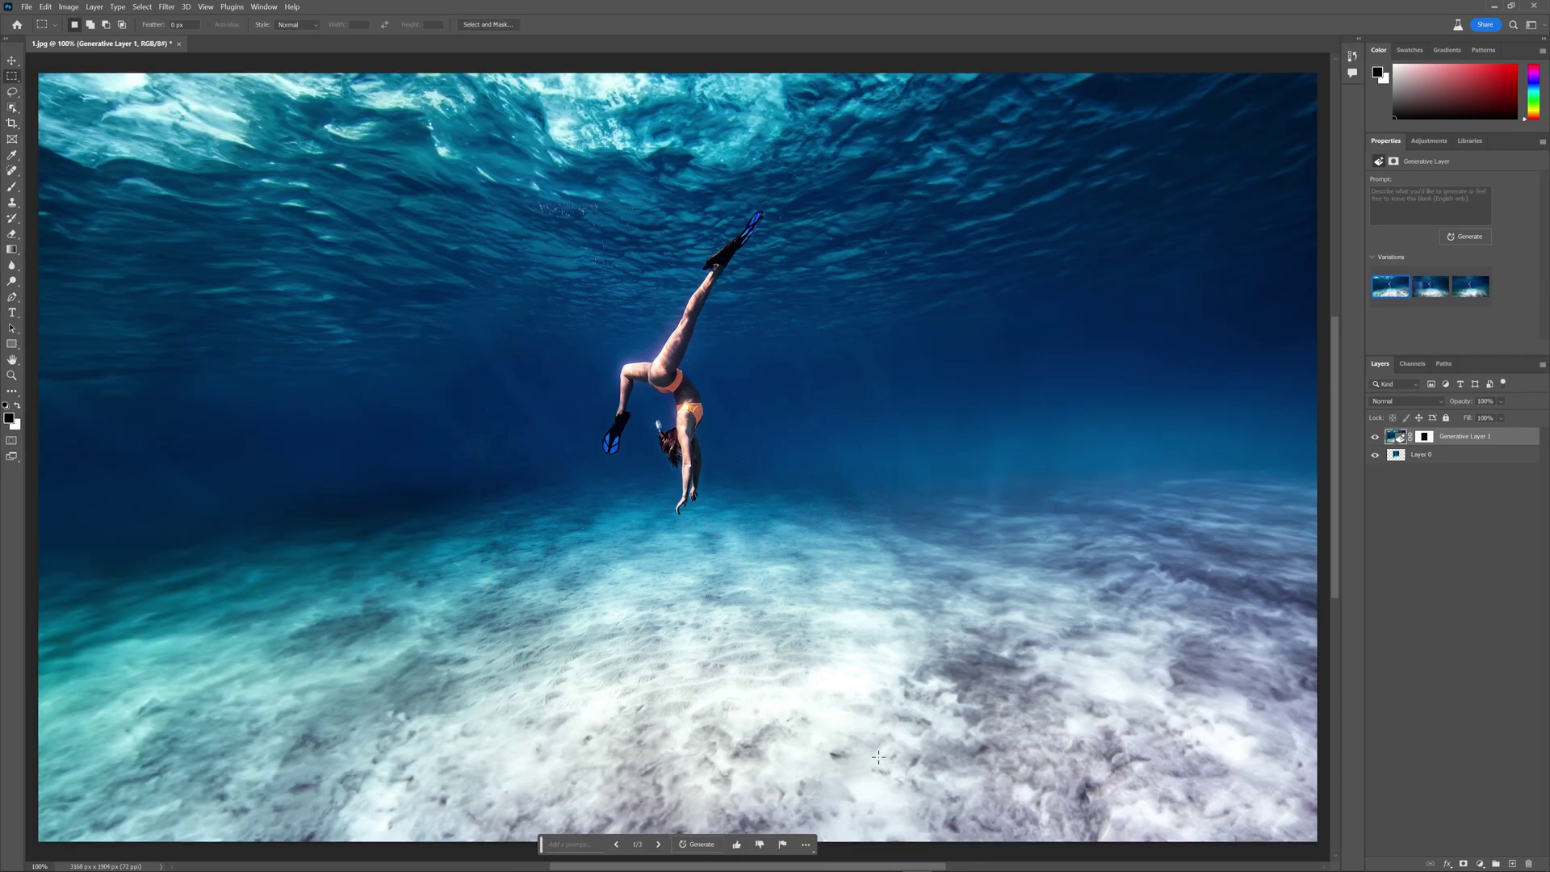
- Generate 'underwater statues' in a lassoed seabed area, keep the second variation, and widen the next photo's canvas
{"action": "key", "text": "l"}
{"action": "mouse_move", "coordinate": [807, 464]}
{"action": "left_mouse_down"}
{"action": "mouse_move", "coordinate": [1049, 501]}
{"action": "mouse_move", "coordinate": [1193, 729]}
{"action": "mouse_move", "coordinate": [1174, 835]}
{"action": "left_mouse_up"}
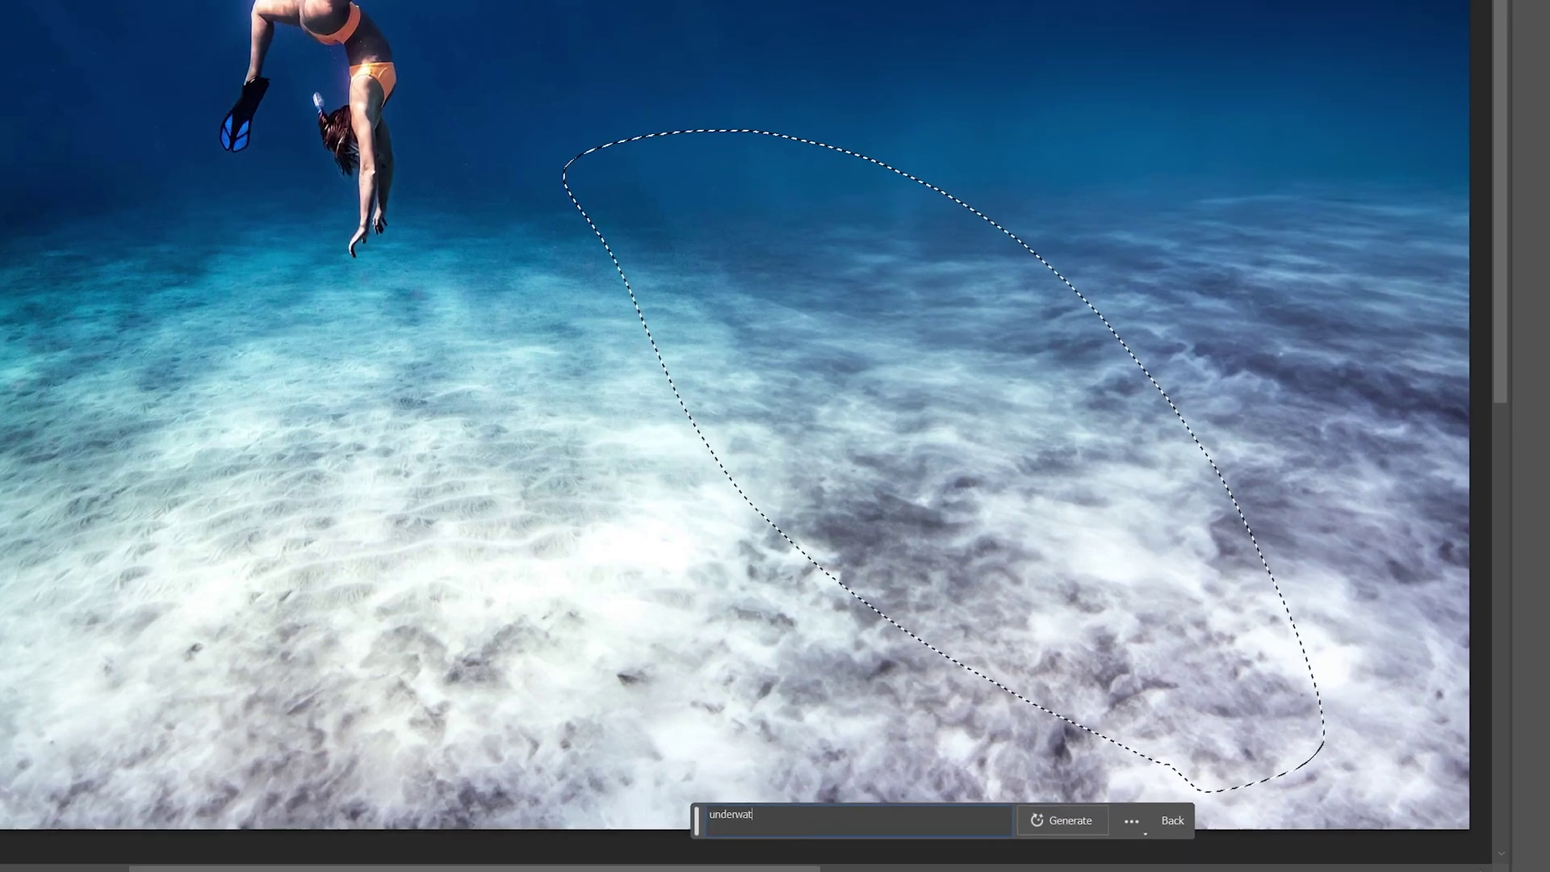
{"action": "type", "text": "er statues"}
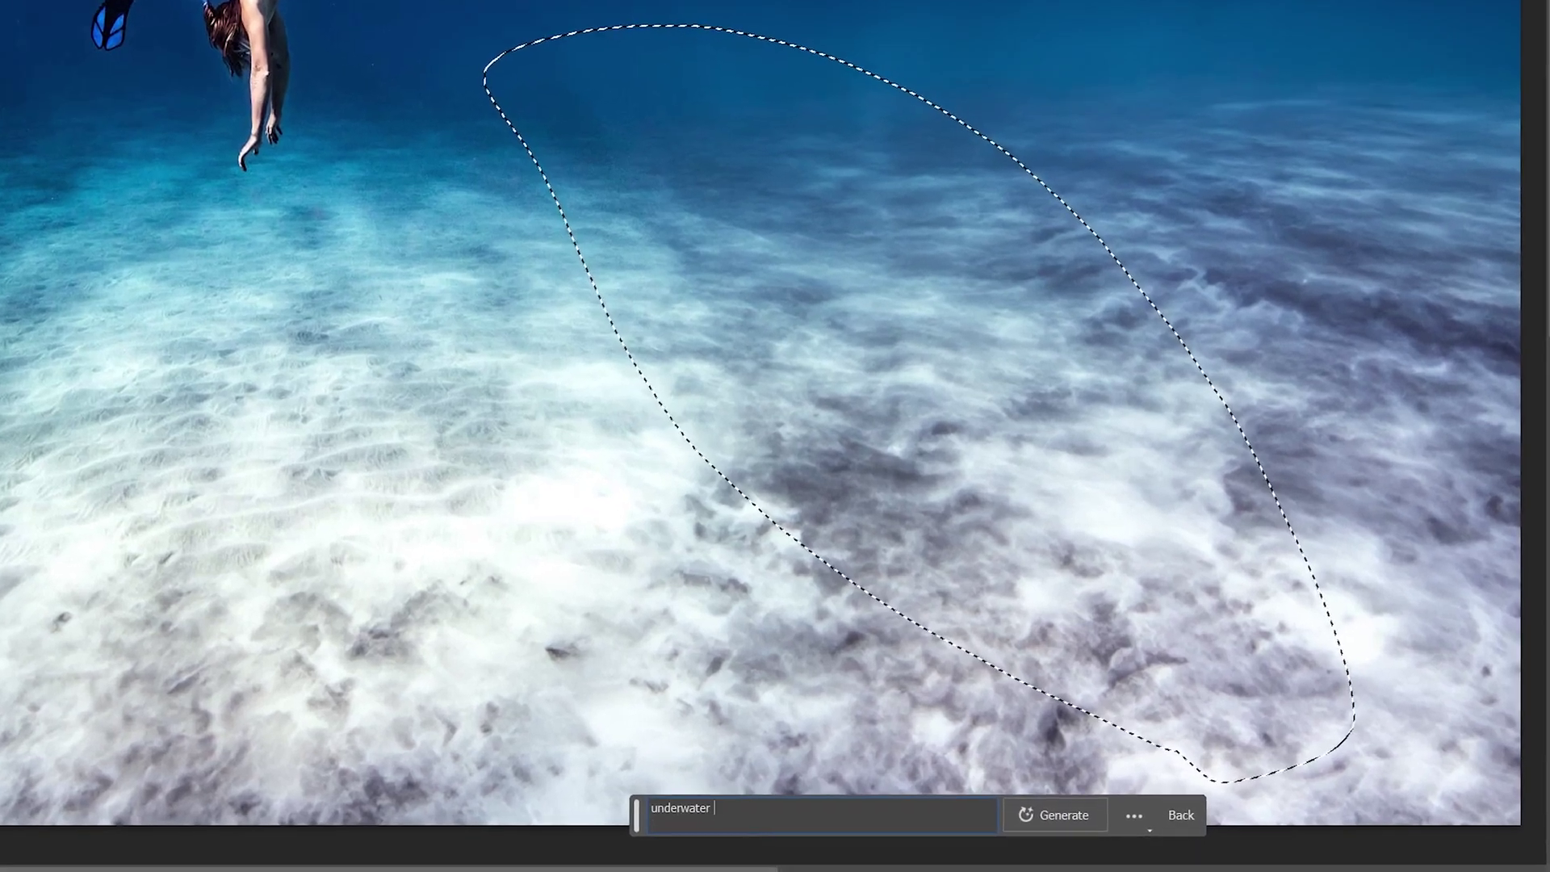
{"action": "key", "text": "Return"}
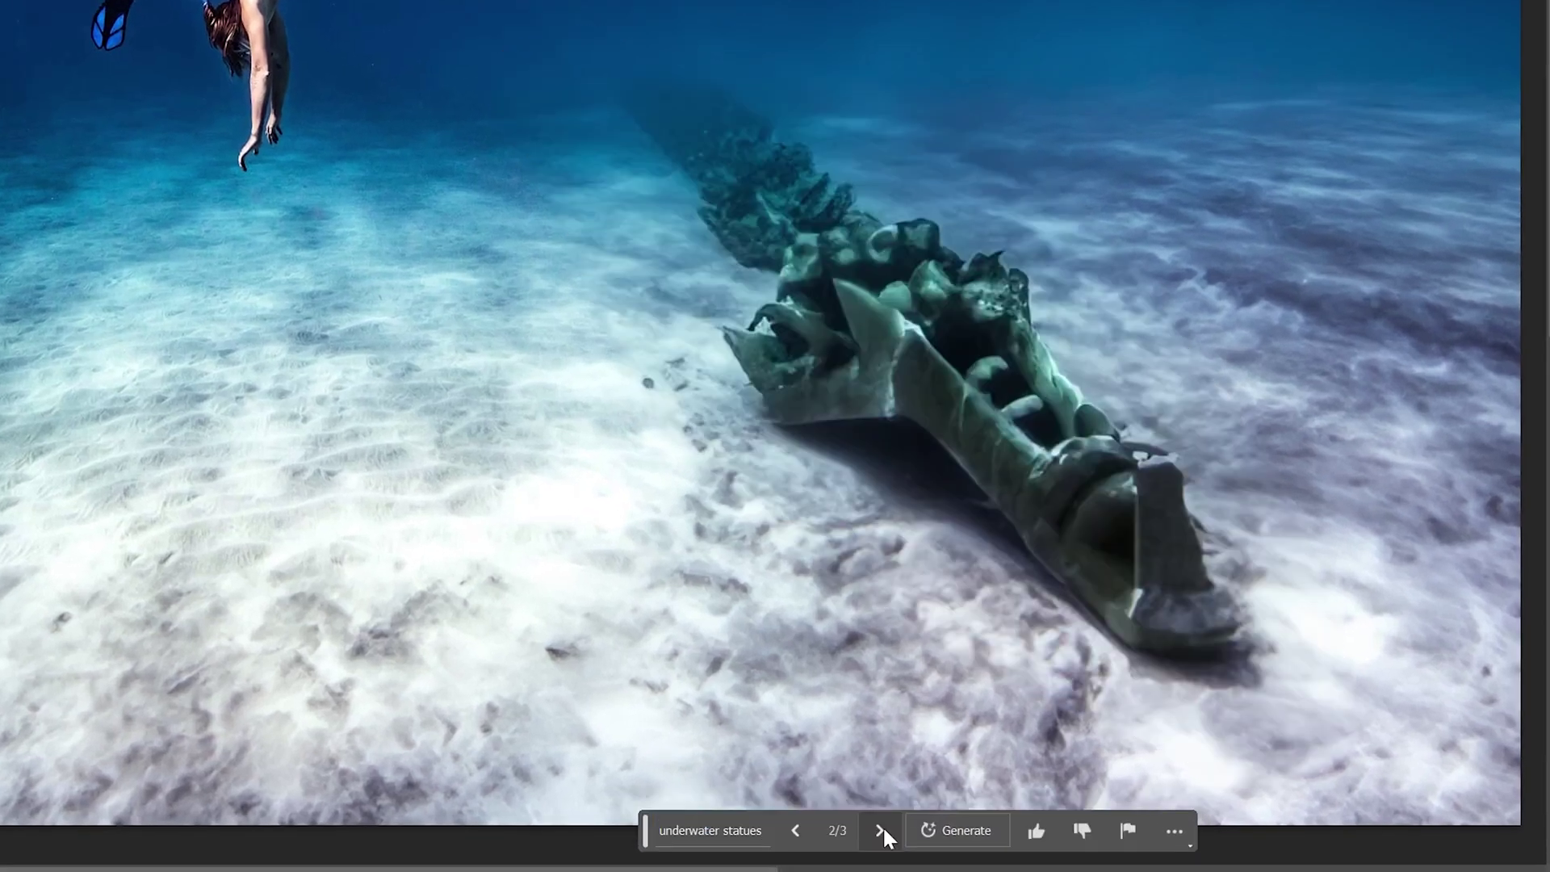
{"action": "left_click", "coordinate": [886, 831]}
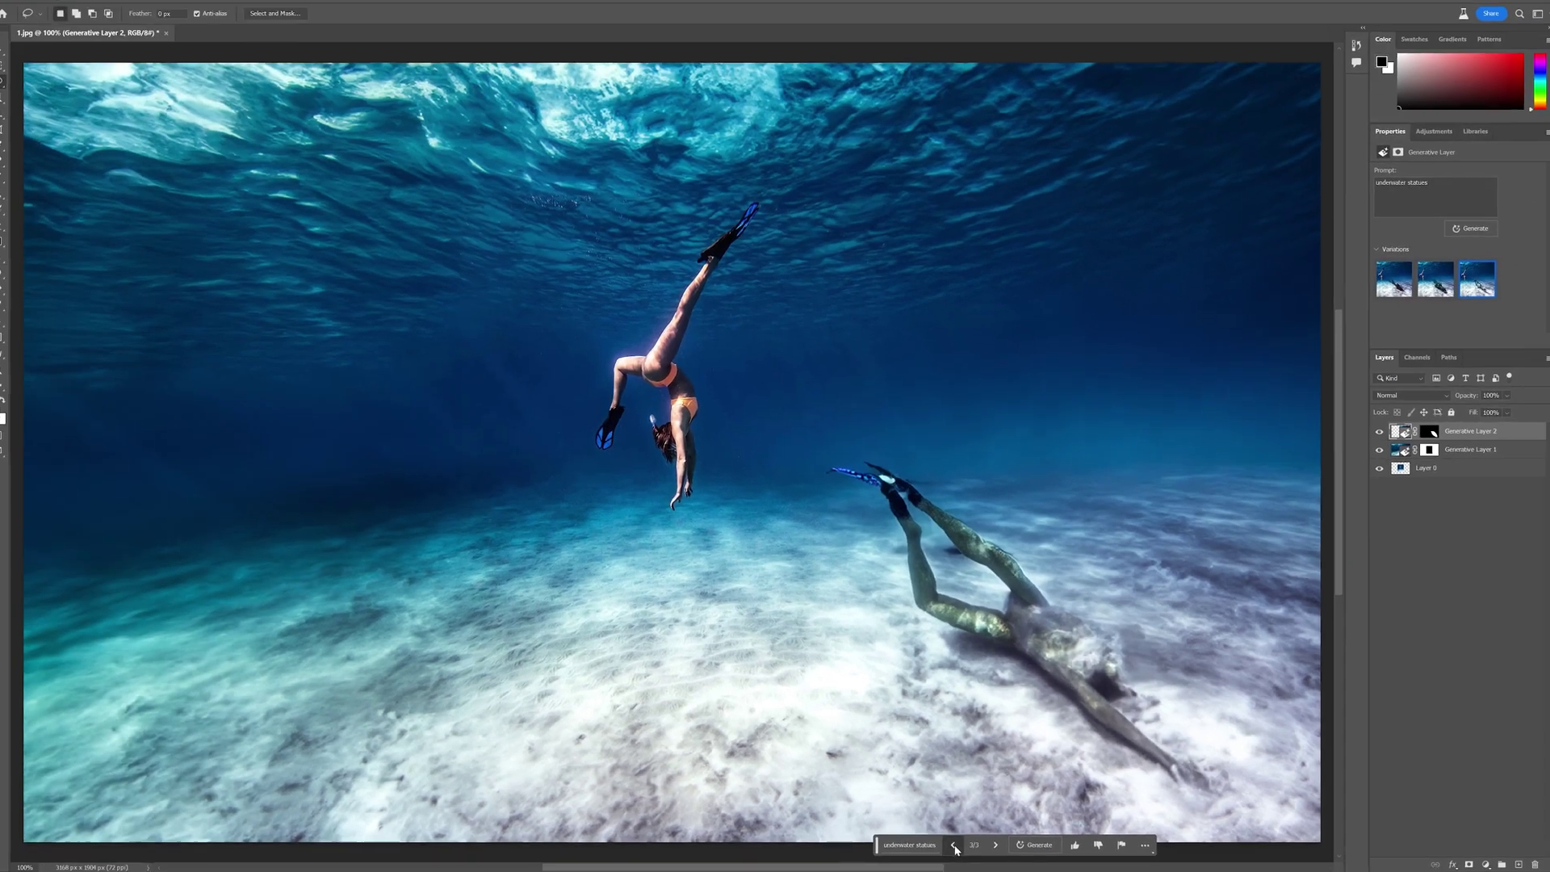
{"action": "left_click", "coordinate": [807, 848]}
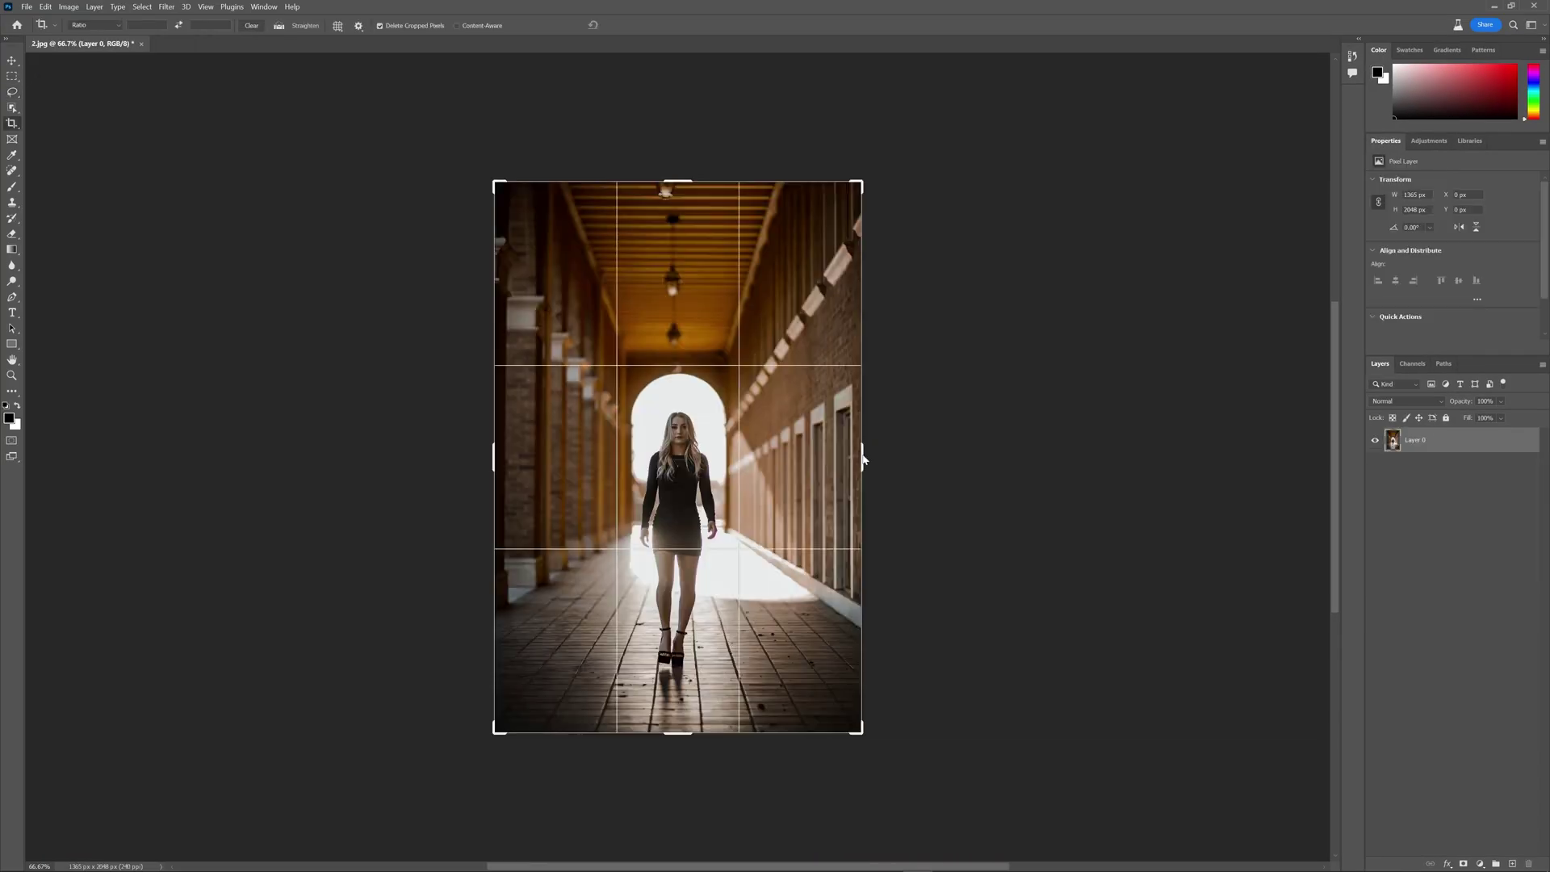
{"action": "left_click_drag", "start_coordinate": [861, 456], "coordinate": [1208, 468]}
{"action": "key", "text": "Return"}
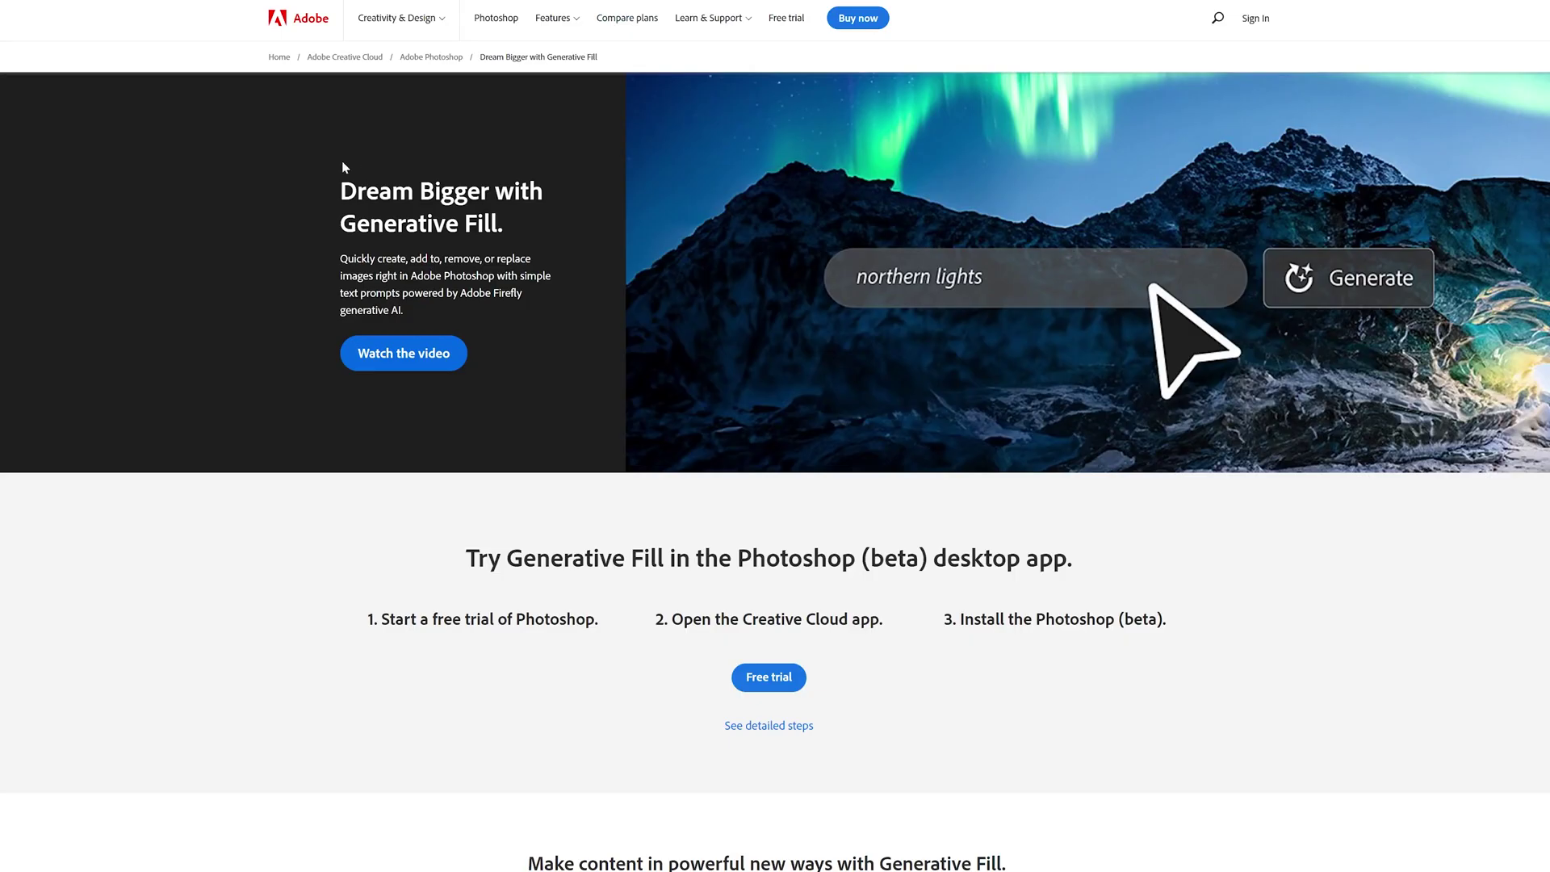
- Scroll down through Adobe's Dream Bigger with Generative Fill web page
{"action": "scroll", "coordinate": [304, 181], "scroll_direction": "down", "scroll_amount": 3}
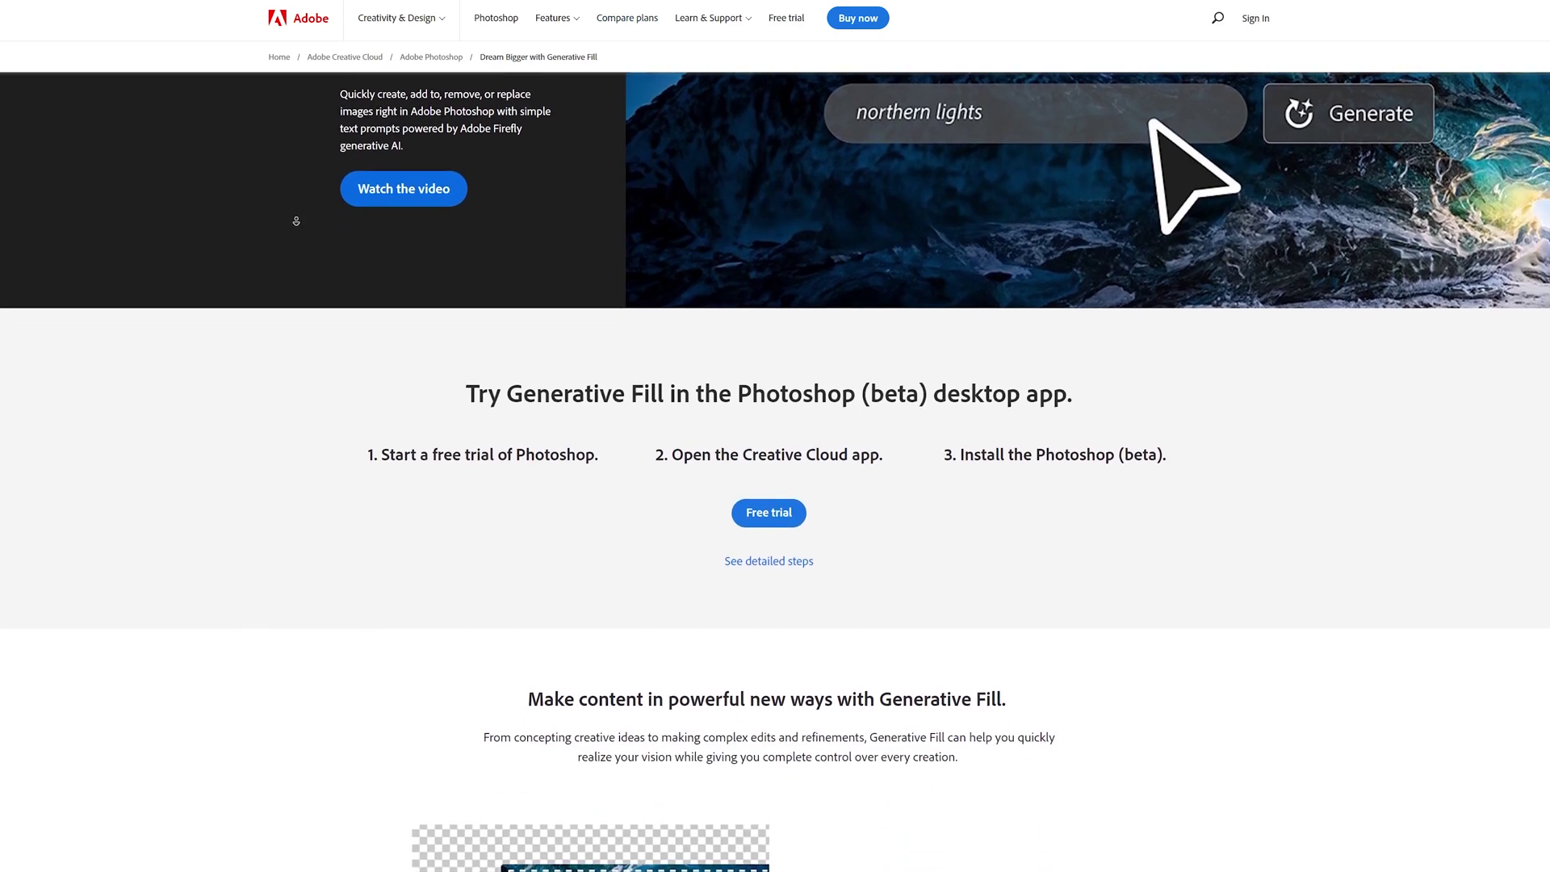
{"action": "scroll", "coordinate": [296, 220], "scroll_direction": "down", "scroll_amount": 5}
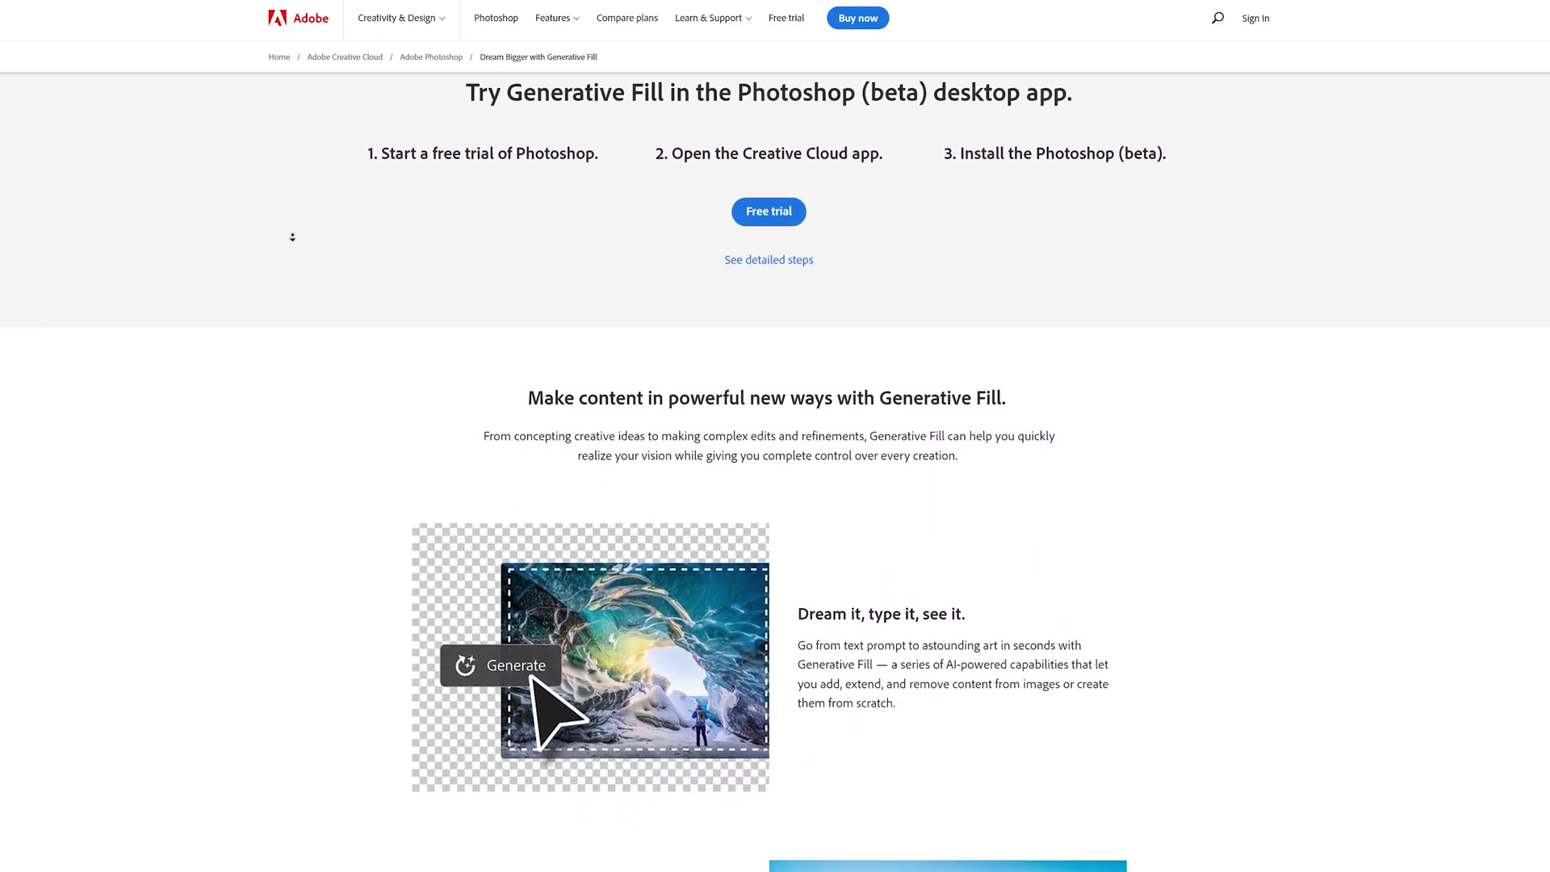
{"action": "scroll", "coordinate": [291, 246], "scroll_direction": "down", "scroll_amount": 8}
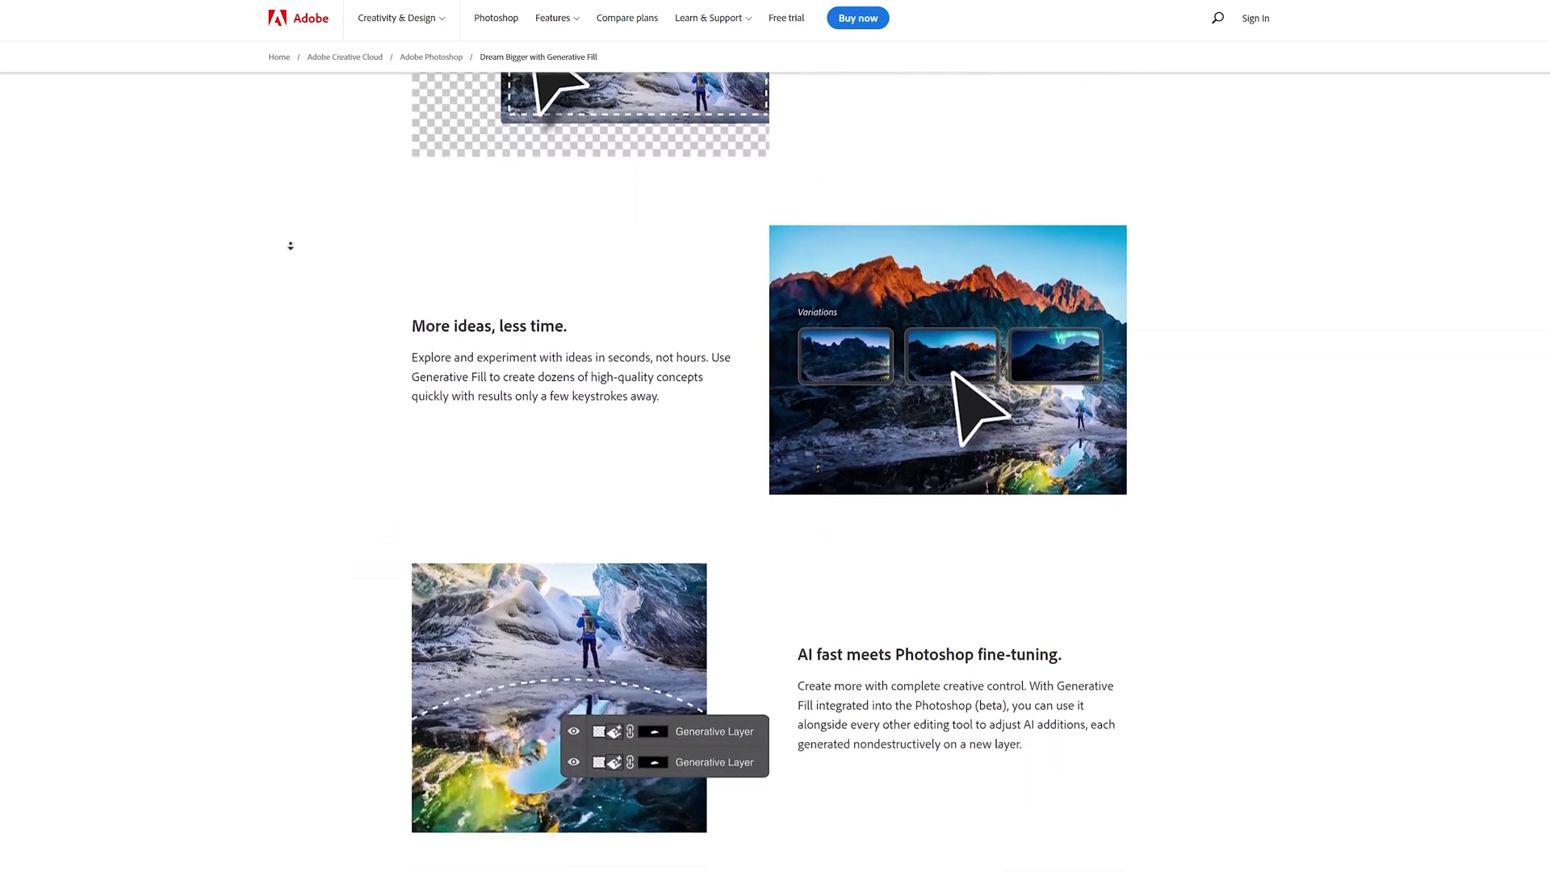
{"action": "scroll", "coordinate": [290, 245], "scroll_direction": "down", "scroll_amount": 8}
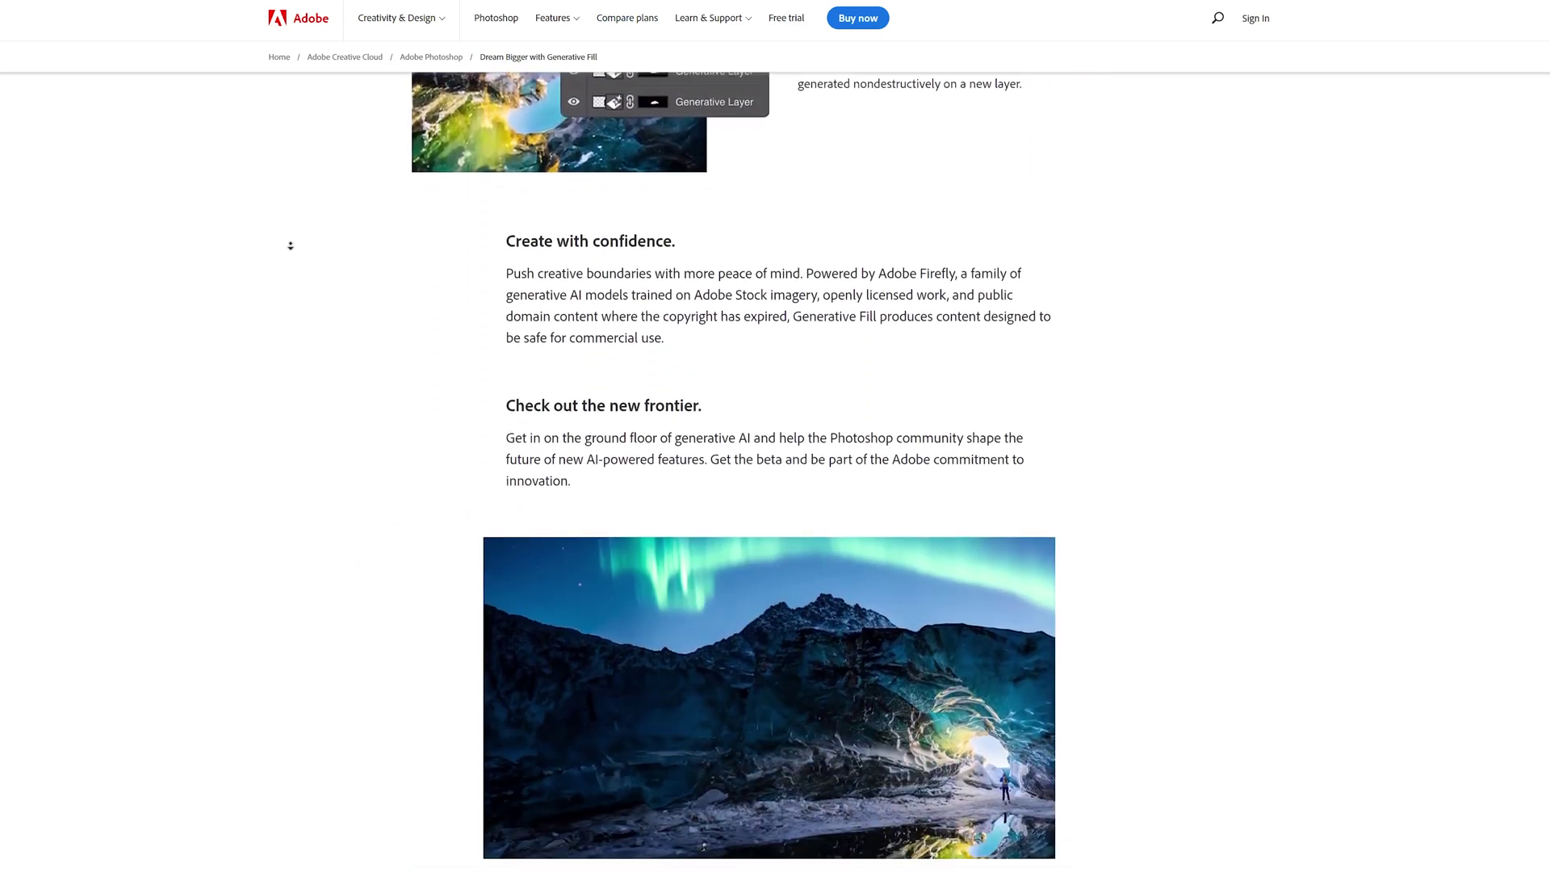
{"action": "scroll", "coordinate": [290, 245], "scroll_direction": "down", "scroll_amount": 4}
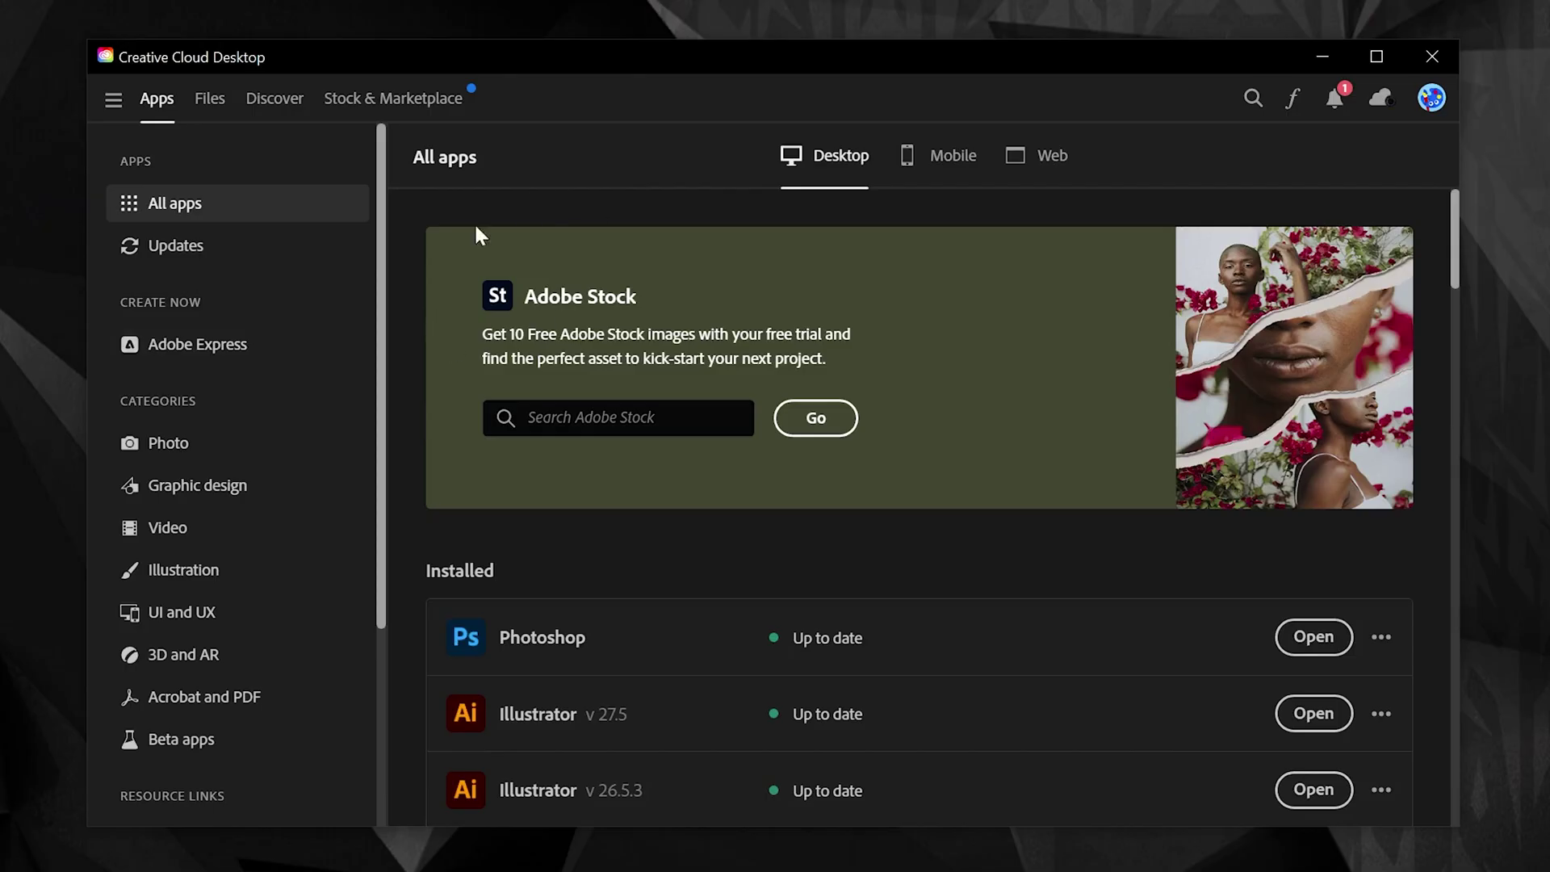
{"action": "scroll", "coordinate": [243, 323], "scroll_direction": "down", "scroll_amount": 3}
- Install Photoshop (Beta) from Creative Cloud's Beta apps list
{"action": "left_click", "coordinate": [219, 517]}
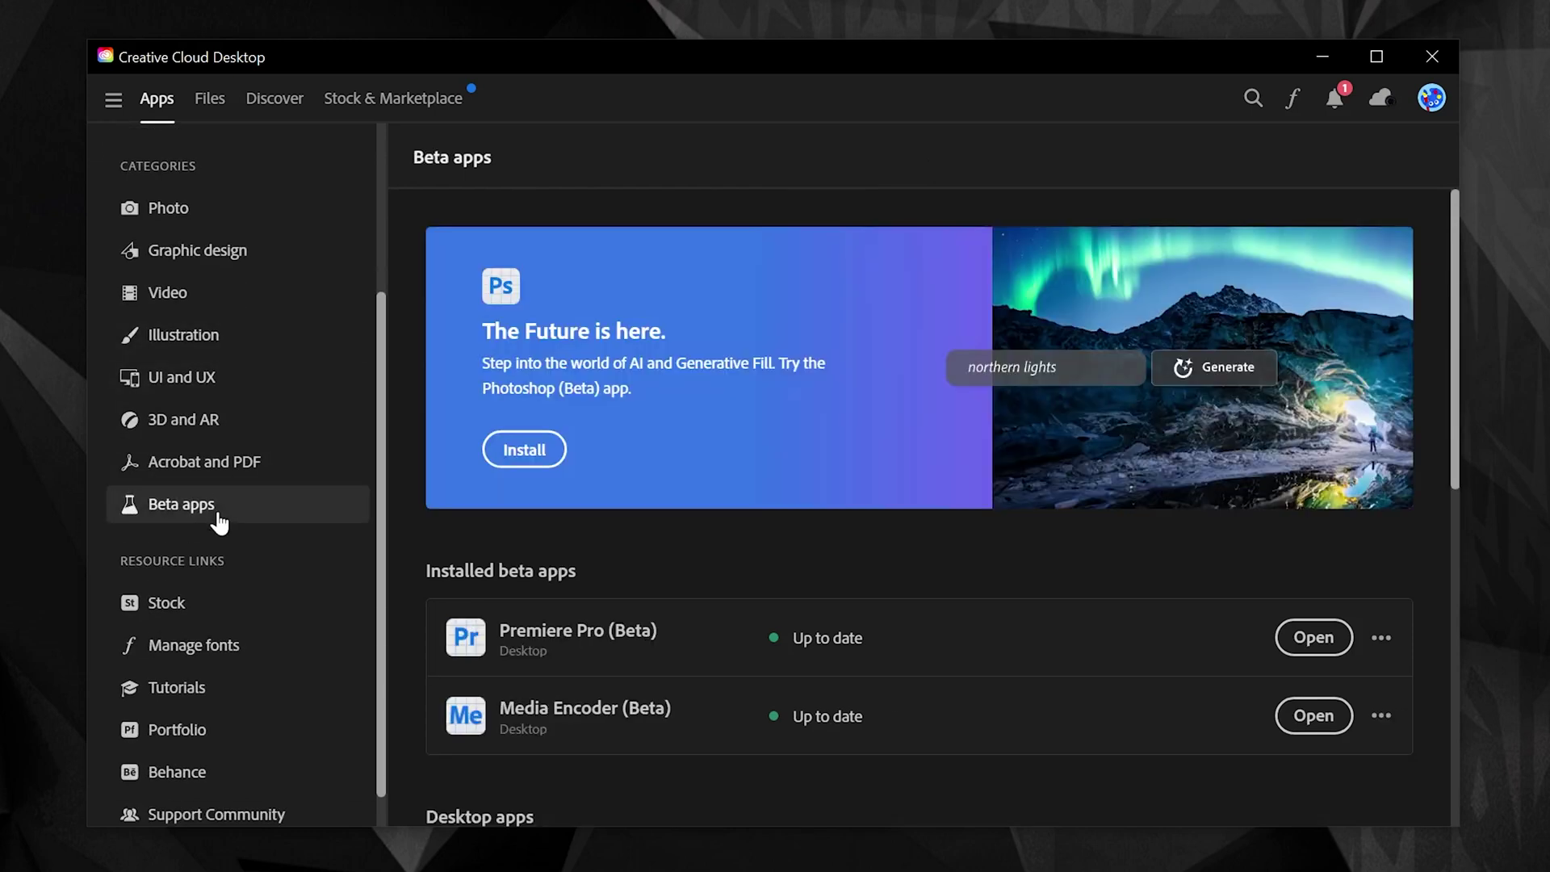
{"action": "scroll", "coordinate": [624, 512], "scroll_direction": "down", "scroll_amount": 1}
{"action": "scroll", "coordinate": [622, 504], "scroll_direction": "down", "scroll_amount": 3}
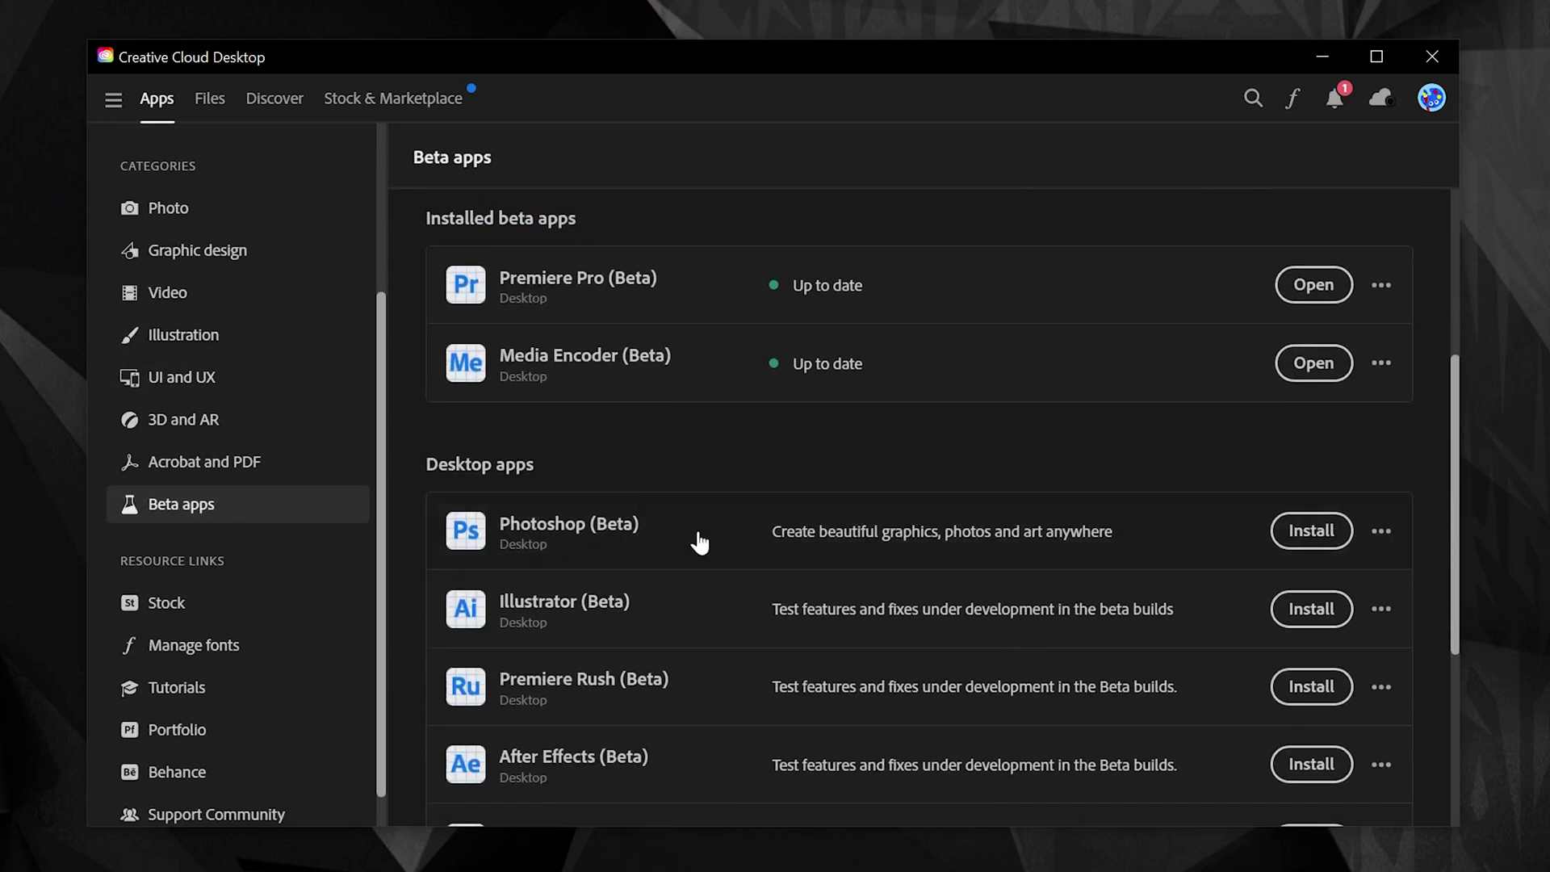
{"action": "left_click", "coordinate": [1285, 542]}
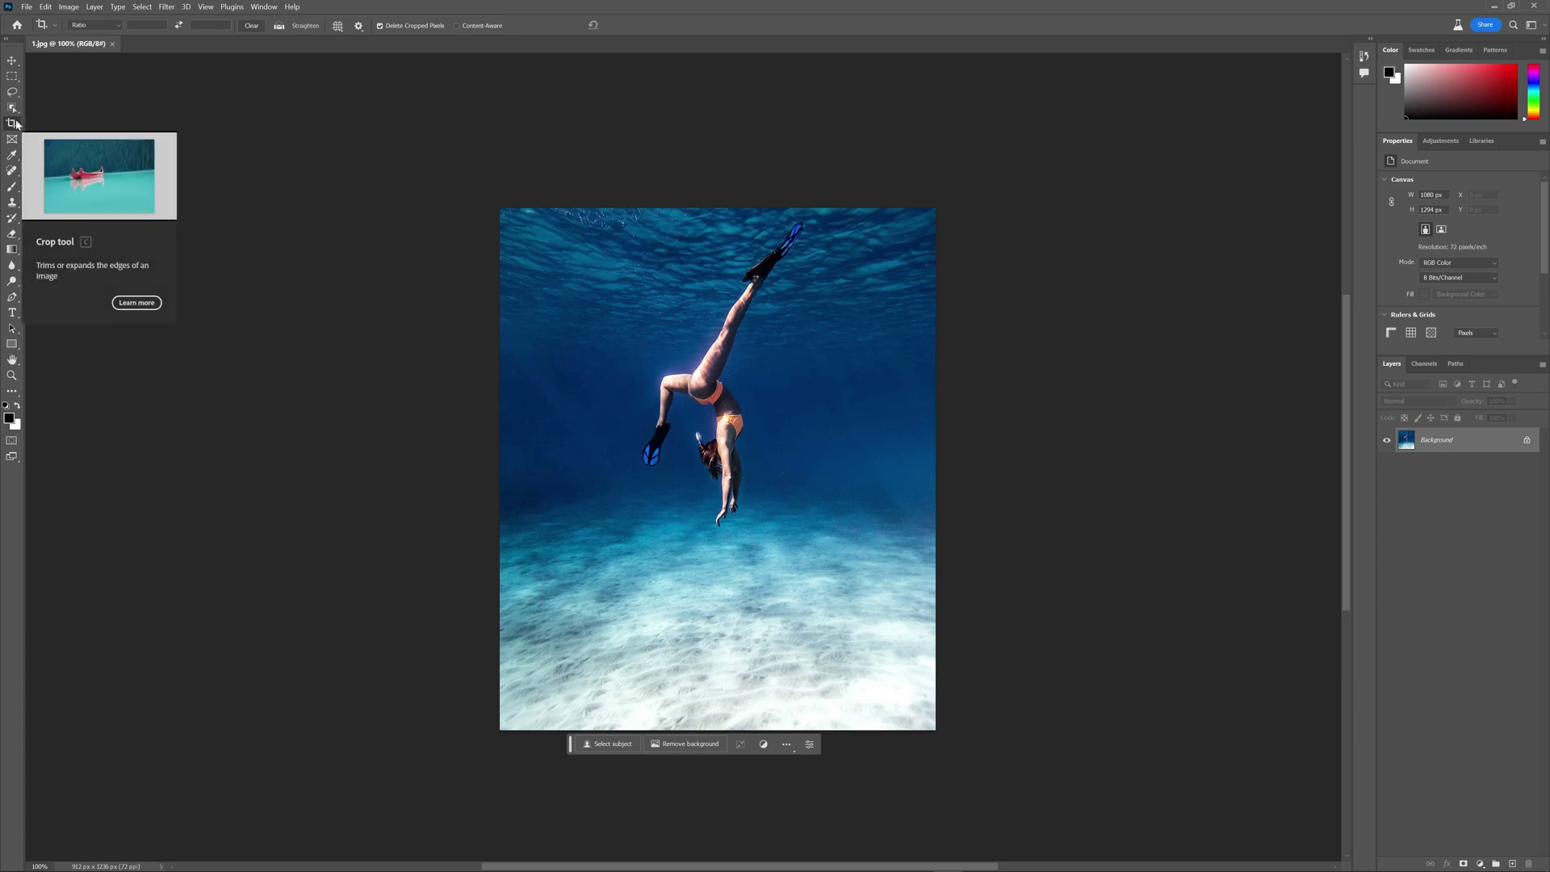
- Crop-expand the diver photo's canvas evenly on all sides to 3684×1998 px
{"action": "left_click", "coordinate": [535, 239]}
{"action": "left_click_drag", "start_coordinate": [941, 204], "coordinate": [1235, 67]}
{"action": "key", "text": "Return"}
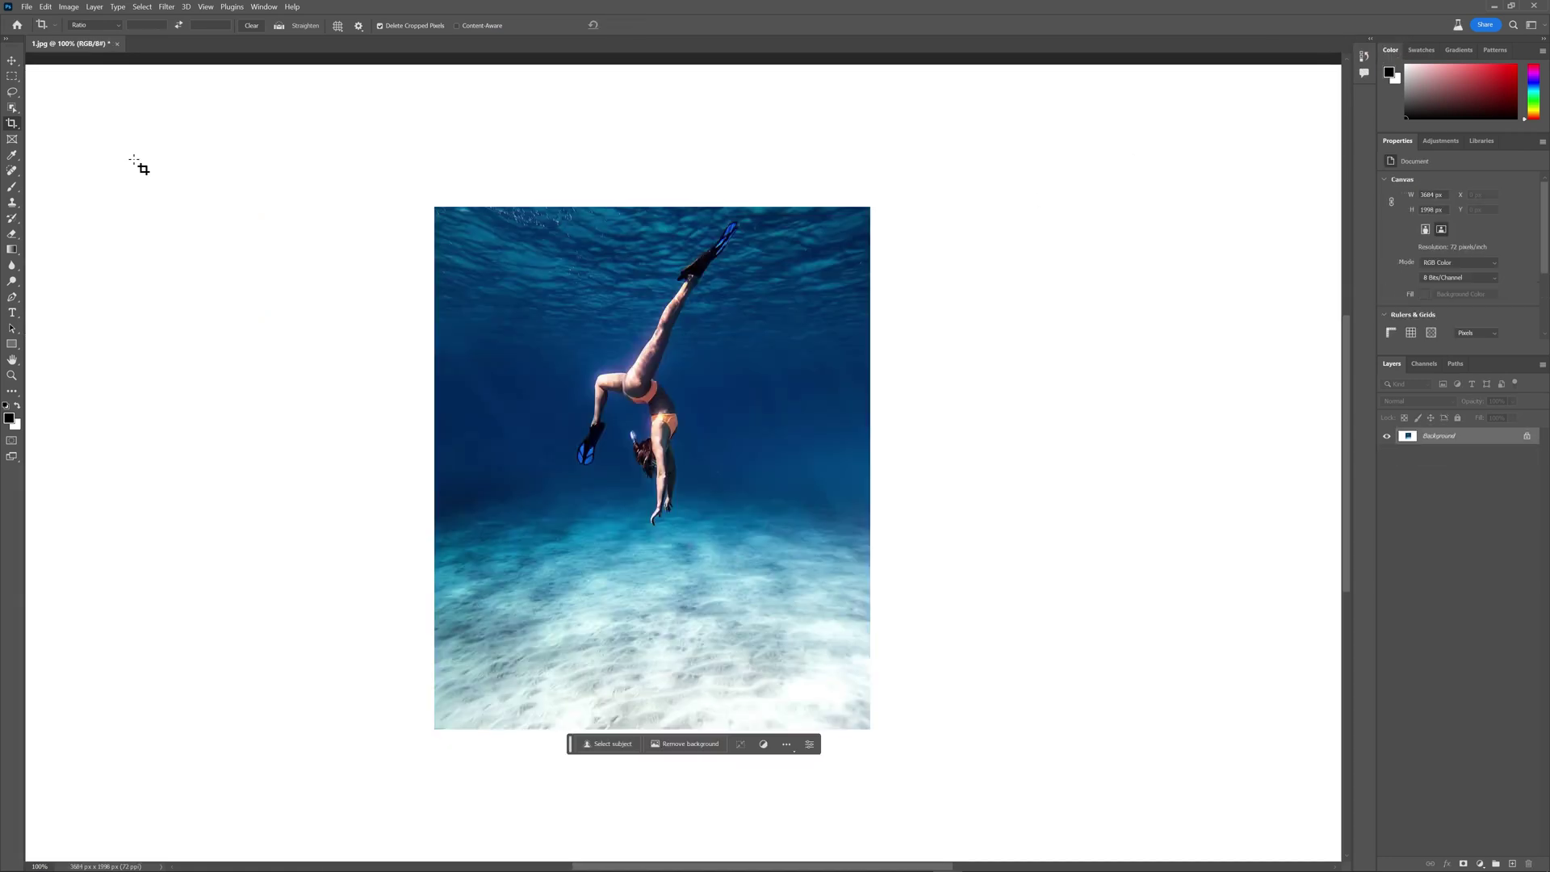
- Marquee-select just inside the diver photo's edges and invert the selection to the empty border
{"action": "left_click", "coordinate": [13, 76]}
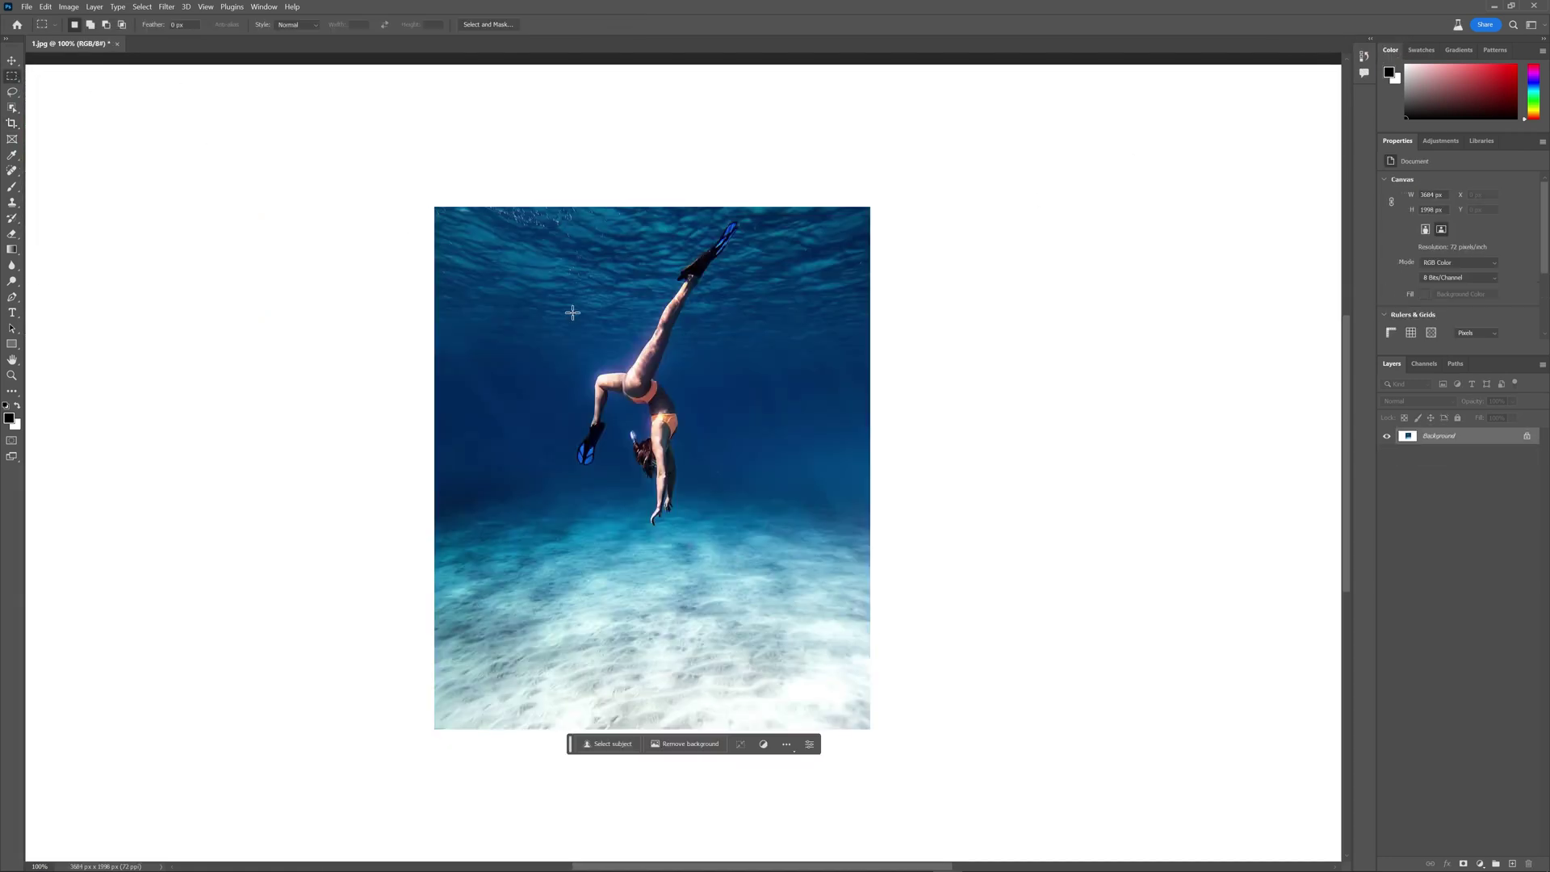
{"action": "scroll", "coordinate": [472, 172], "scroll_direction": "down", "scroll_amount": 1}
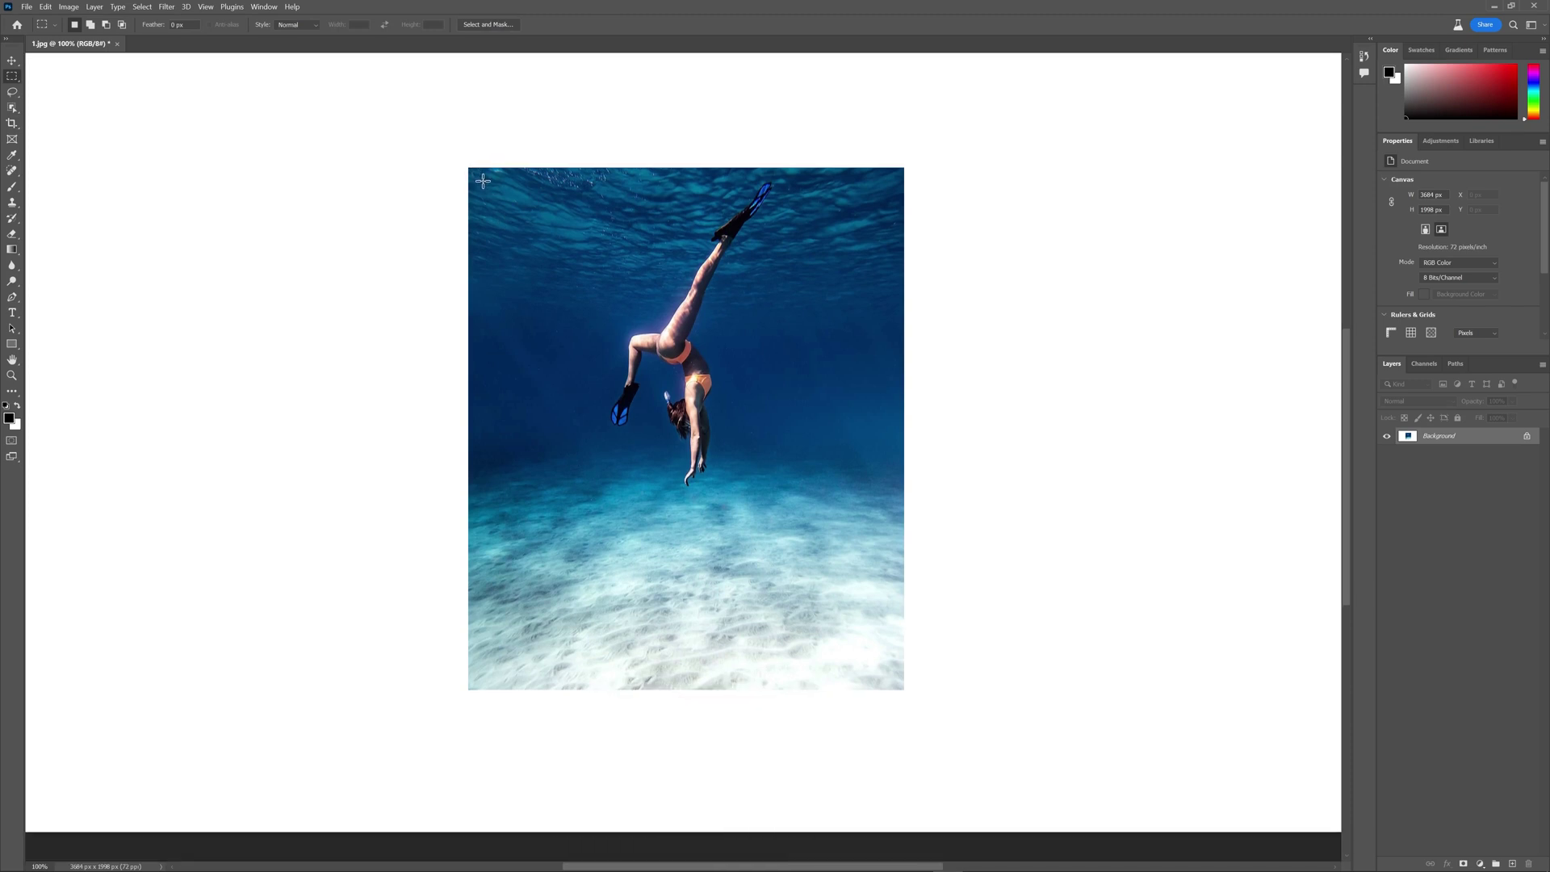
{"action": "left_click_drag", "start_coordinate": [845, 514], "coordinate": [864, 589]}
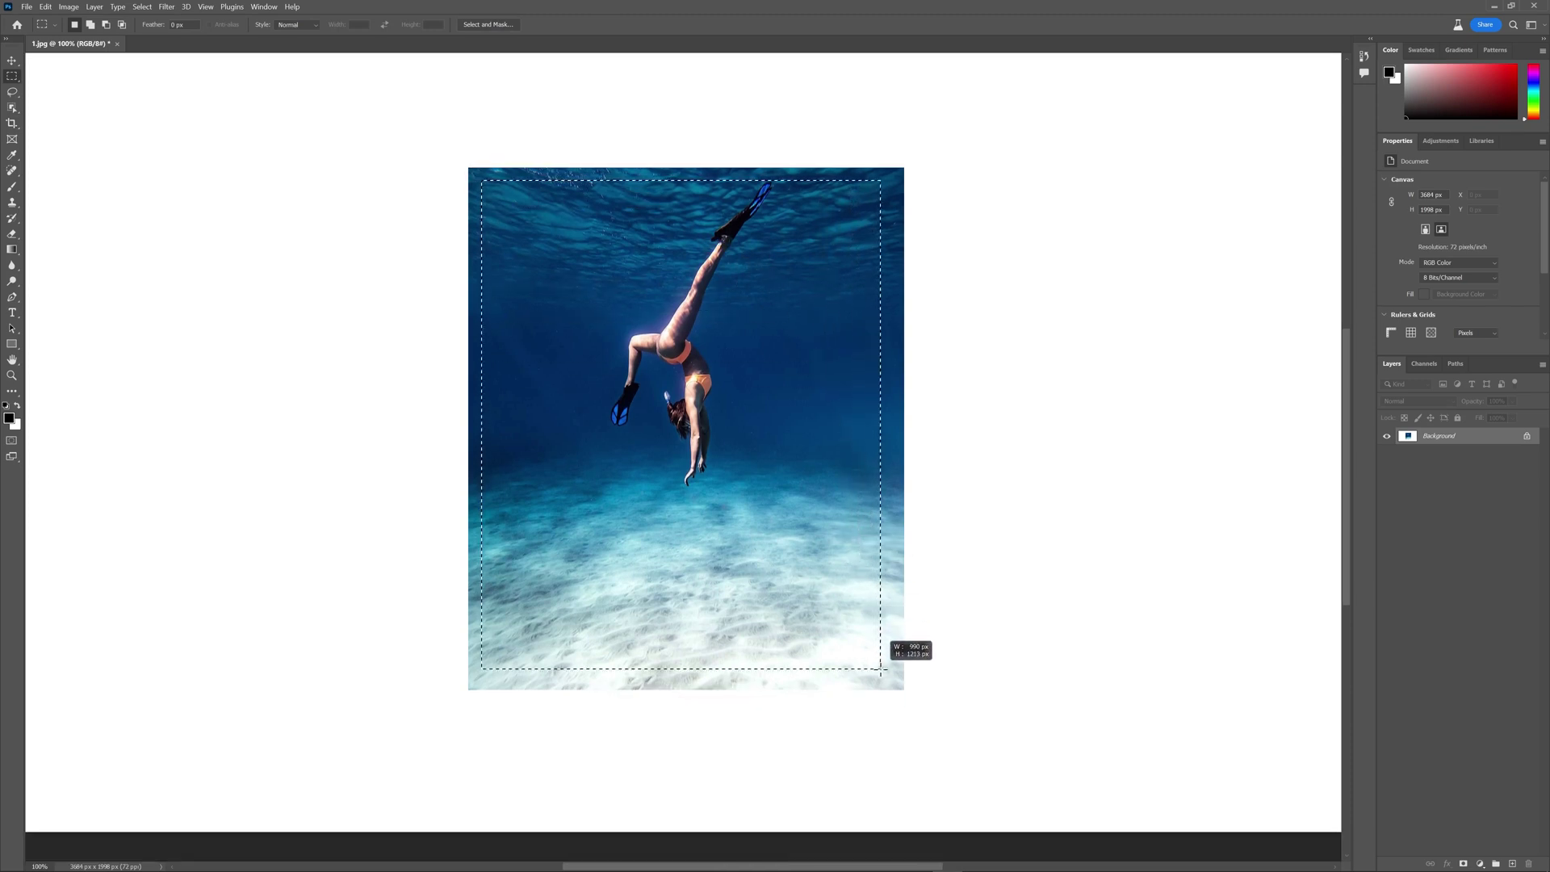
{"action": "left_click_drag", "start_coordinate": [880, 668], "coordinate": [892, 676]}
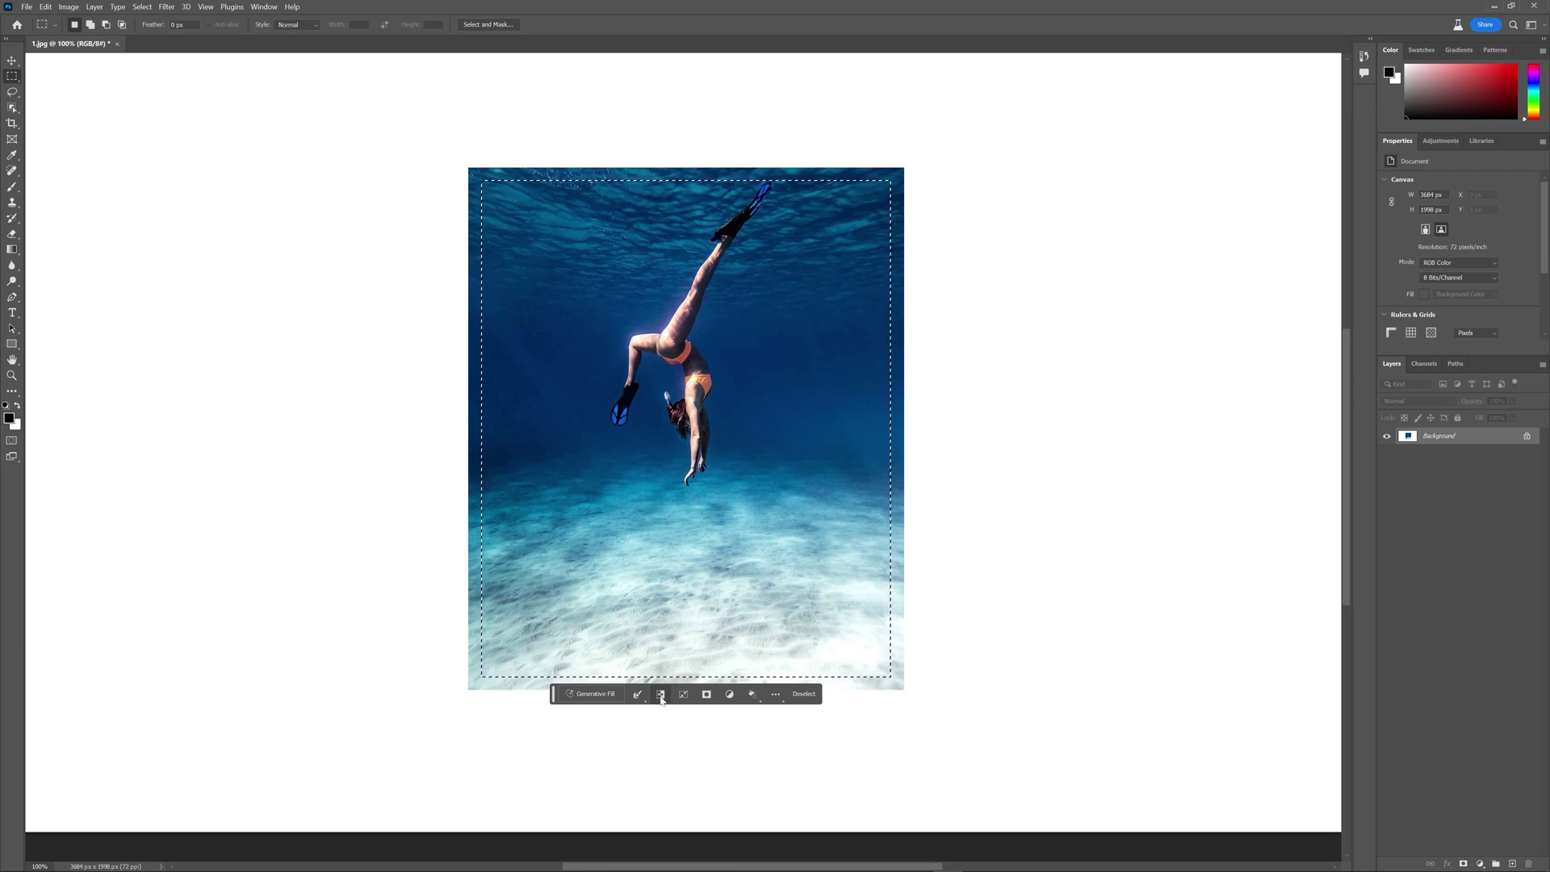
{"action": "left_click", "coordinate": [660, 695]}
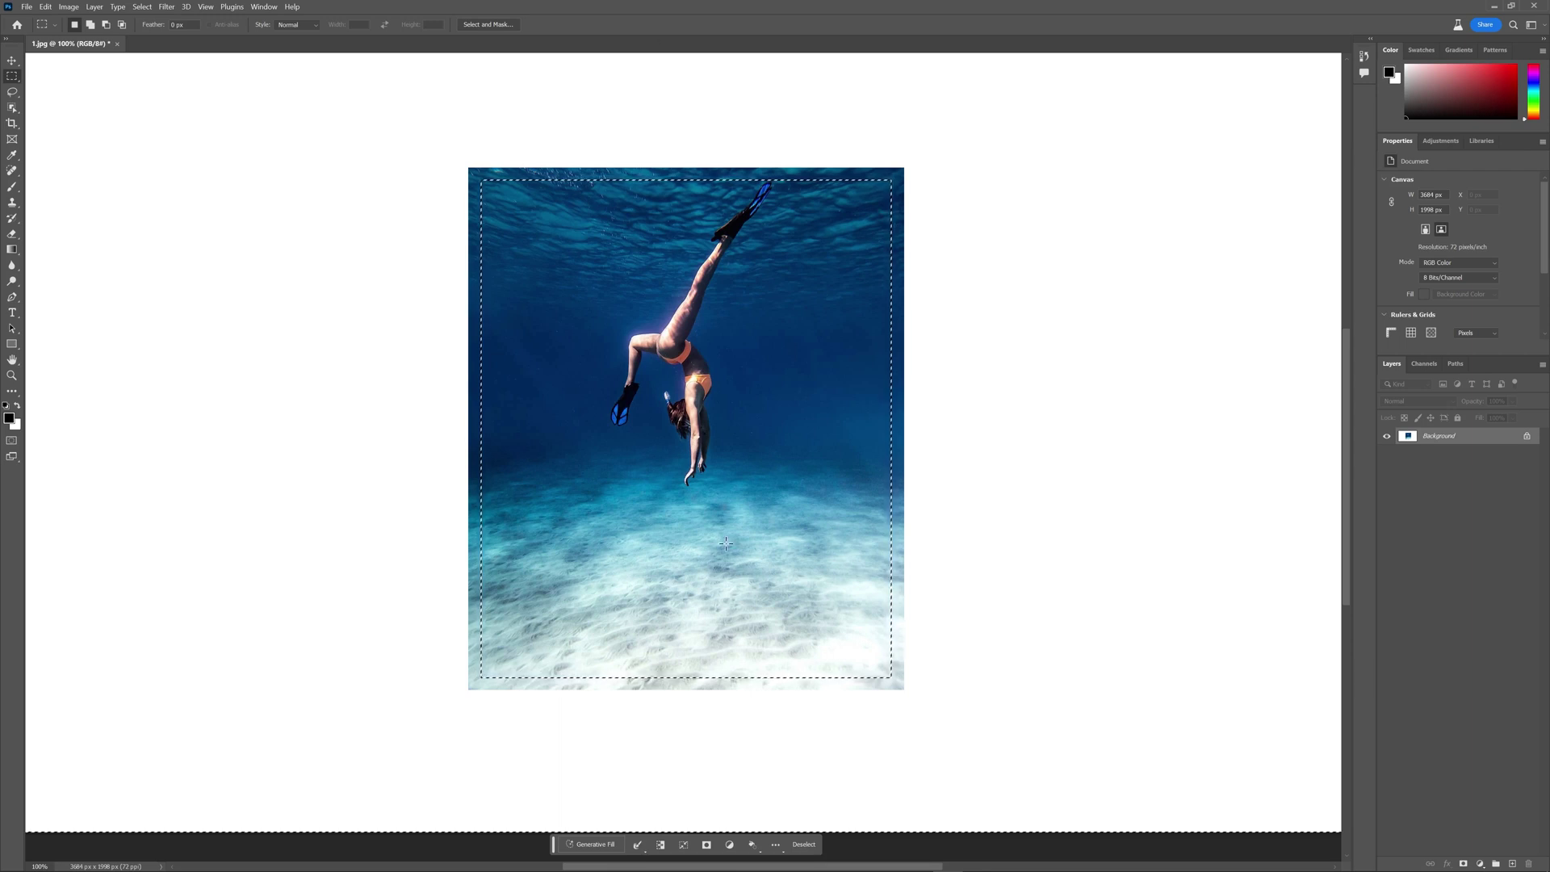
- Run Generative Fill with no prompt on the border and browse to the third ocean variation
{"action": "left_click", "coordinate": [590, 844]}
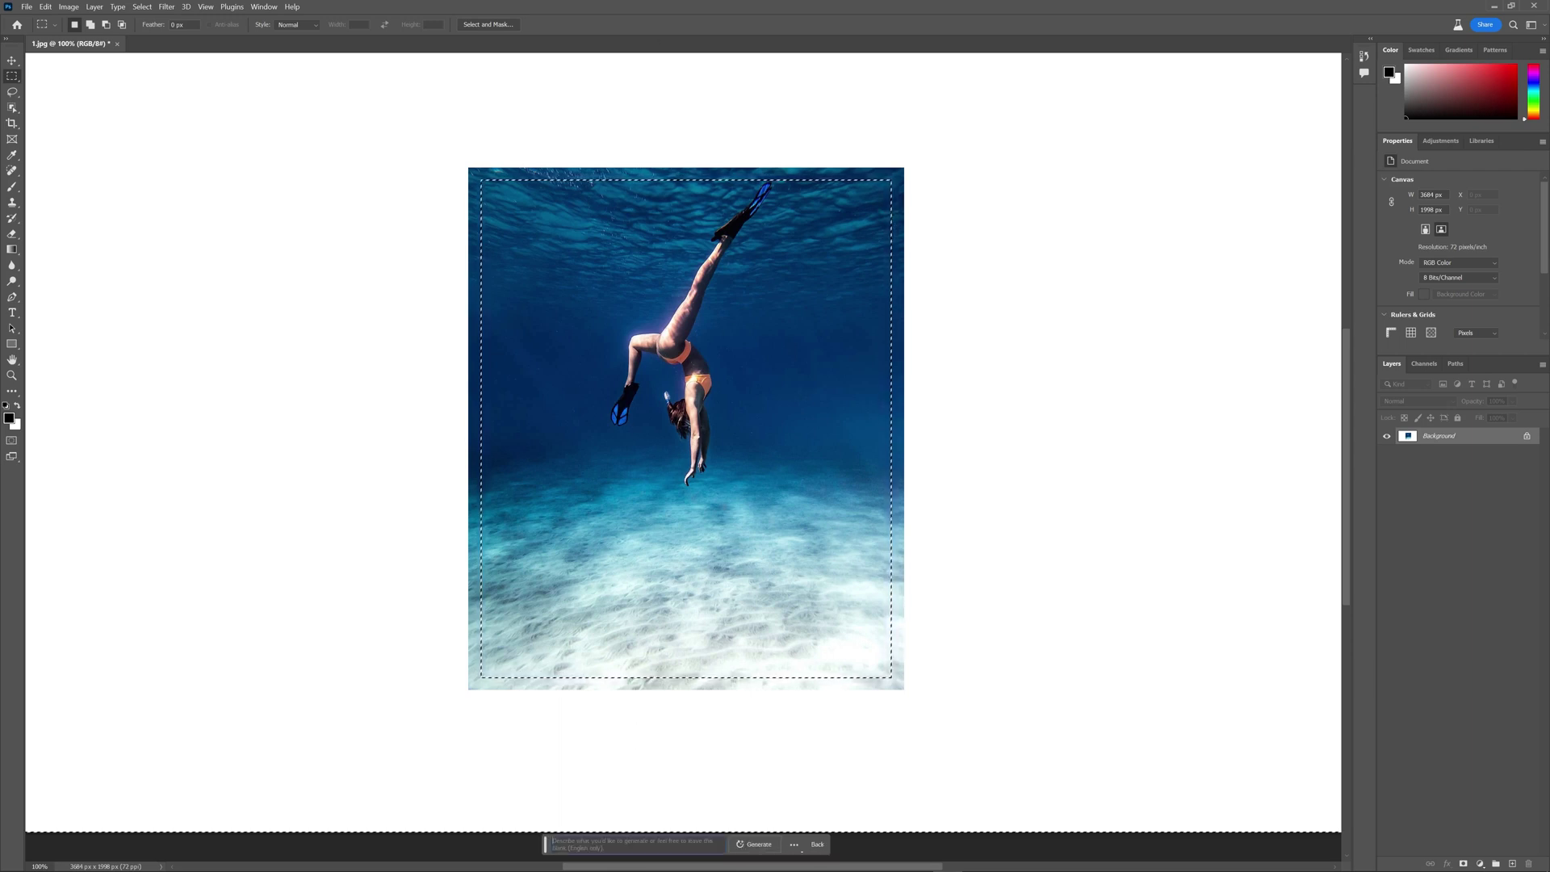
{"action": "left_click", "coordinate": [757, 845]}
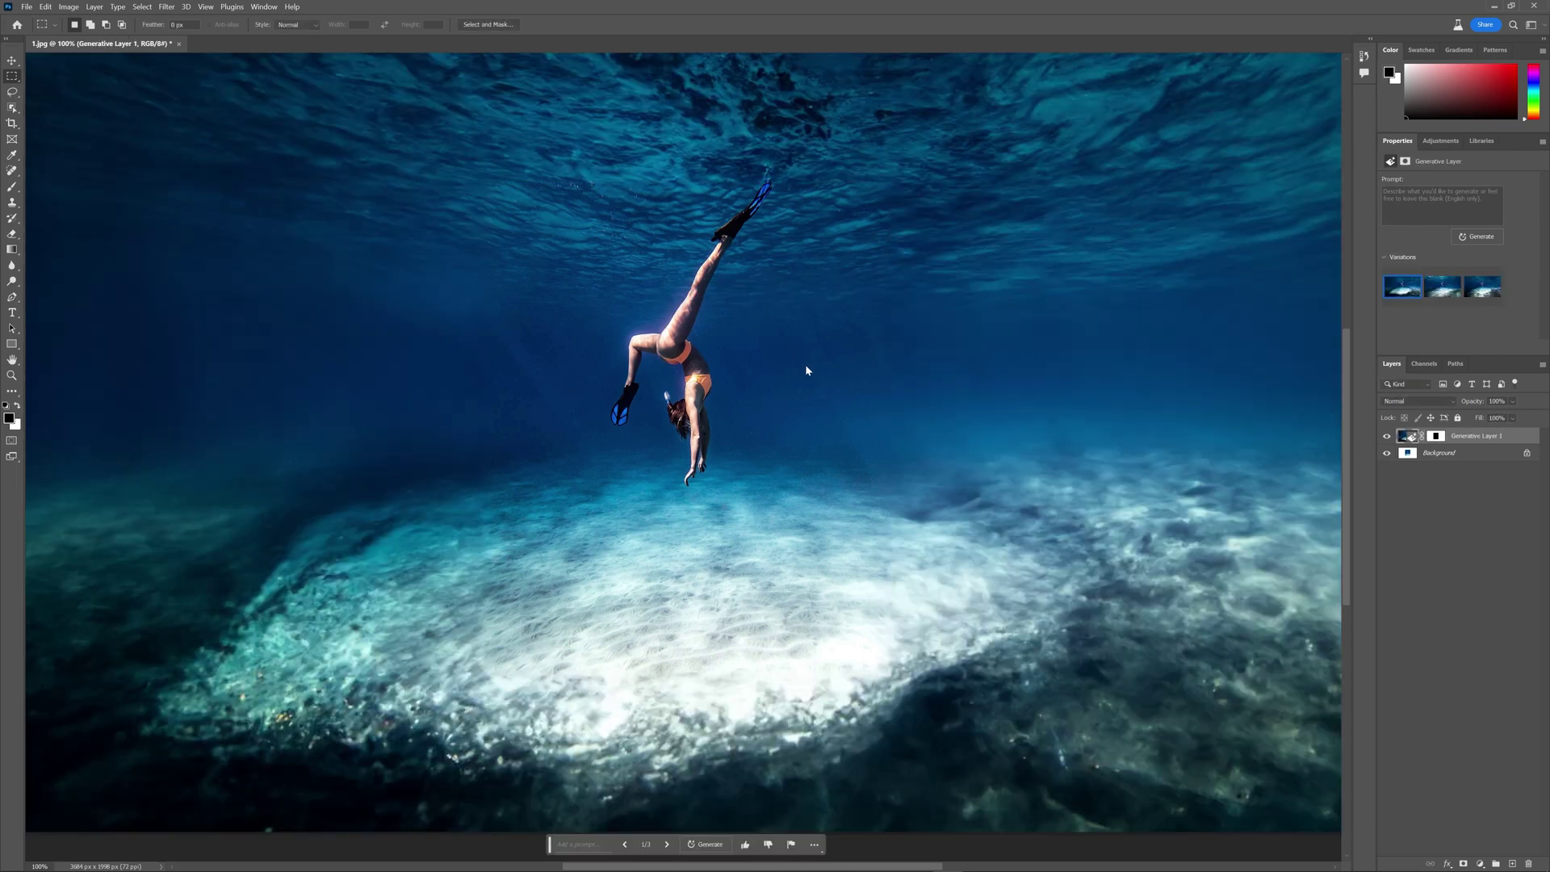
{"action": "key", "text": "ctrl+minus"}
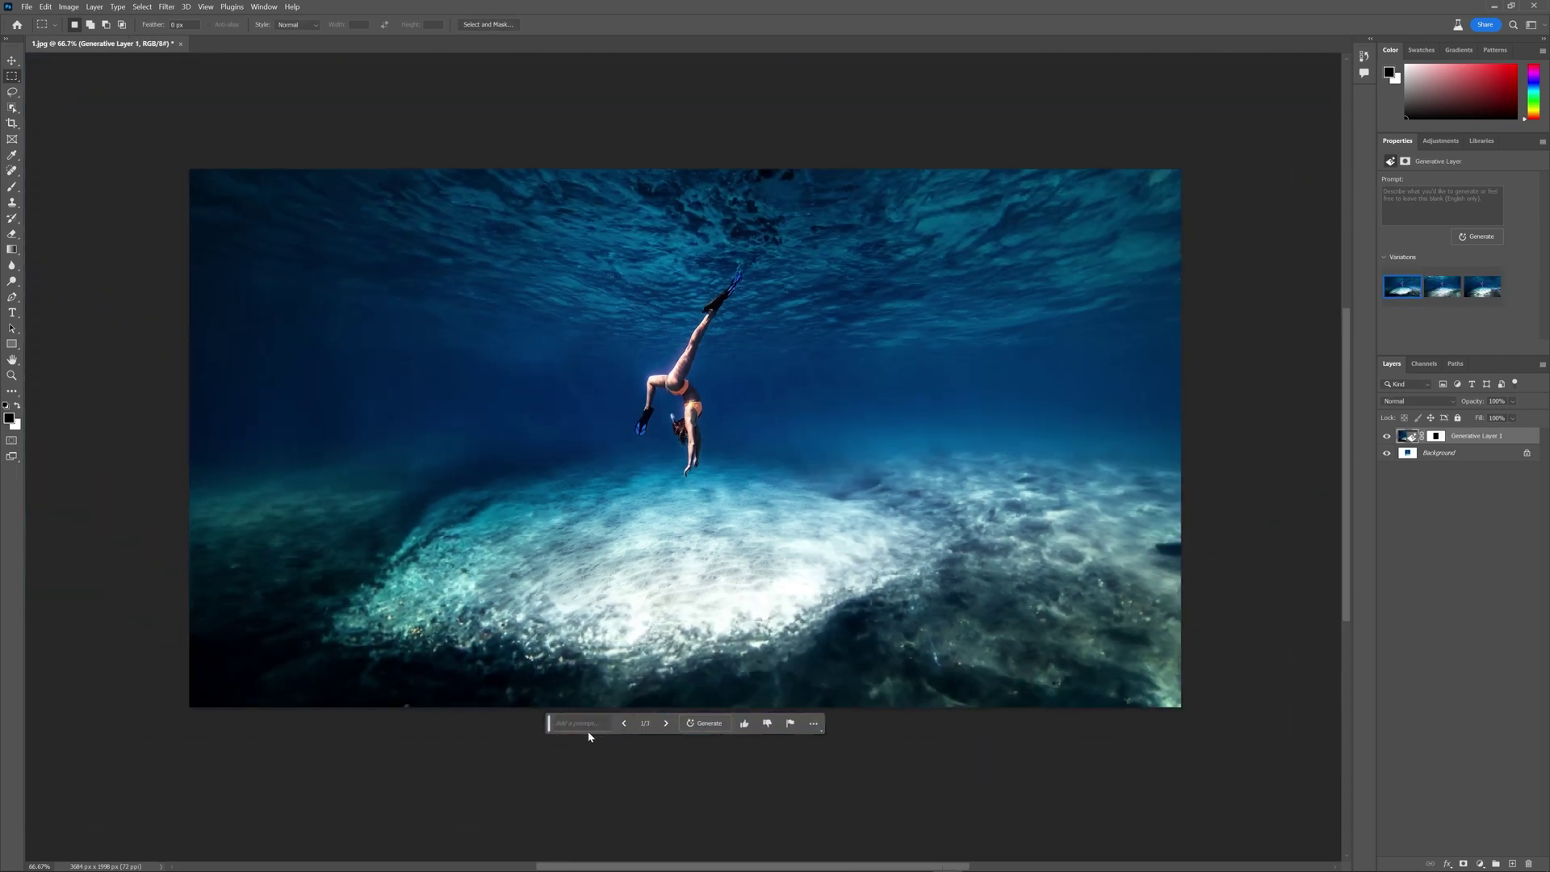
{"action": "left_click", "coordinate": [667, 729]}
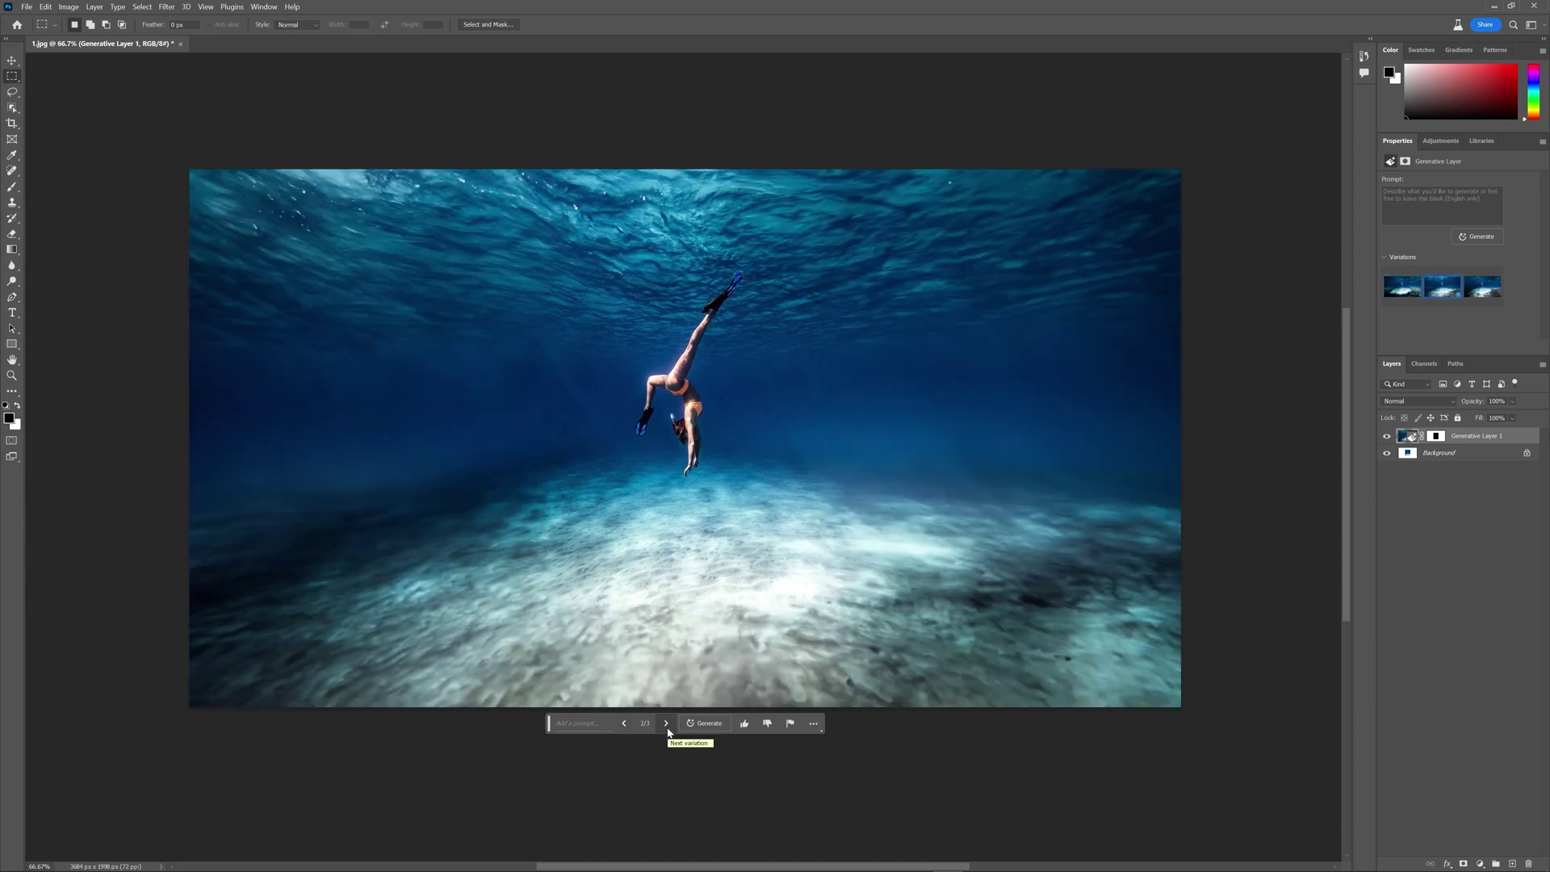
{"action": "left_click", "coordinate": [667, 729]}
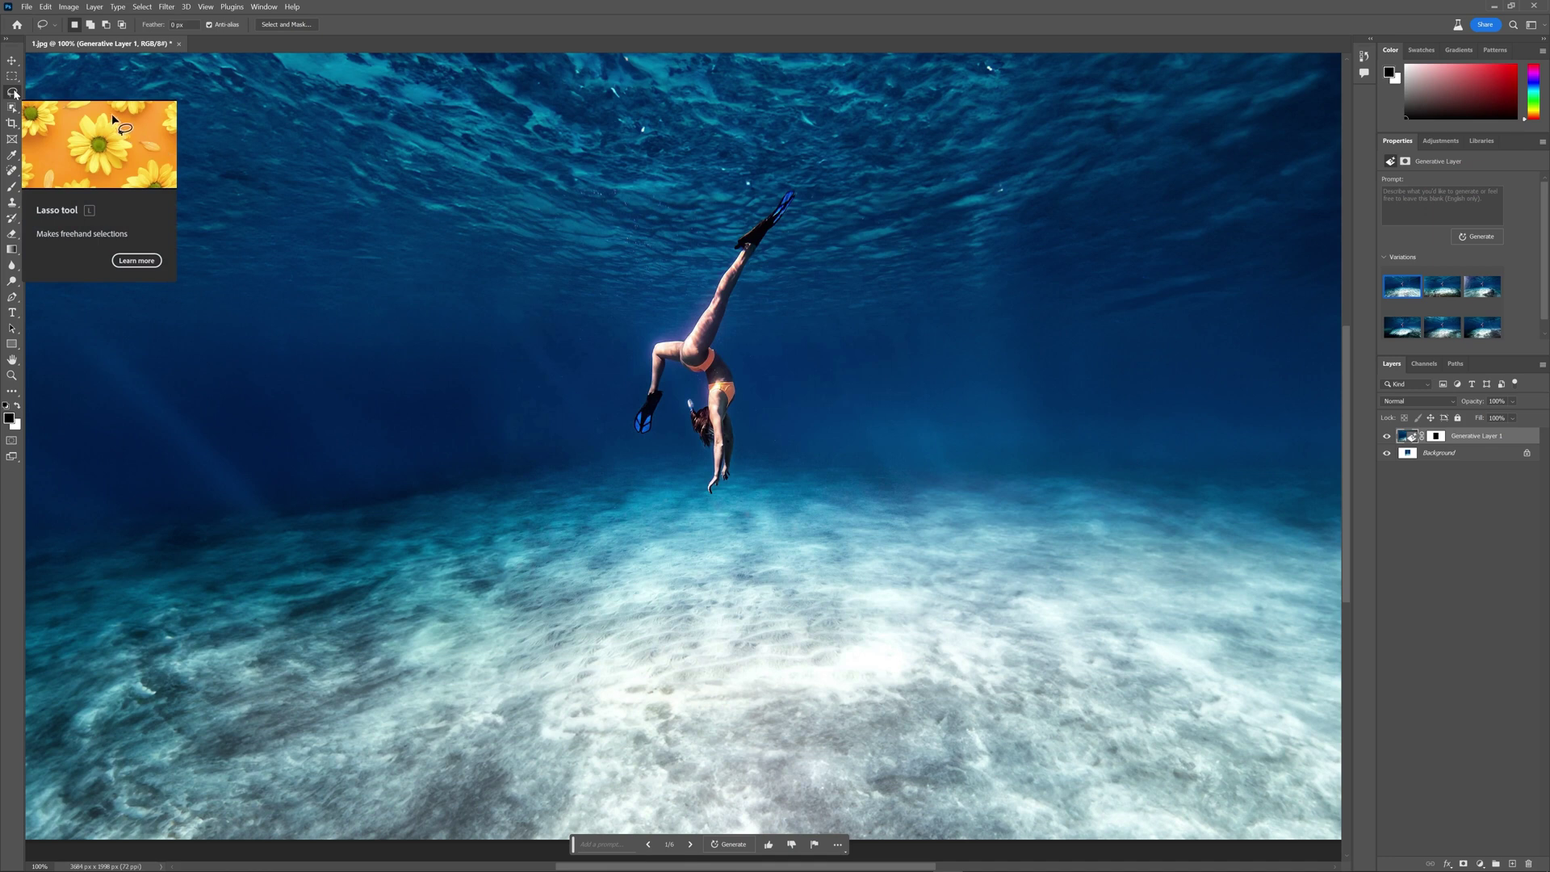
- Lasso the lower-left seabed, generate 'underwater statues going into the distance', browse variations, then regenerate
{"action": "left_click_drag", "start_coordinate": [356, 773], "coordinate": [315, 796]}
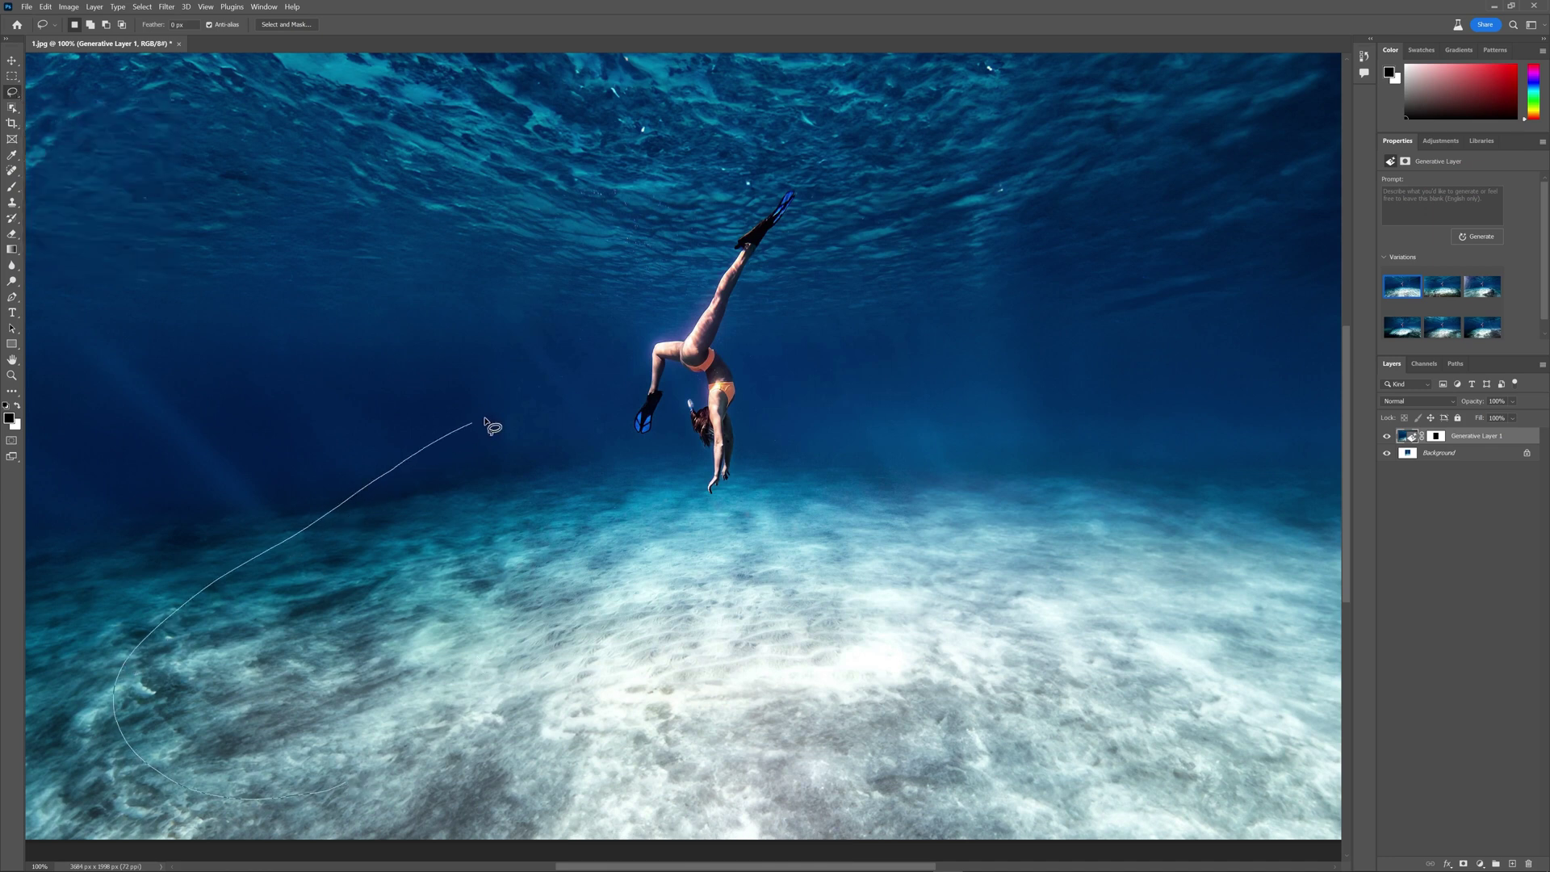
{"action": "mouse_move", "coordinate": [630, 513]}
{"action": "left_mouse_down"}
{"action": "mouse_move", "coordinate": [567, 616]}
{"action": "mouse_move", "coordinate": [464, 730]}
{"action": "left_mouse_up"}
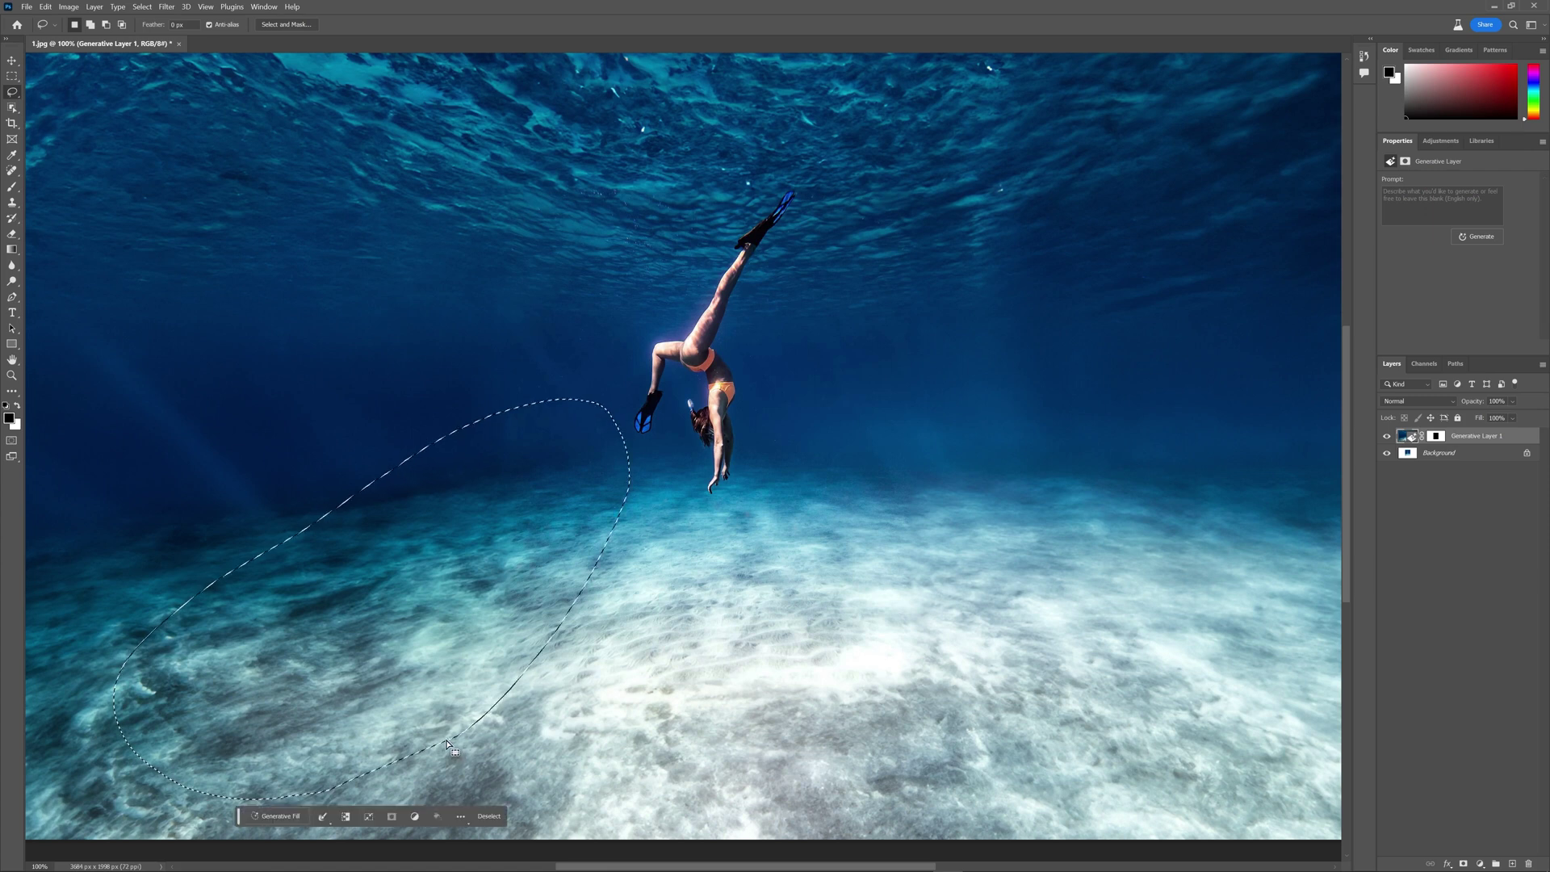
{"action": "left_click", "coordinate": [280, 816]}
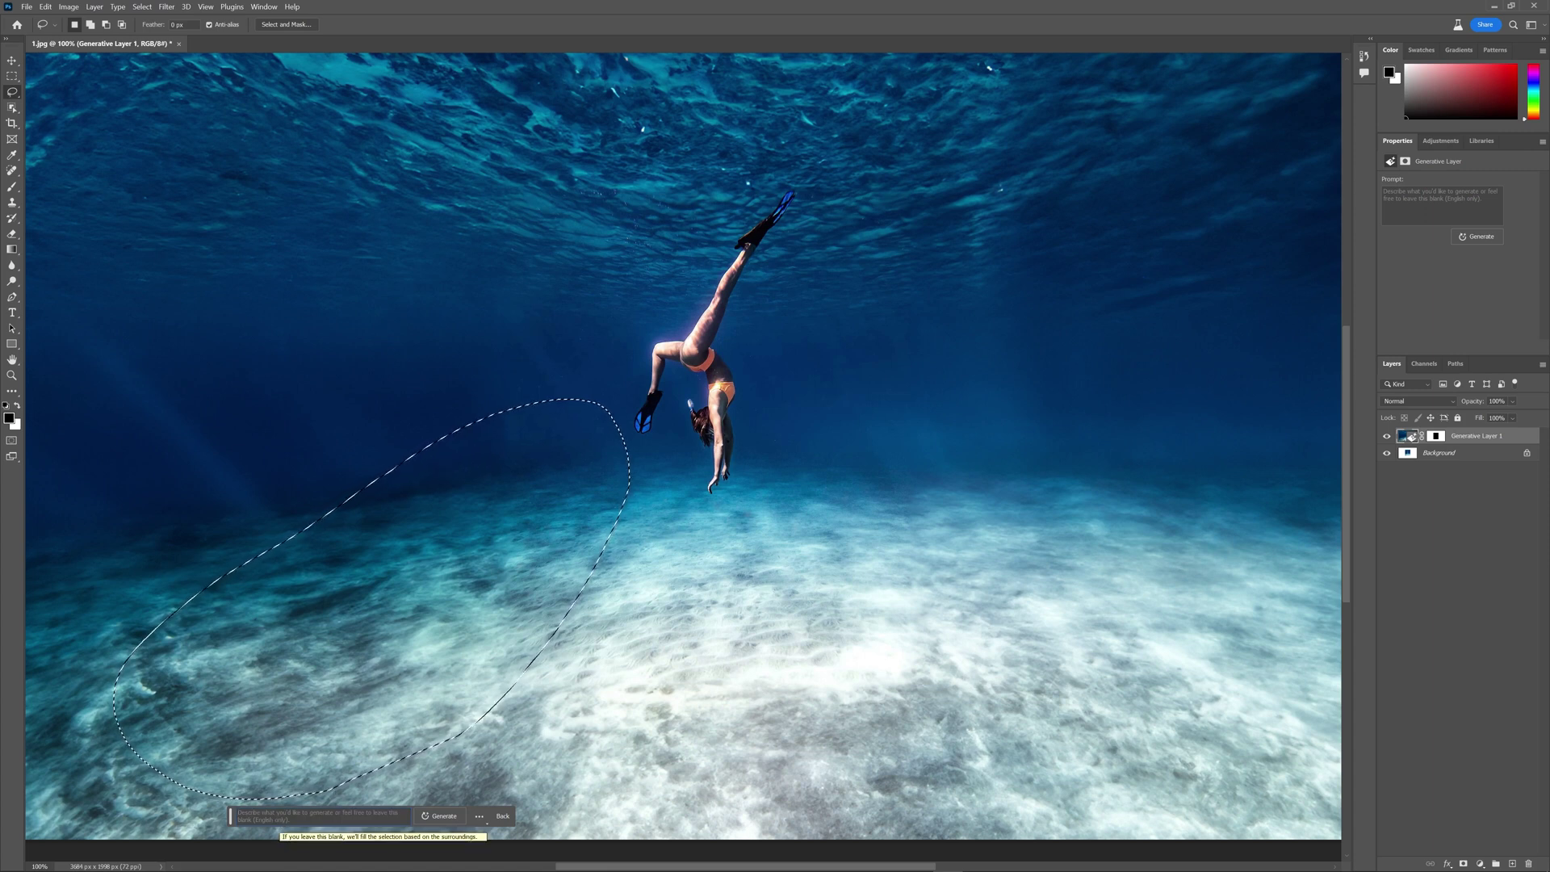
{"action": "type", "text": "underwater statues"}
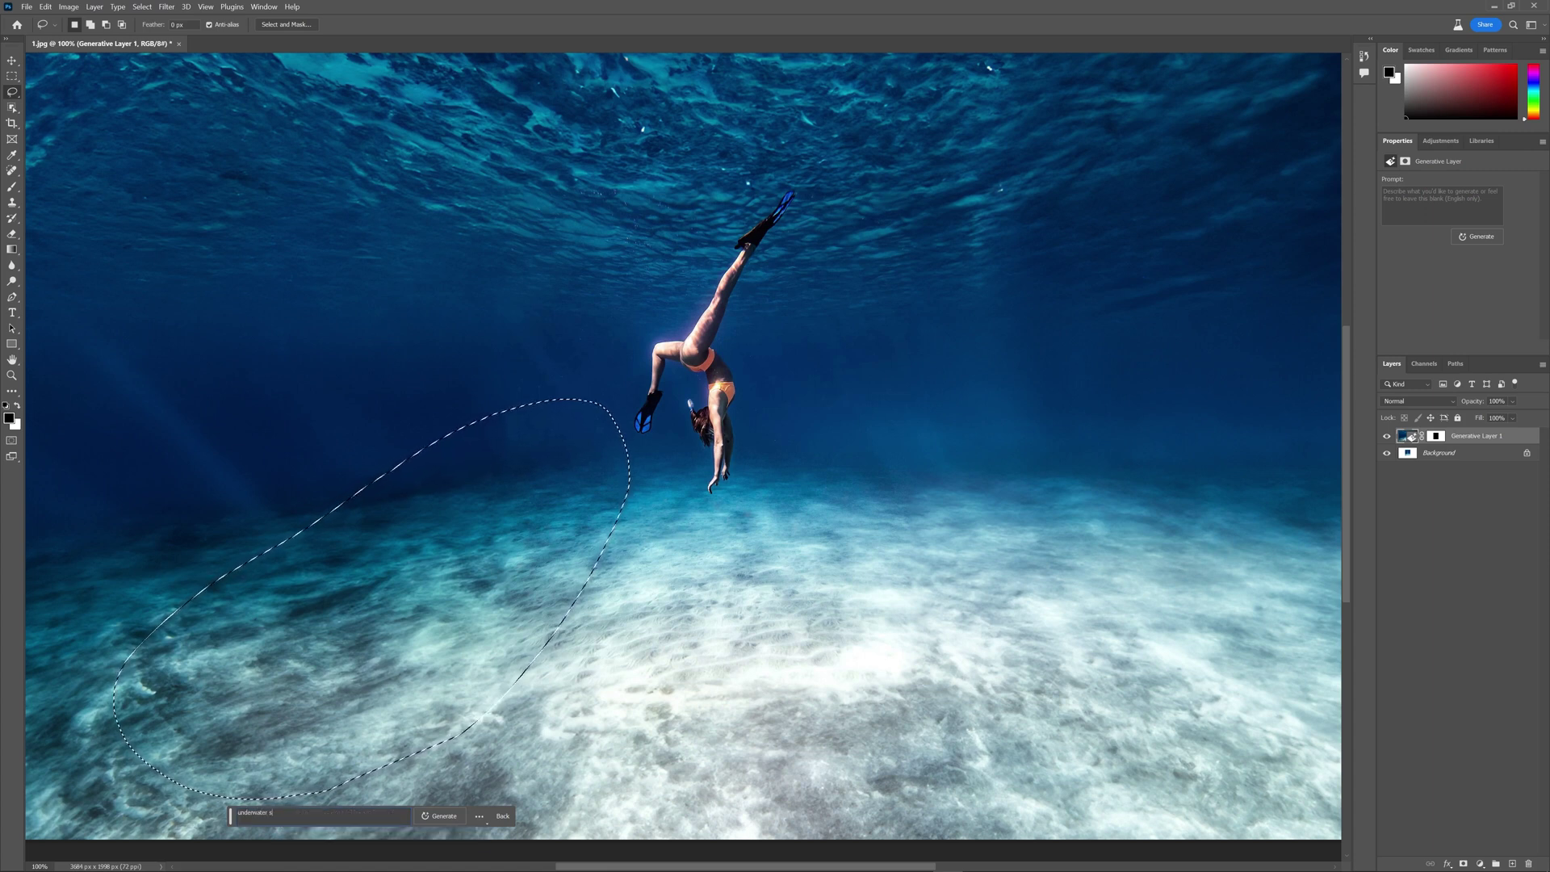
{"action": "type", "text": "going into the distance"}
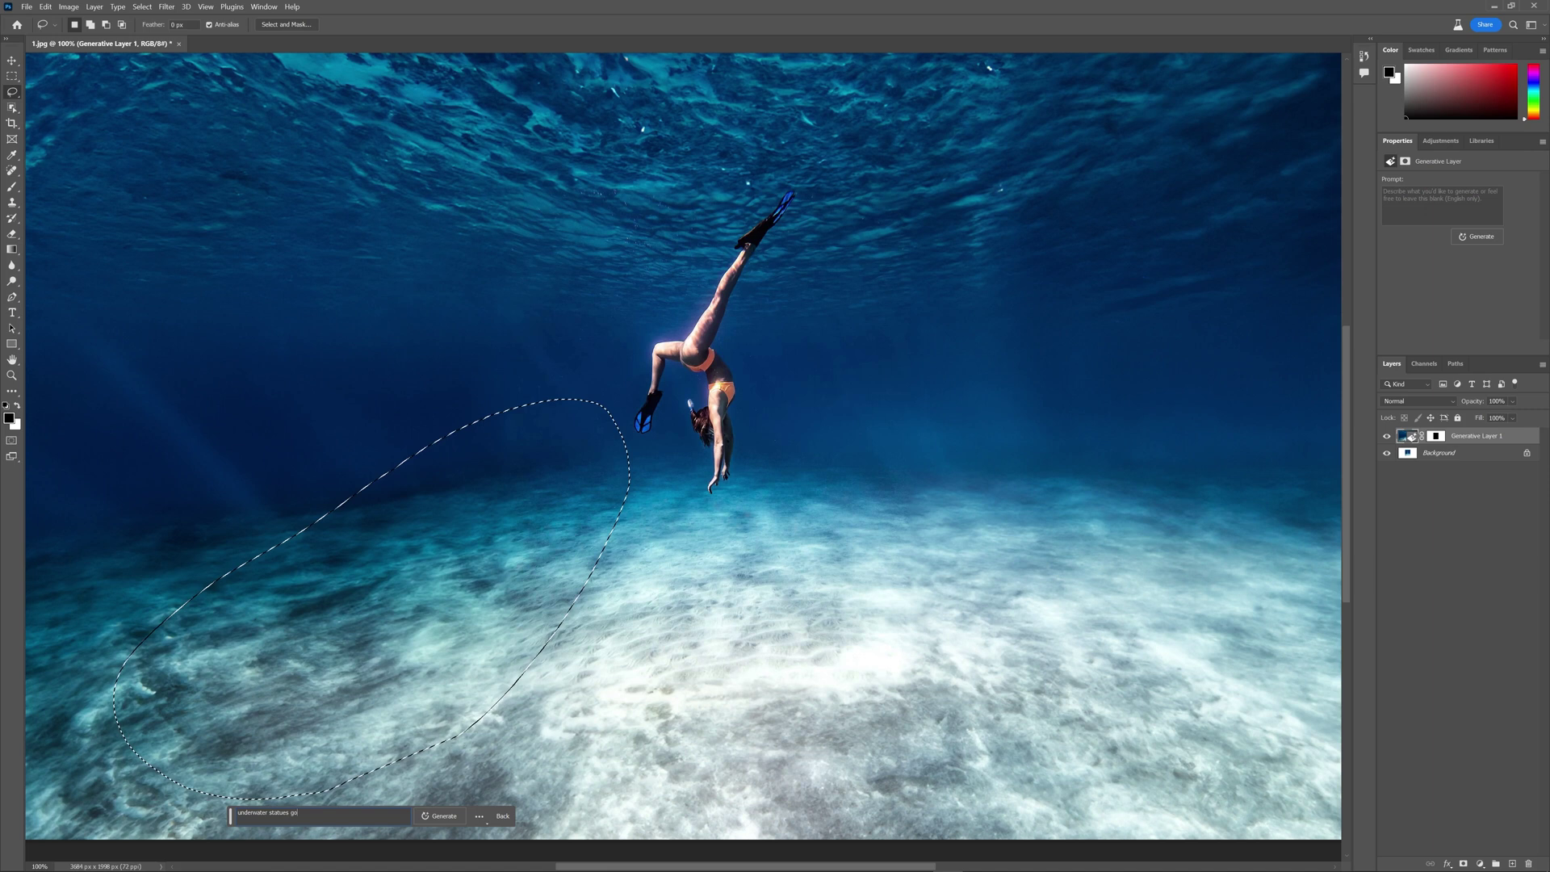
{"action": "key", "text": "Return"}
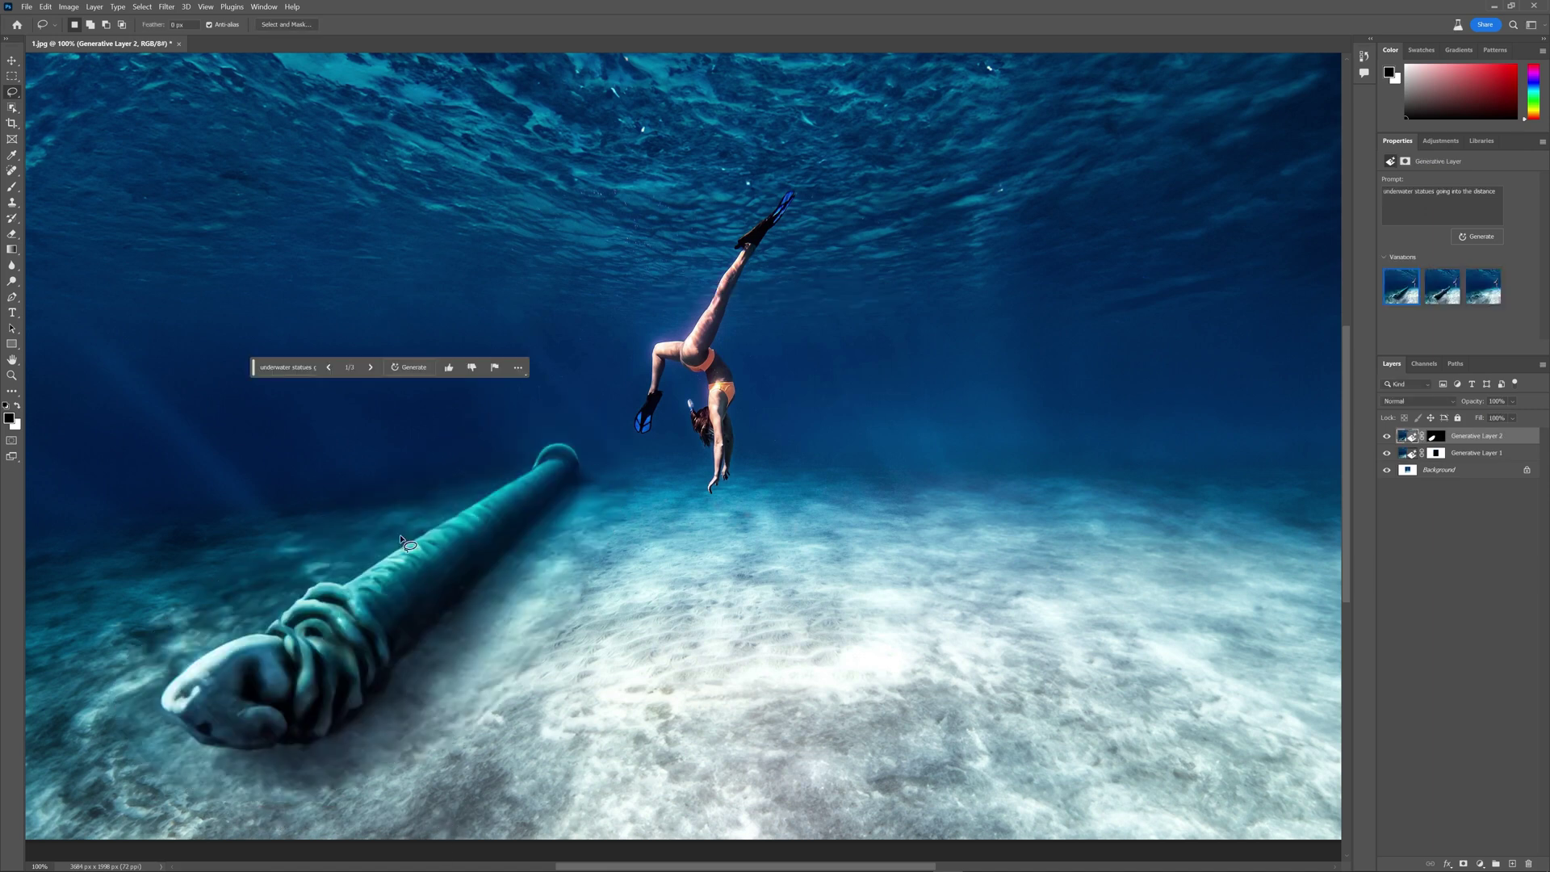
{"action": "left_click", "coordinate": [370, 368]}
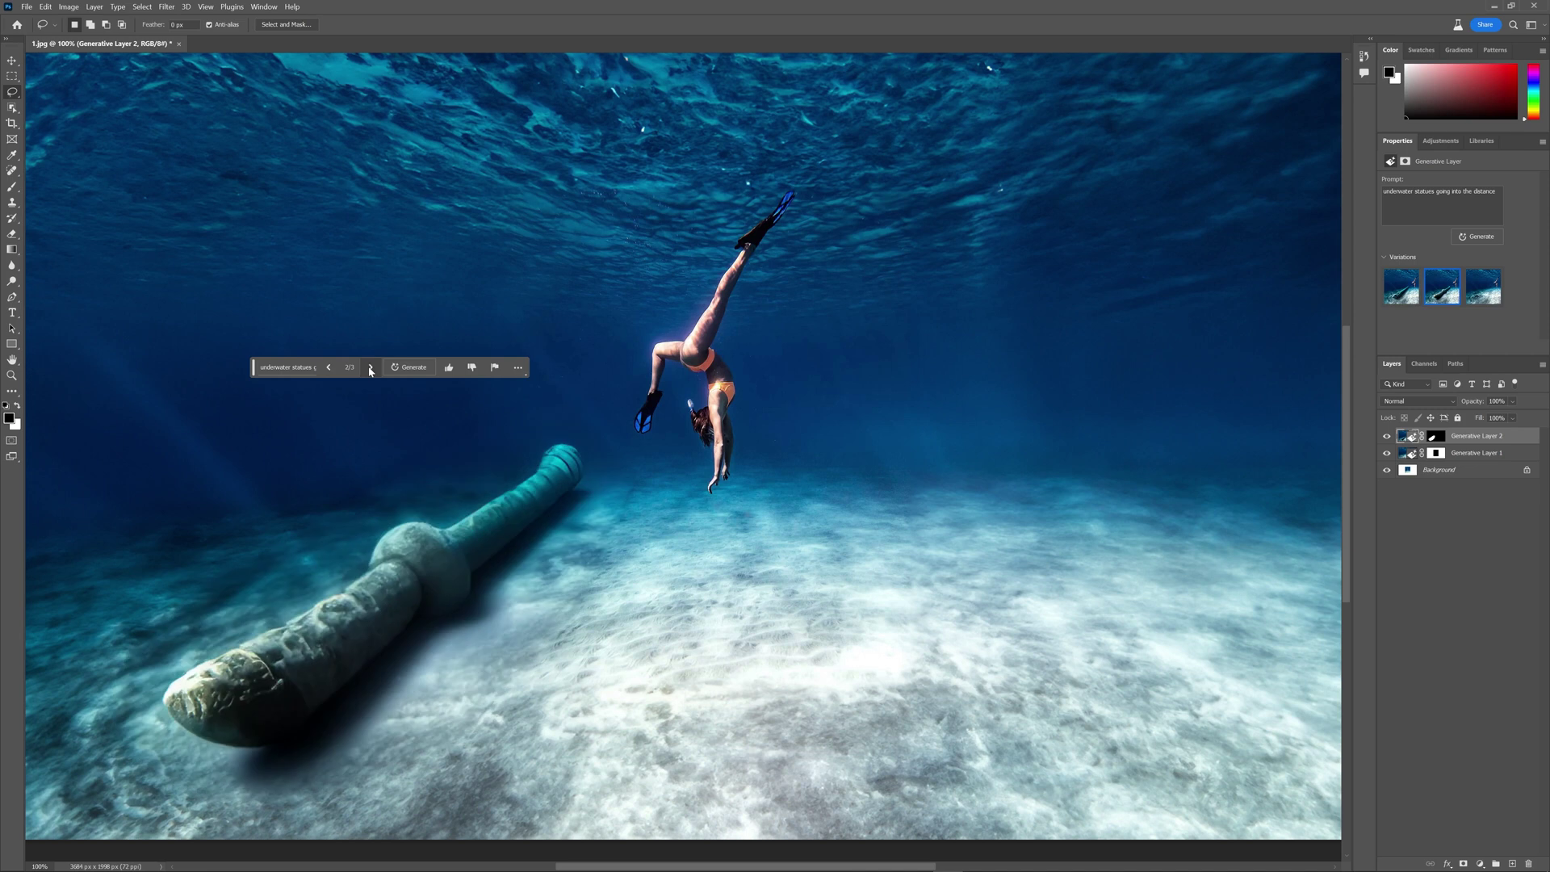
{"action": "left_click", "coordinate": [370, 368]}
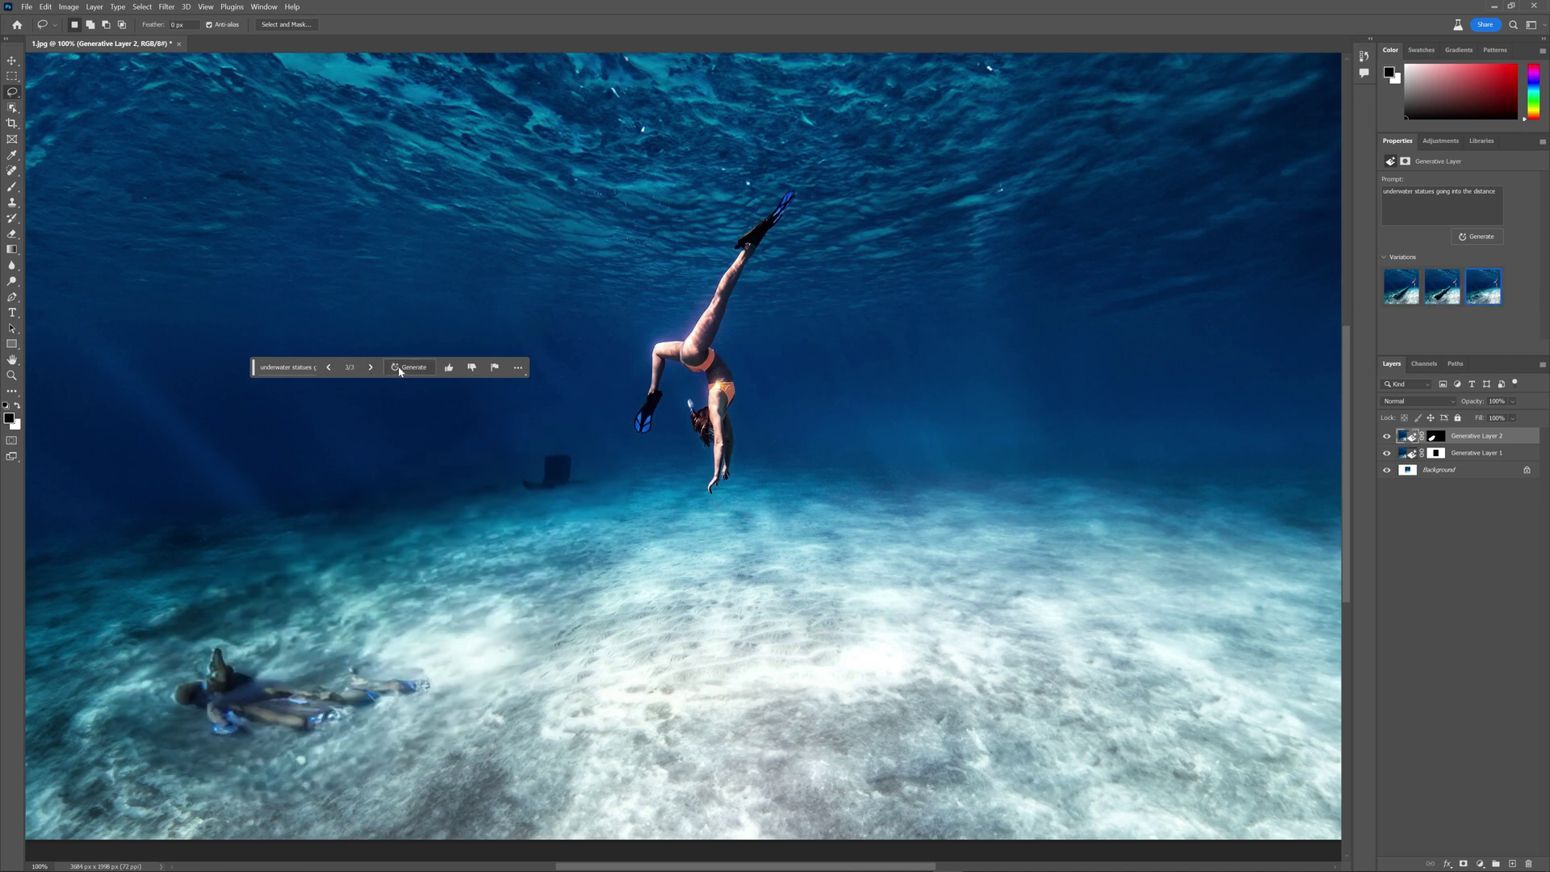
{"action": "left_click", "coordinate": [399, 369]}
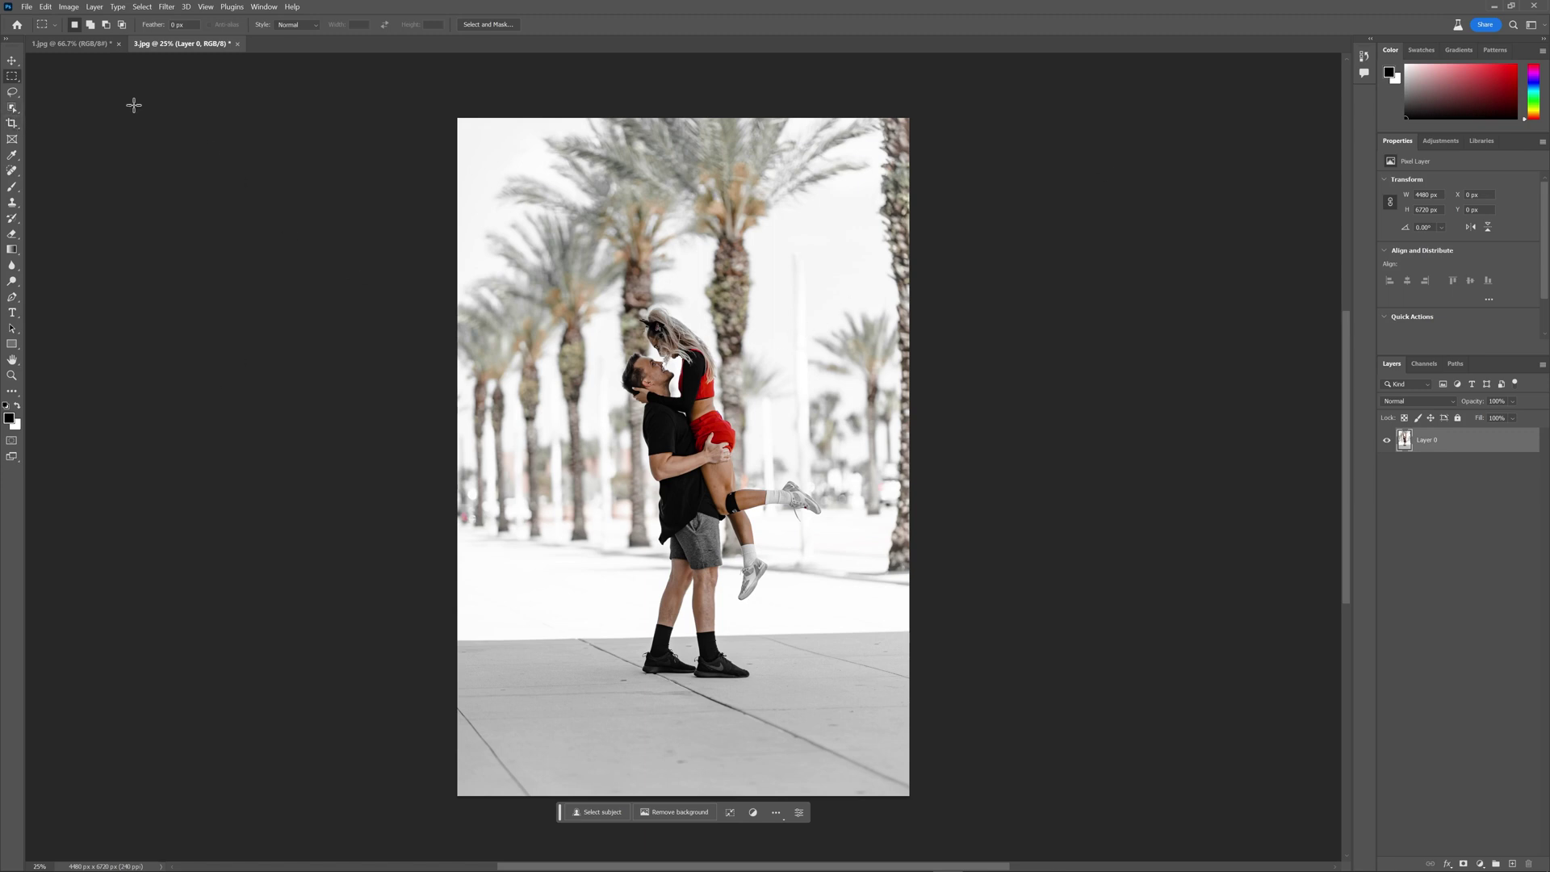
- Crop-expand the palm-street photo's canvas evenly, leaving transparent space on both sides
{"action": "left_click", "coordinate": [20, 126]}
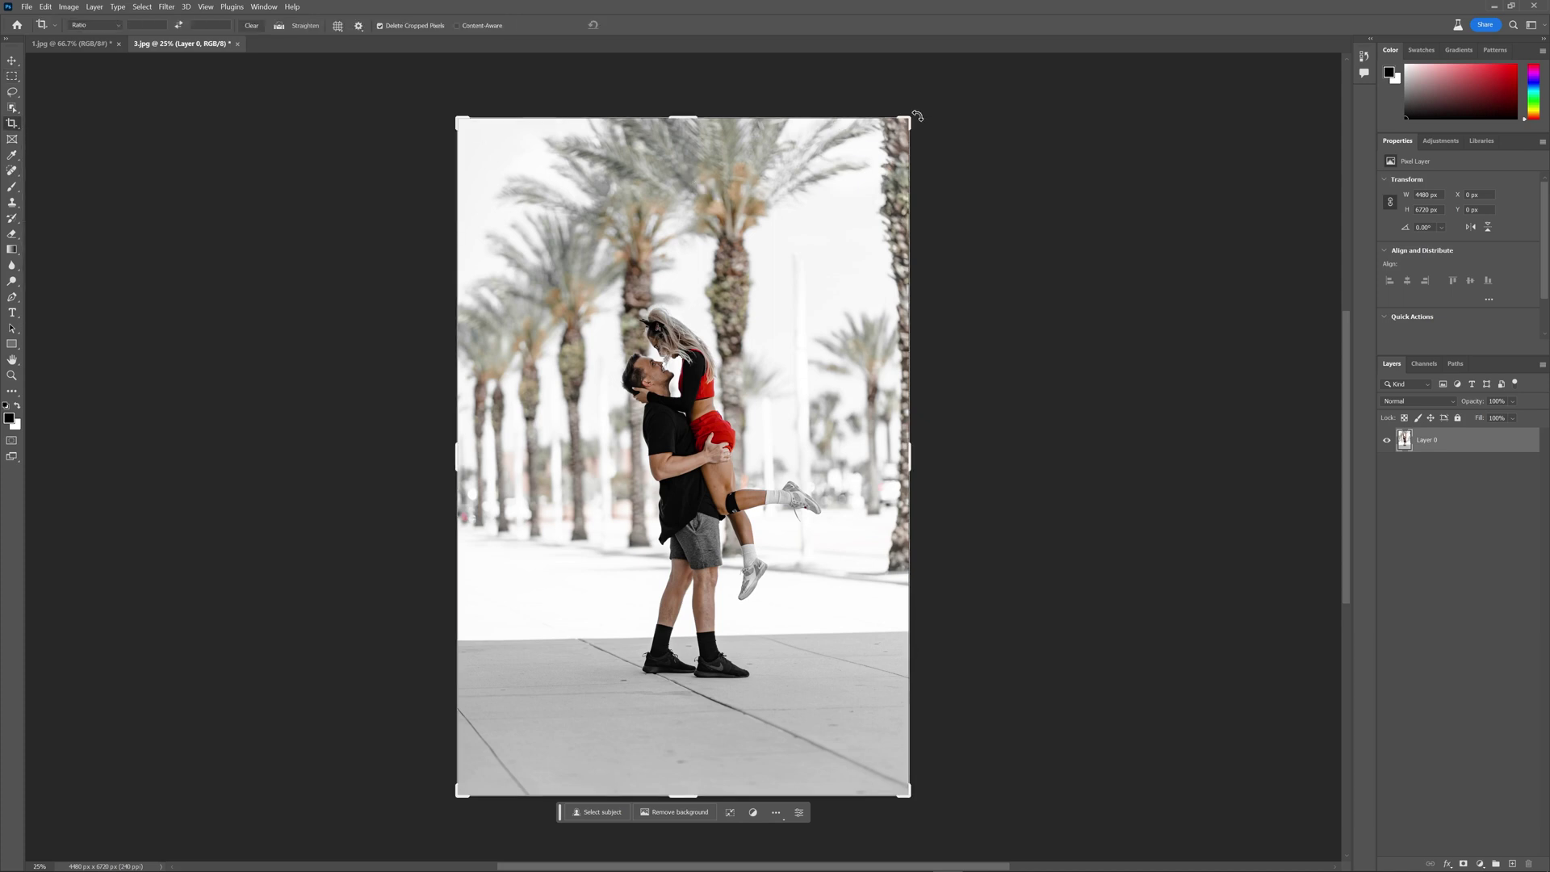
{"action": "left_click_drag", "start_coordinate": [917, 116], "coordinate": [1300, 109]}
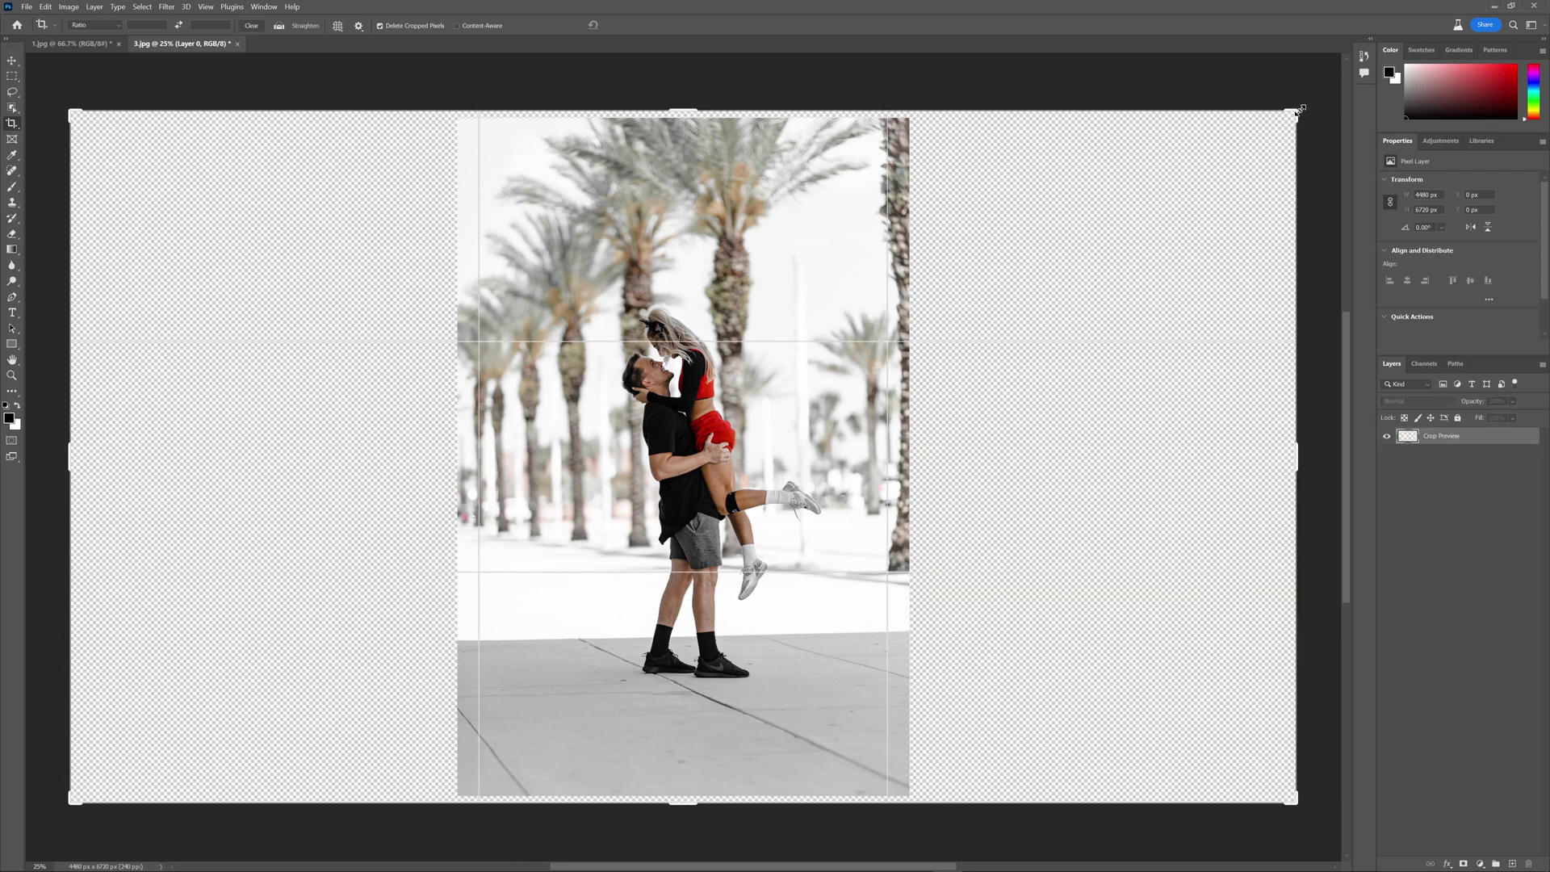
{"action": "key", "text": "Return"}
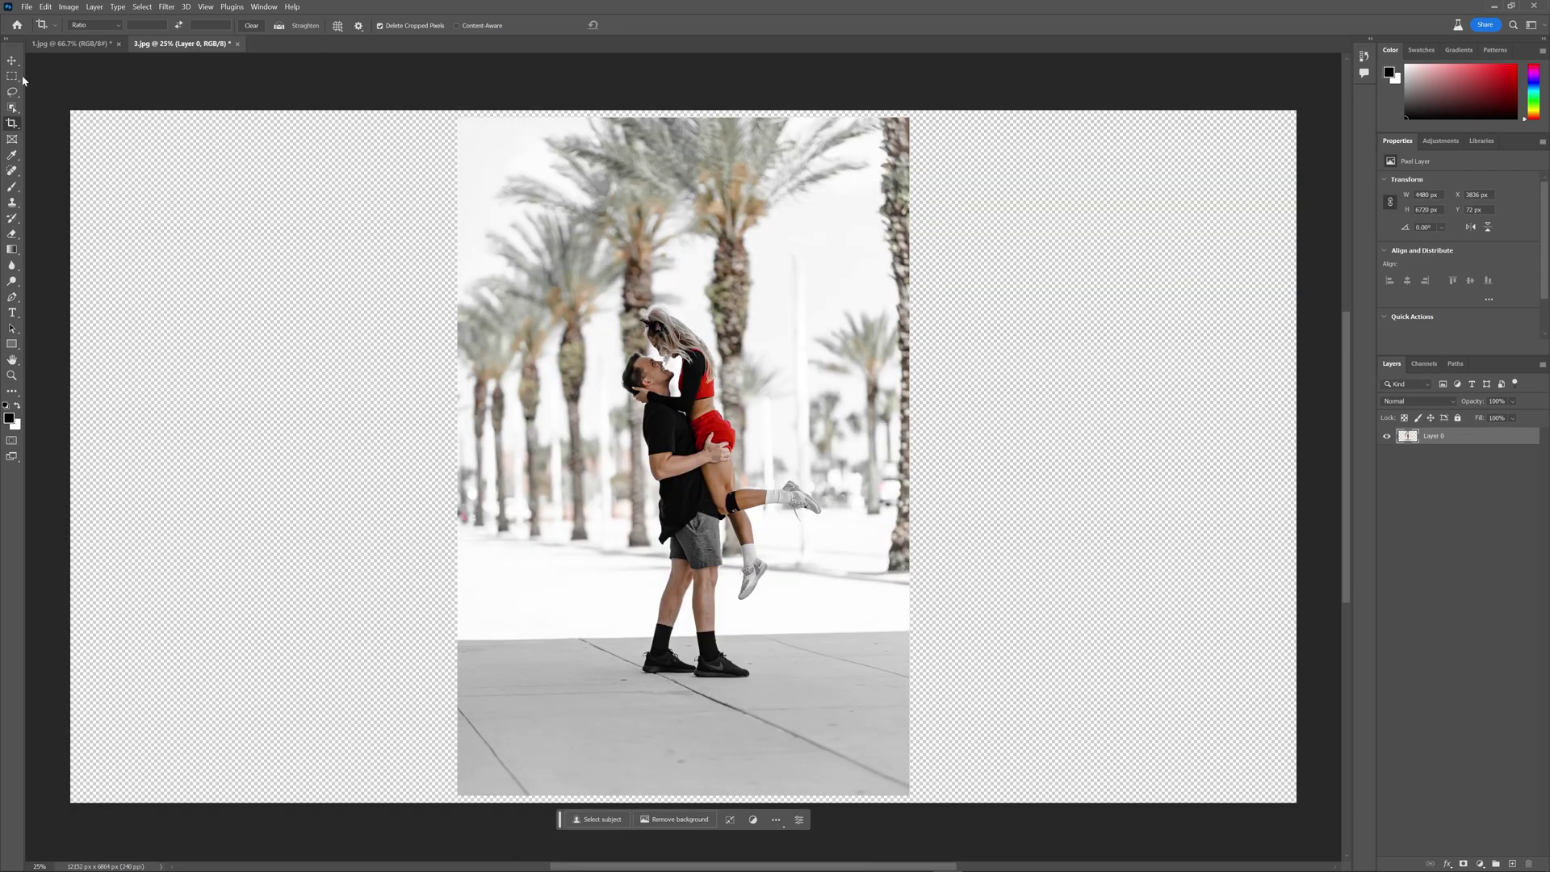
{"action": "left_click", "coordinate": [12, 77]}
- Select inside the palm photo, invert, and generate a prompt-free street extension, browsing three variations
{"action": "left_click_drag", "start_coordinate": [470, 129], "coordinate": [900, 781]}
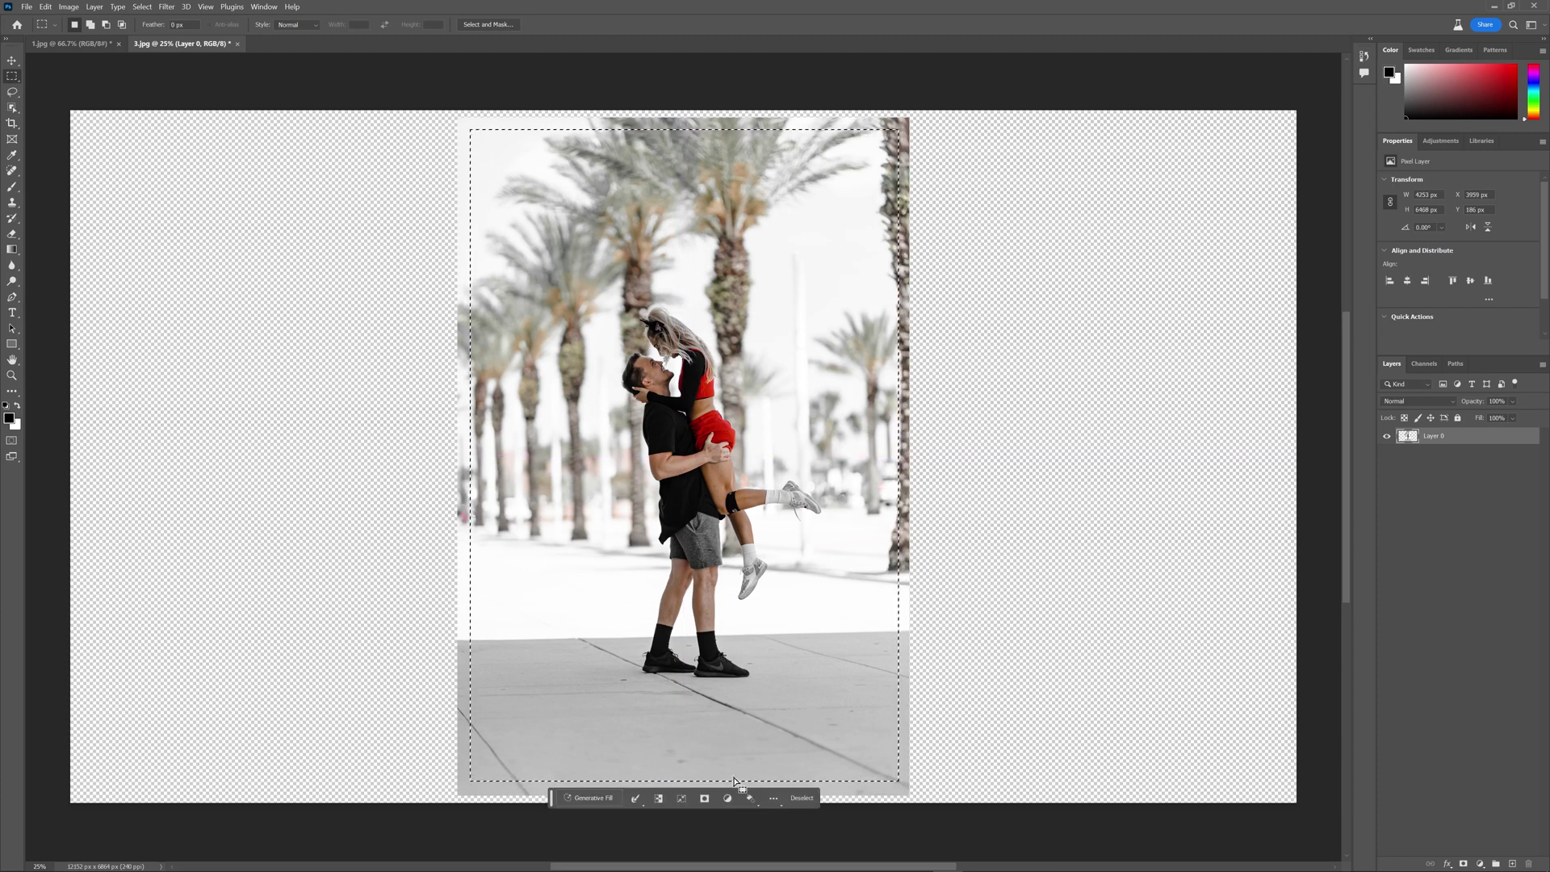
{"action": "left_click", "coordinate": [659, 797]}
{"action": "left_click", "coordinate": [589, 797]}
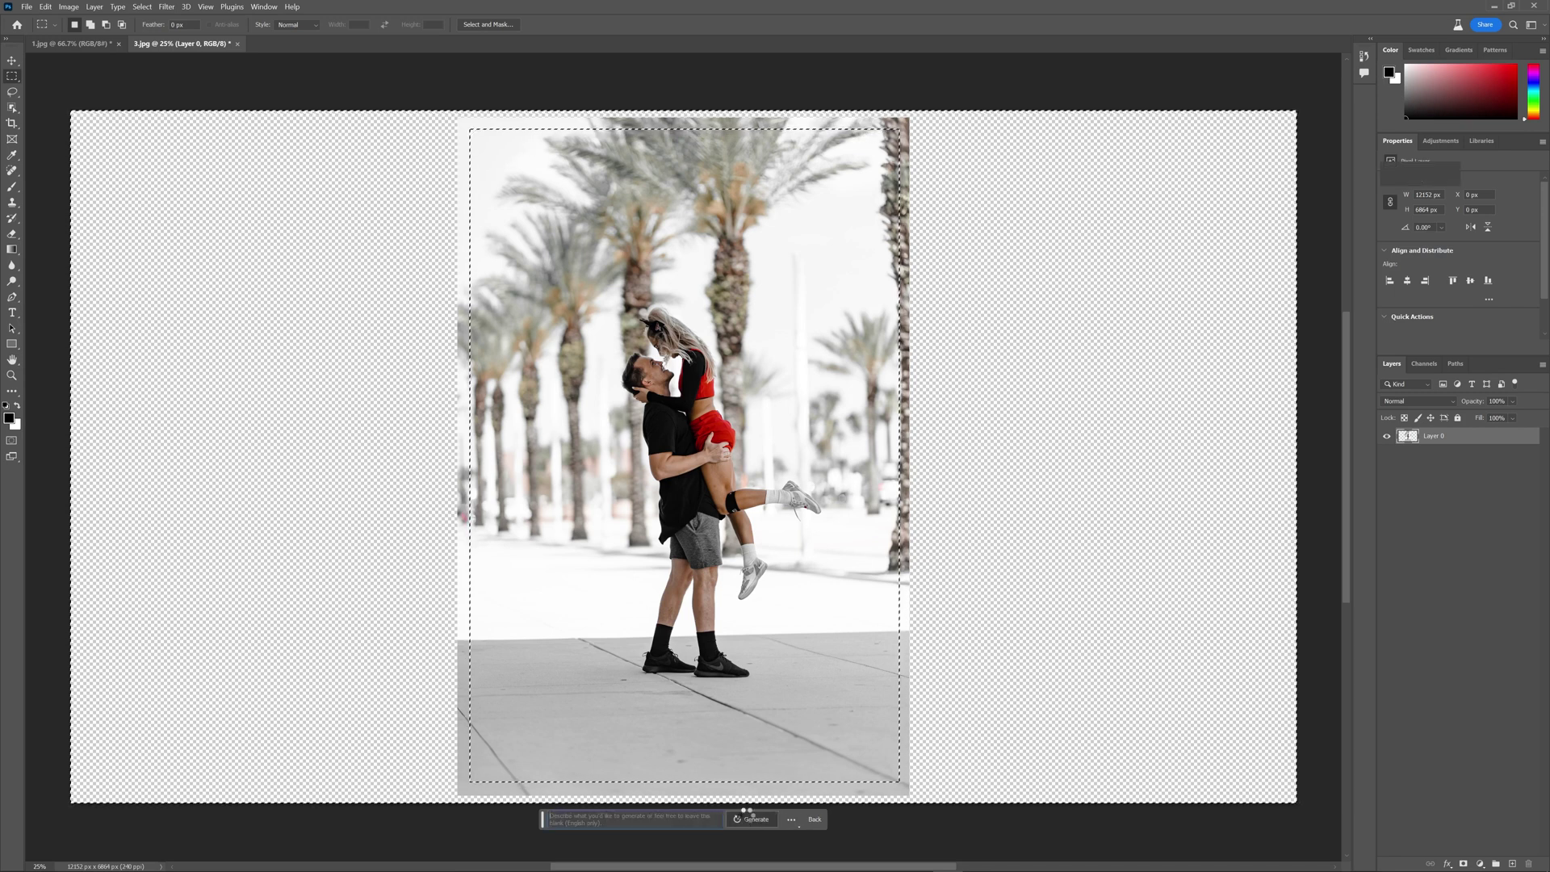
{"action": "left_click", "coordinate": [744, 814]}
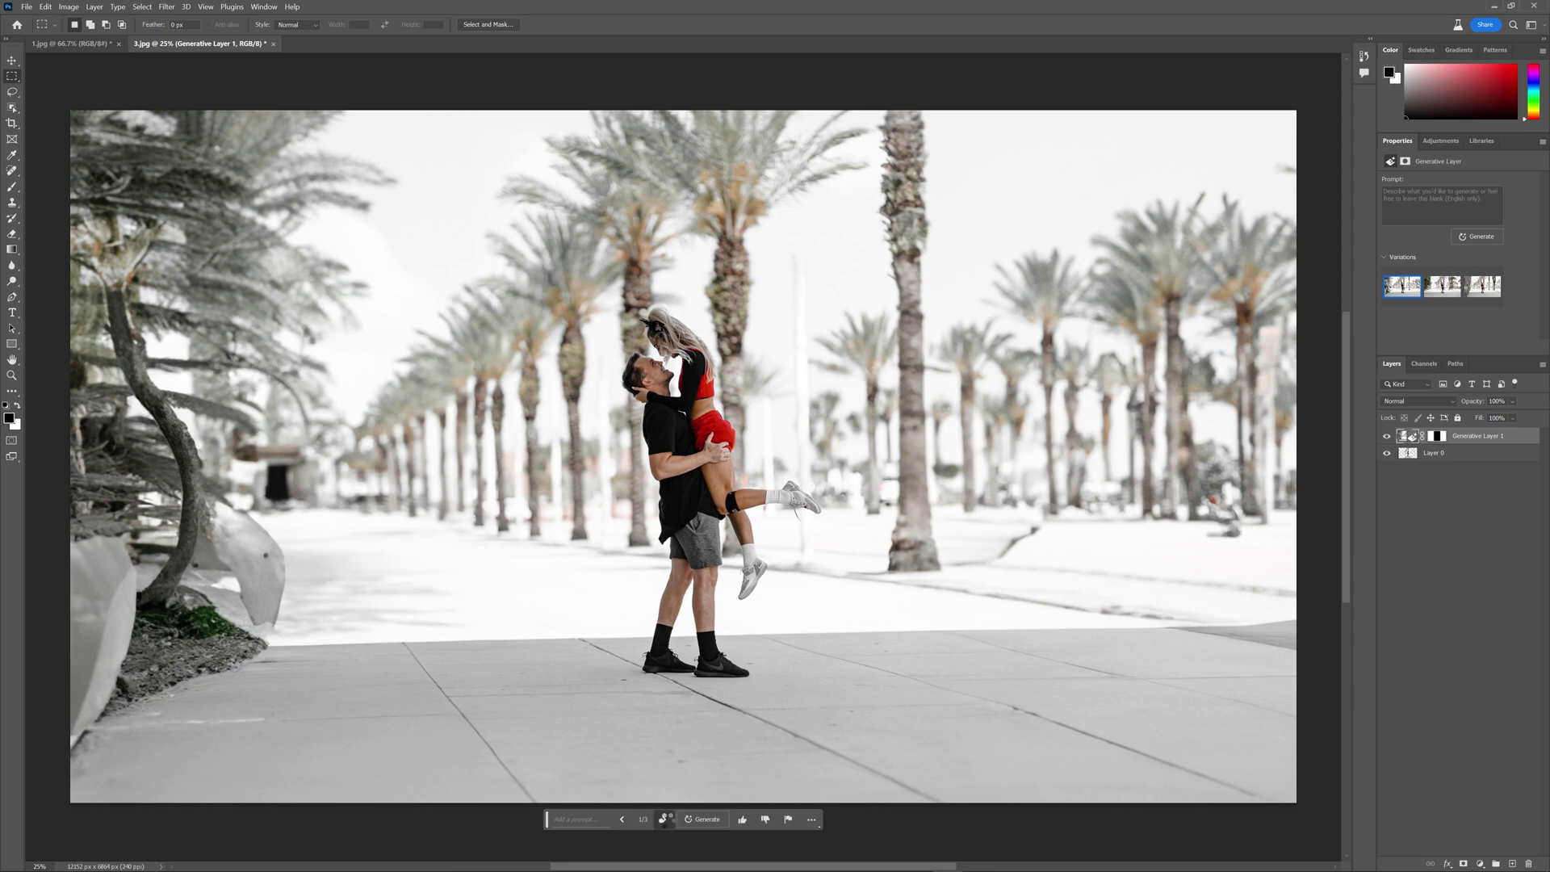
{"action": "left_click", "coordinate": [665, 819]}
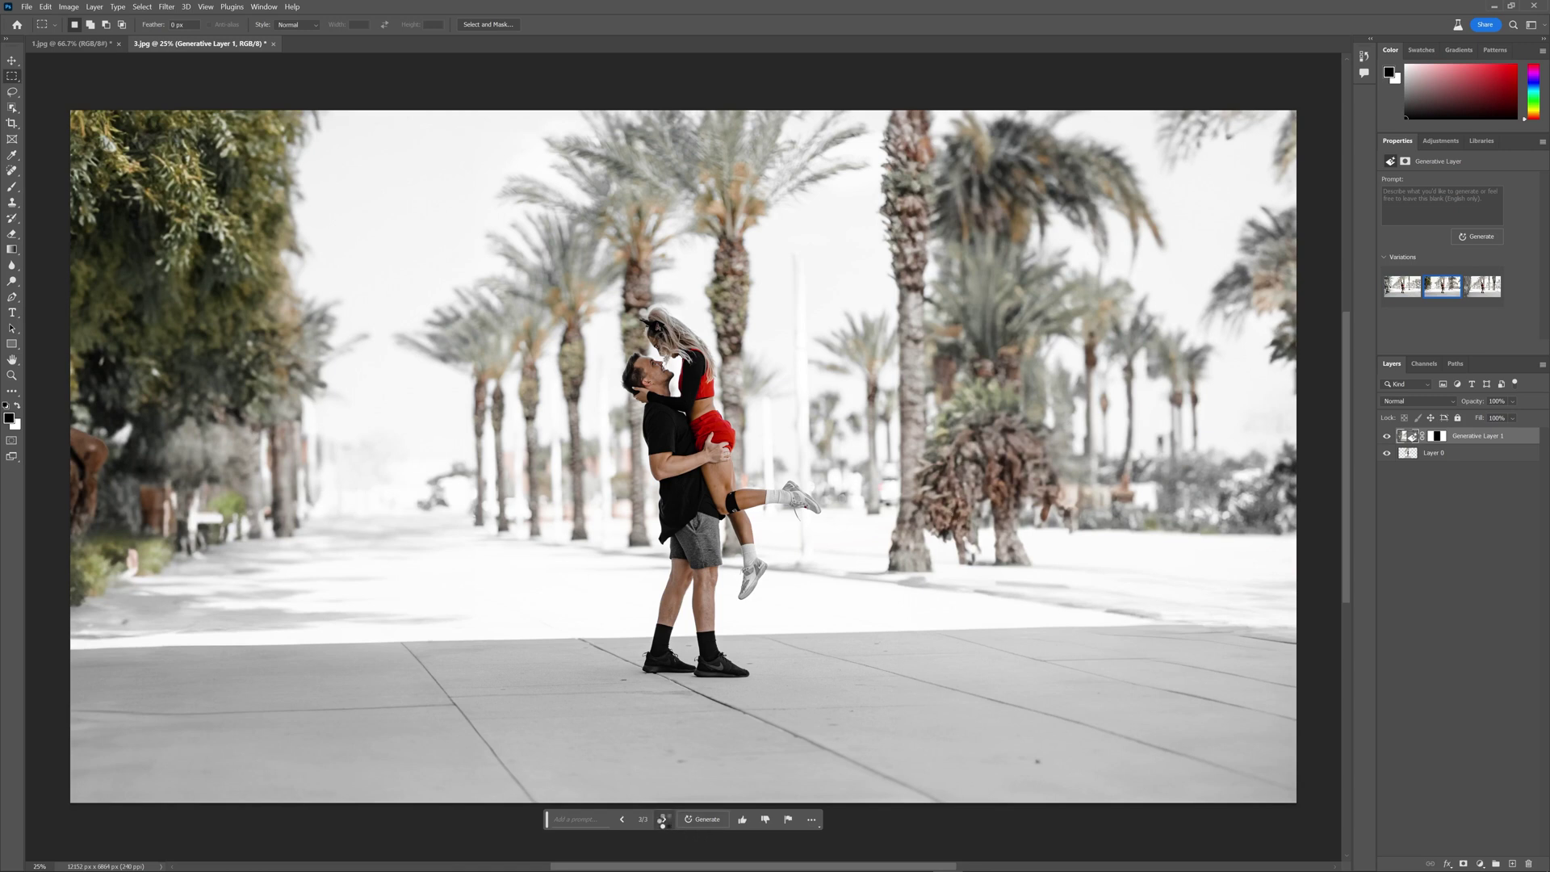
{"action": "left_click", "coordinate": [662, 820]}
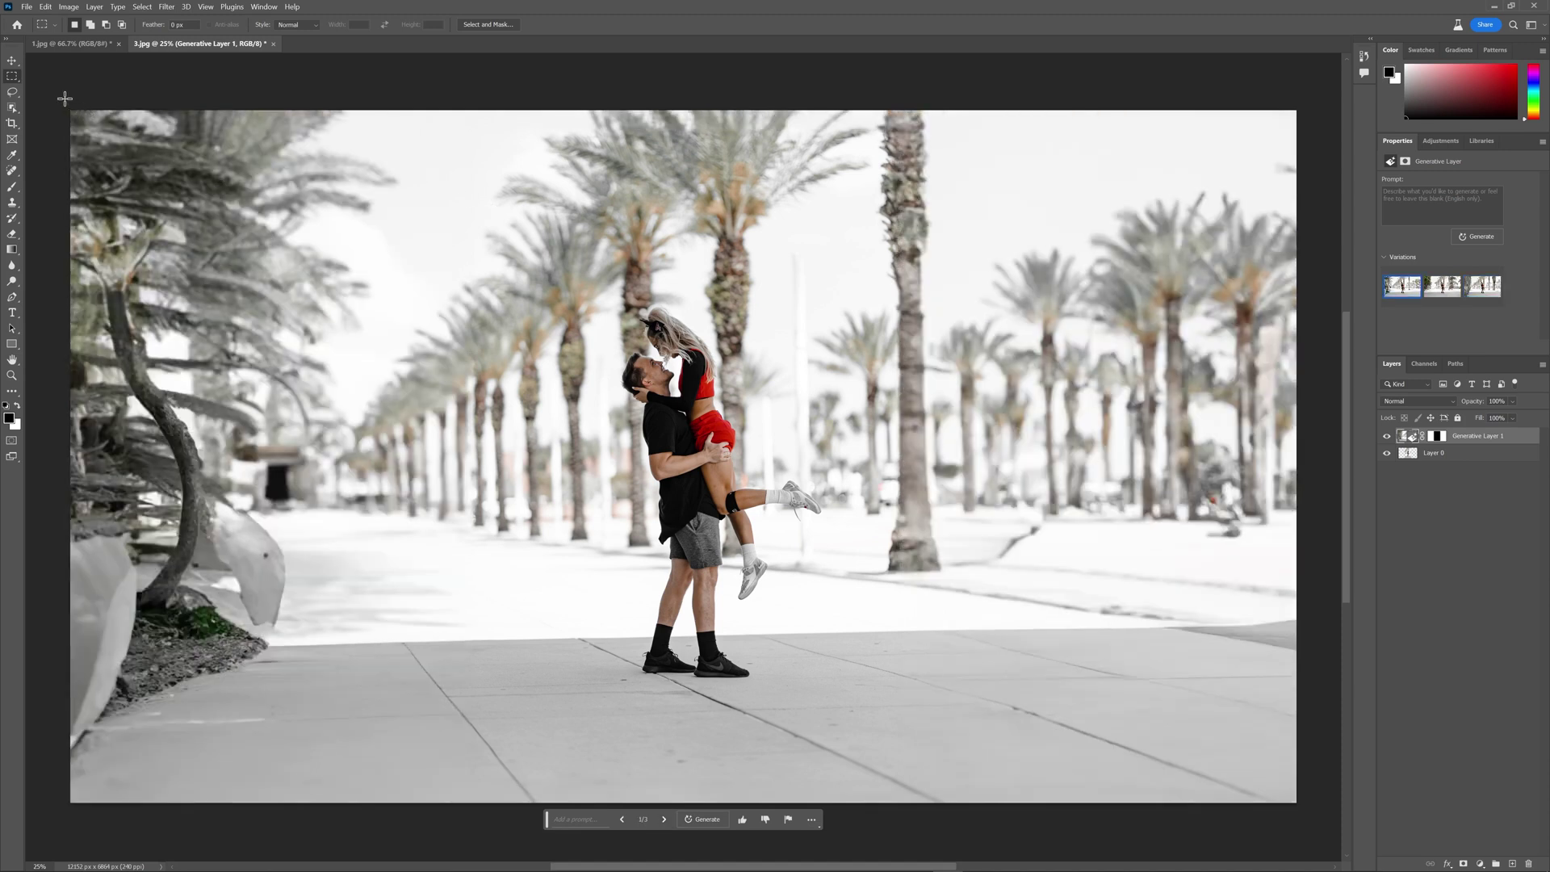
{"action": "left_click_drag", "start_coordinate": [64, 97], "coordinate": [1276, 185]}
- Generate a 'roof' over the top strip, then fill the lassoed left trees with 'beach in the distance with a cruise ship'
{"action": "scroll", "coordinate": [757, 415], "scroll_direction": "left", "scroll_amount": 5}
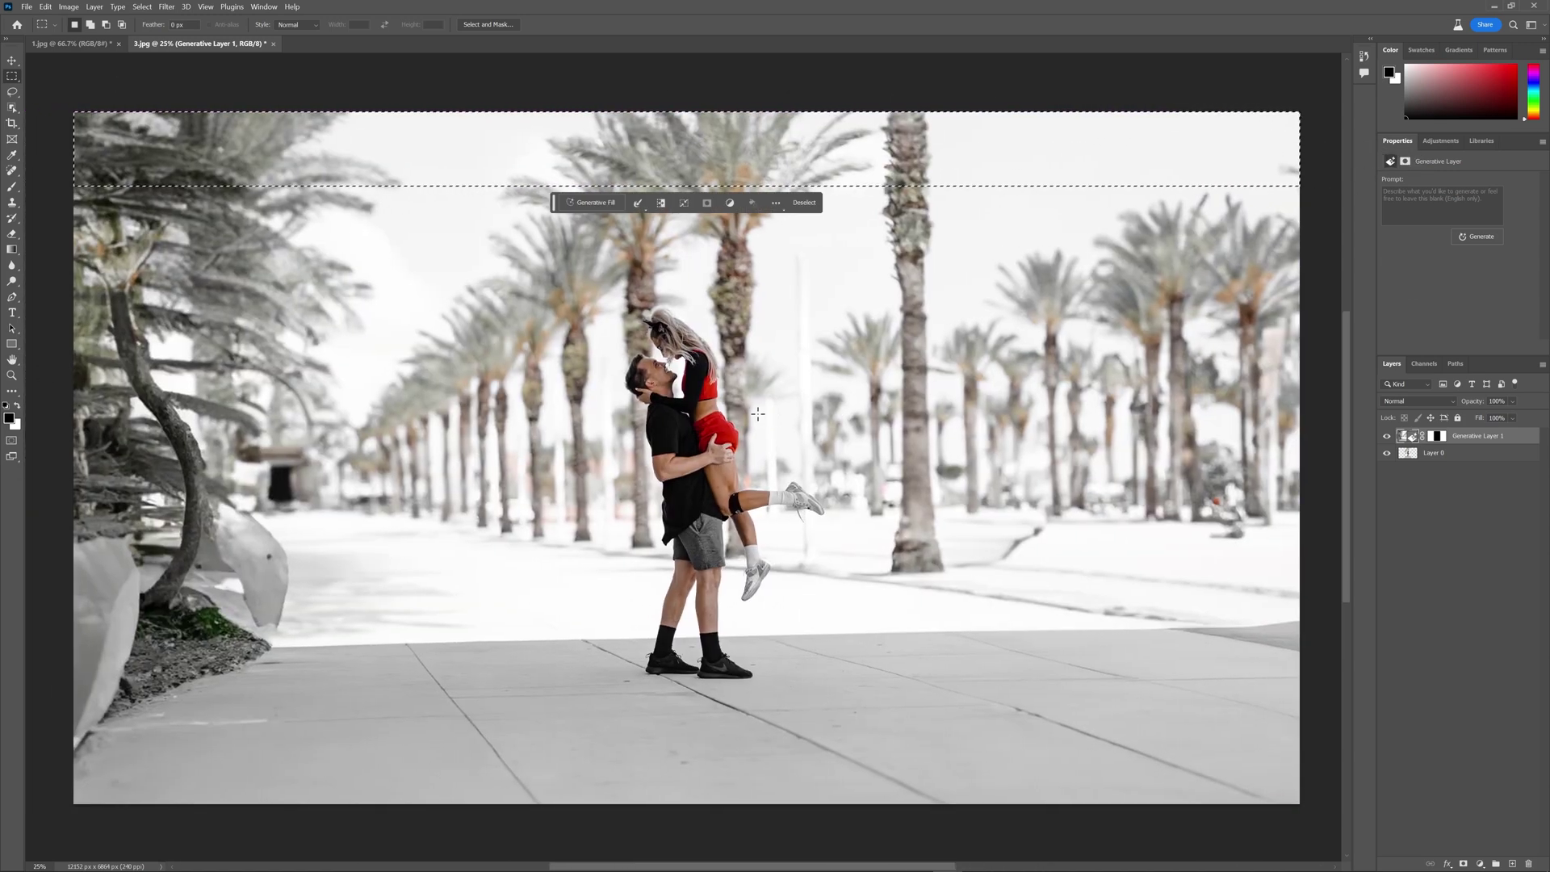
{"action": "left_click", "coordinate": [592, 203]}
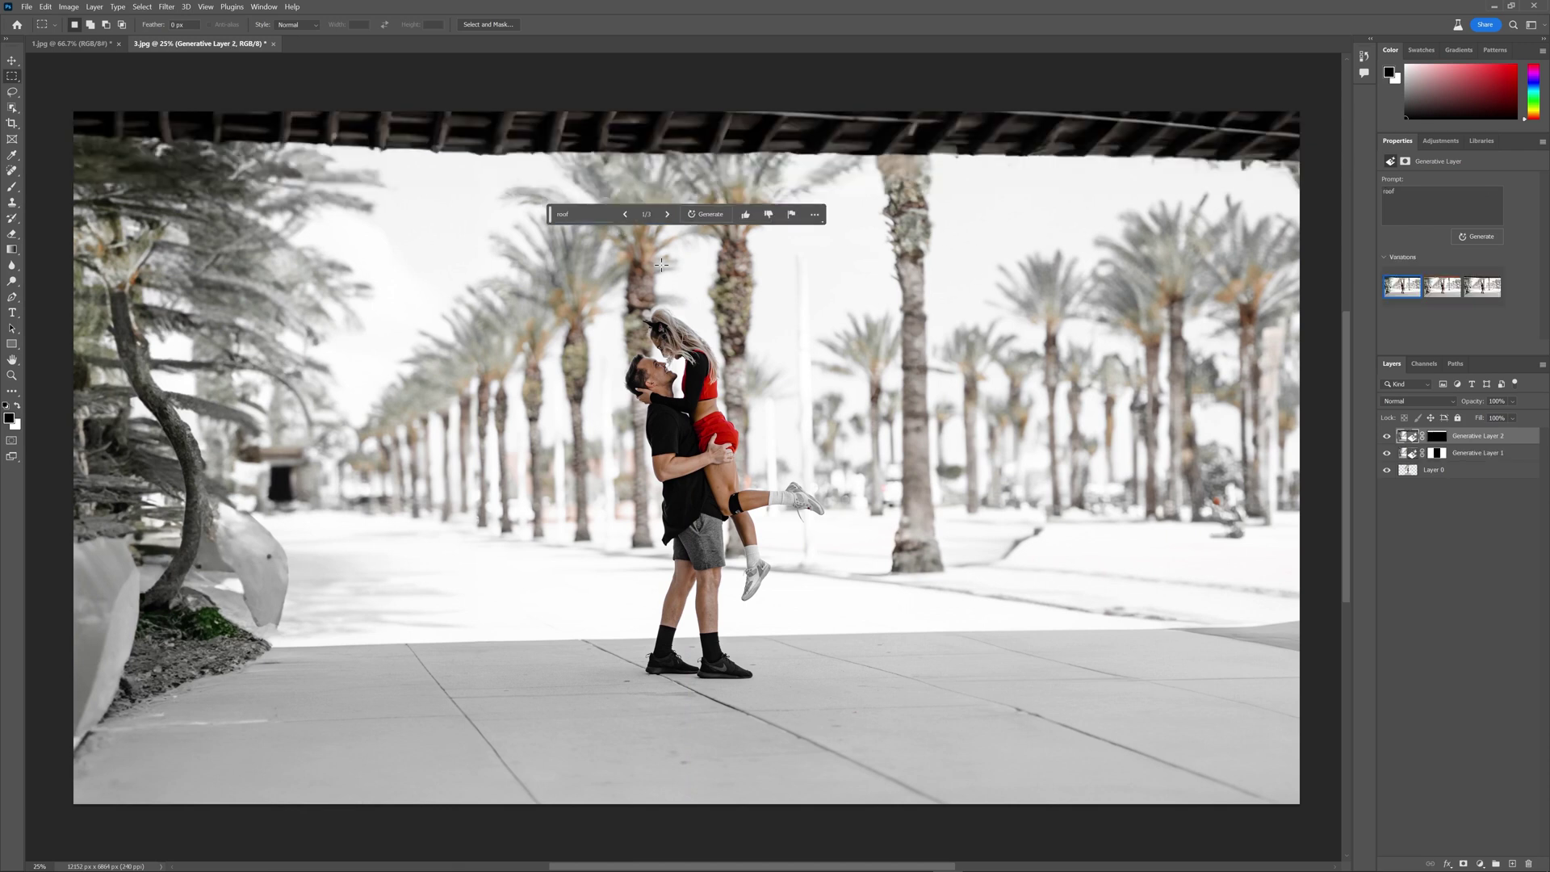
{"action": "key", "text": "l"}
{"action": "mouse_move", "coordinate": [75, 754]}
{"action": "left_mouse_down"}
{"action": "mouse_move", "coordinate": [282, 148]}
{"action": "mouse_move", "coordinate": [79, 145]}
{"action": "mouse_move", "coordinate": [10, 263]}
{"action": "mouse_move", "coordinate": [8, 773]}
{"action": "left_mouse_up"}
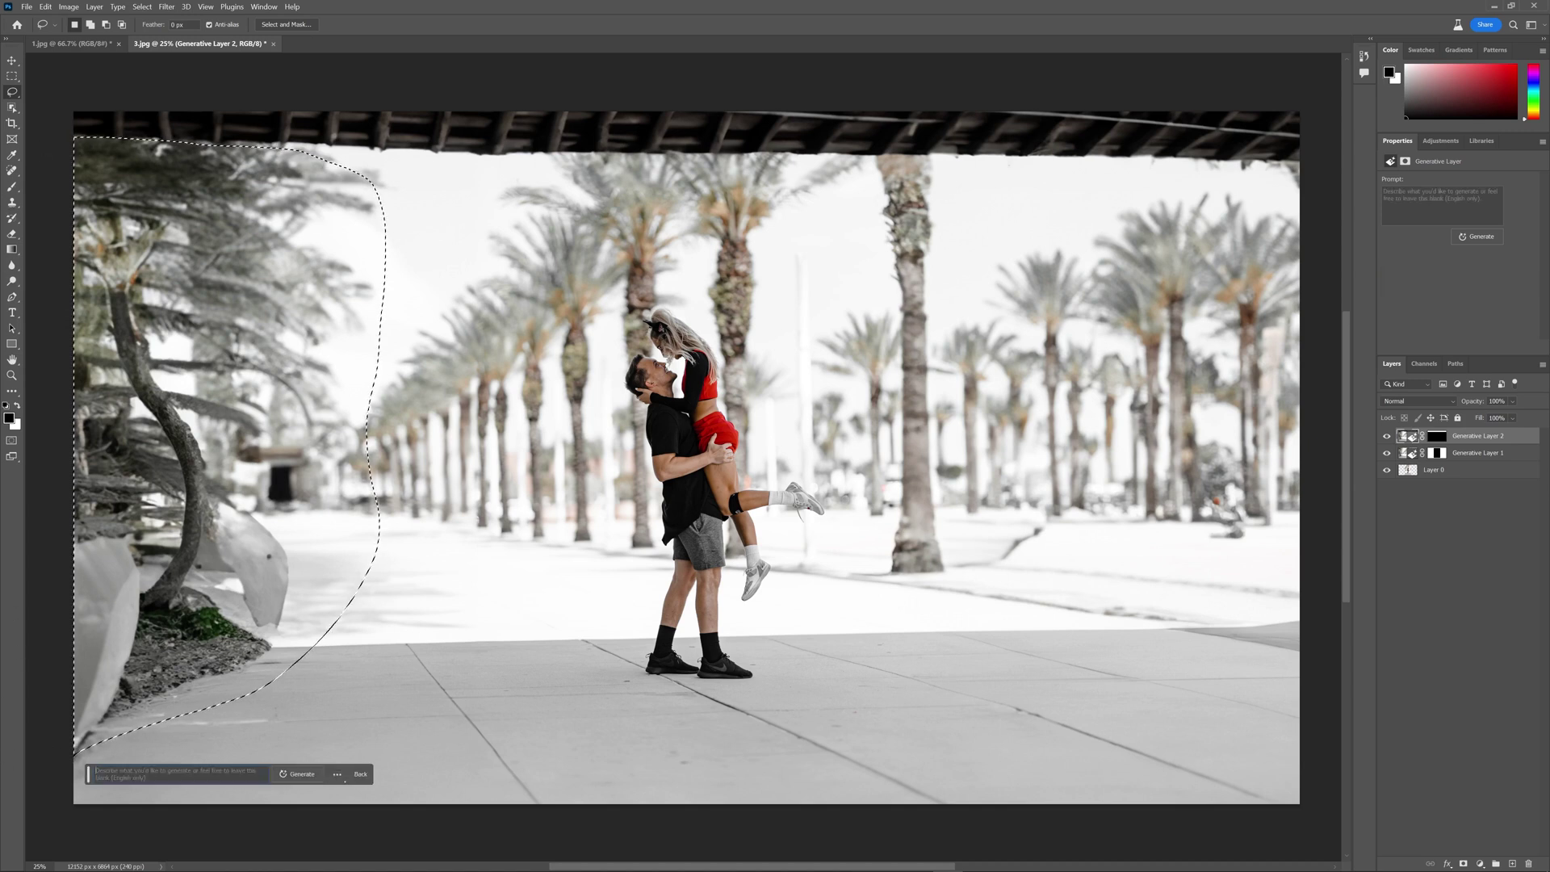
{"action": "type", "text": "beach "}
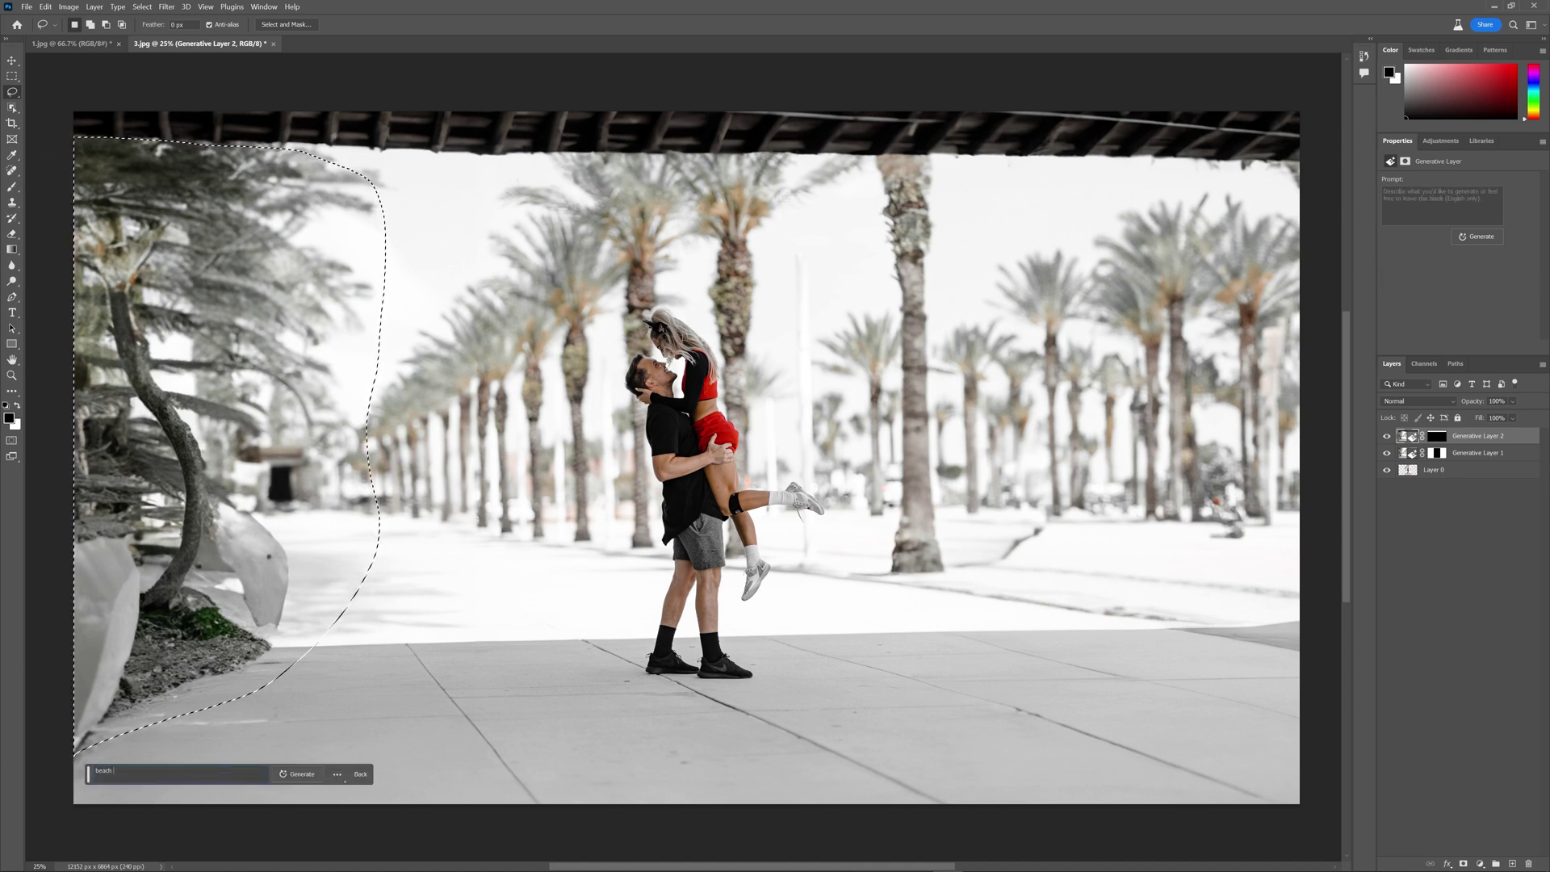
{"action": "type", "text": "in the distance wit"}
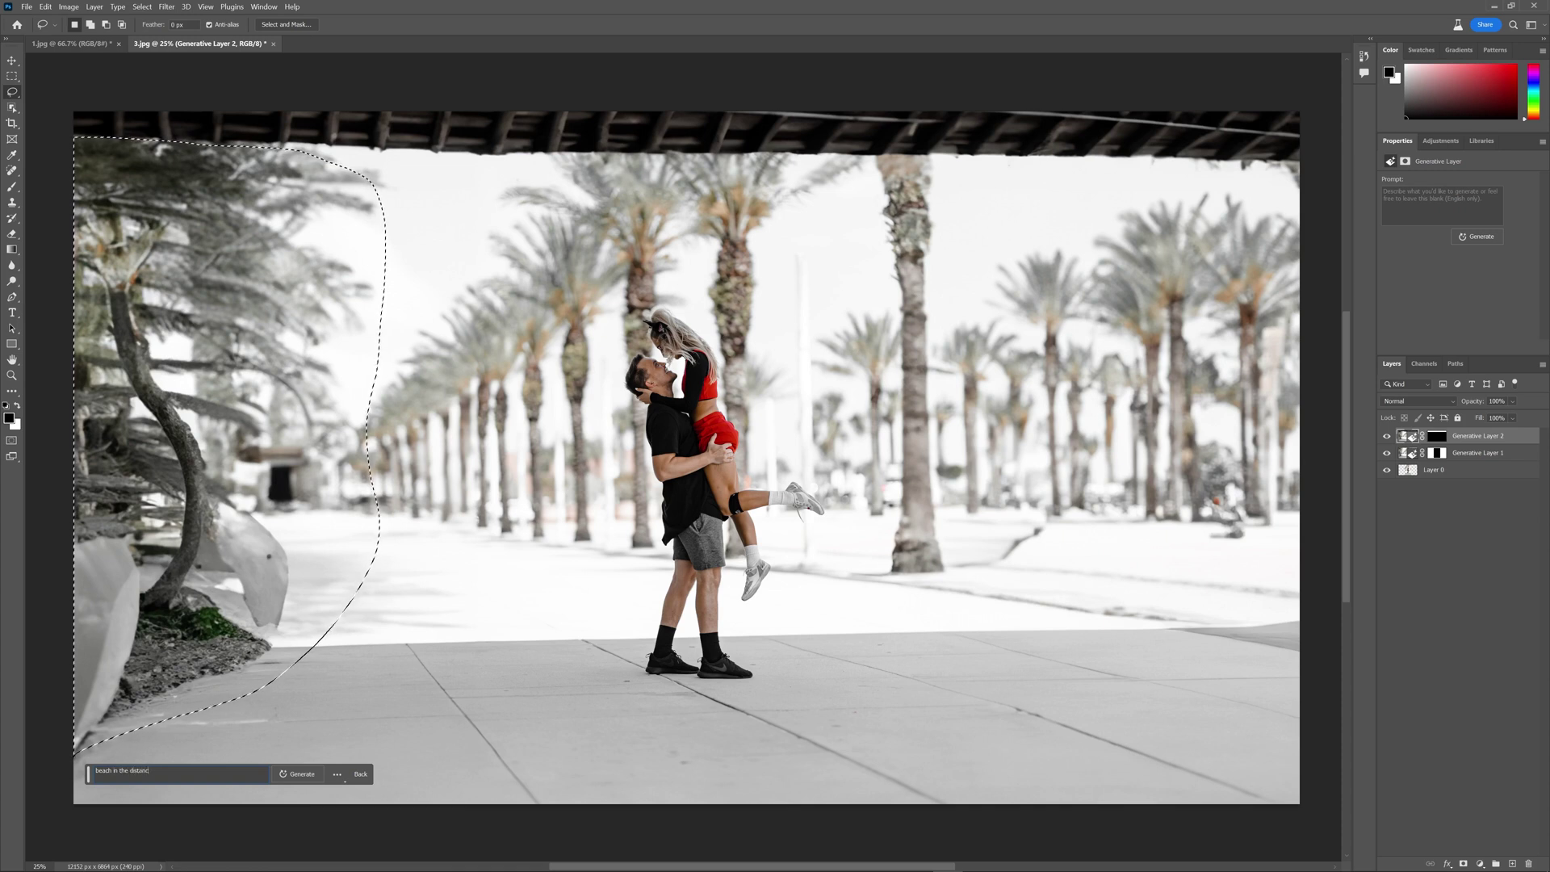
{"action": "type", "text": "h a cruise ship"}
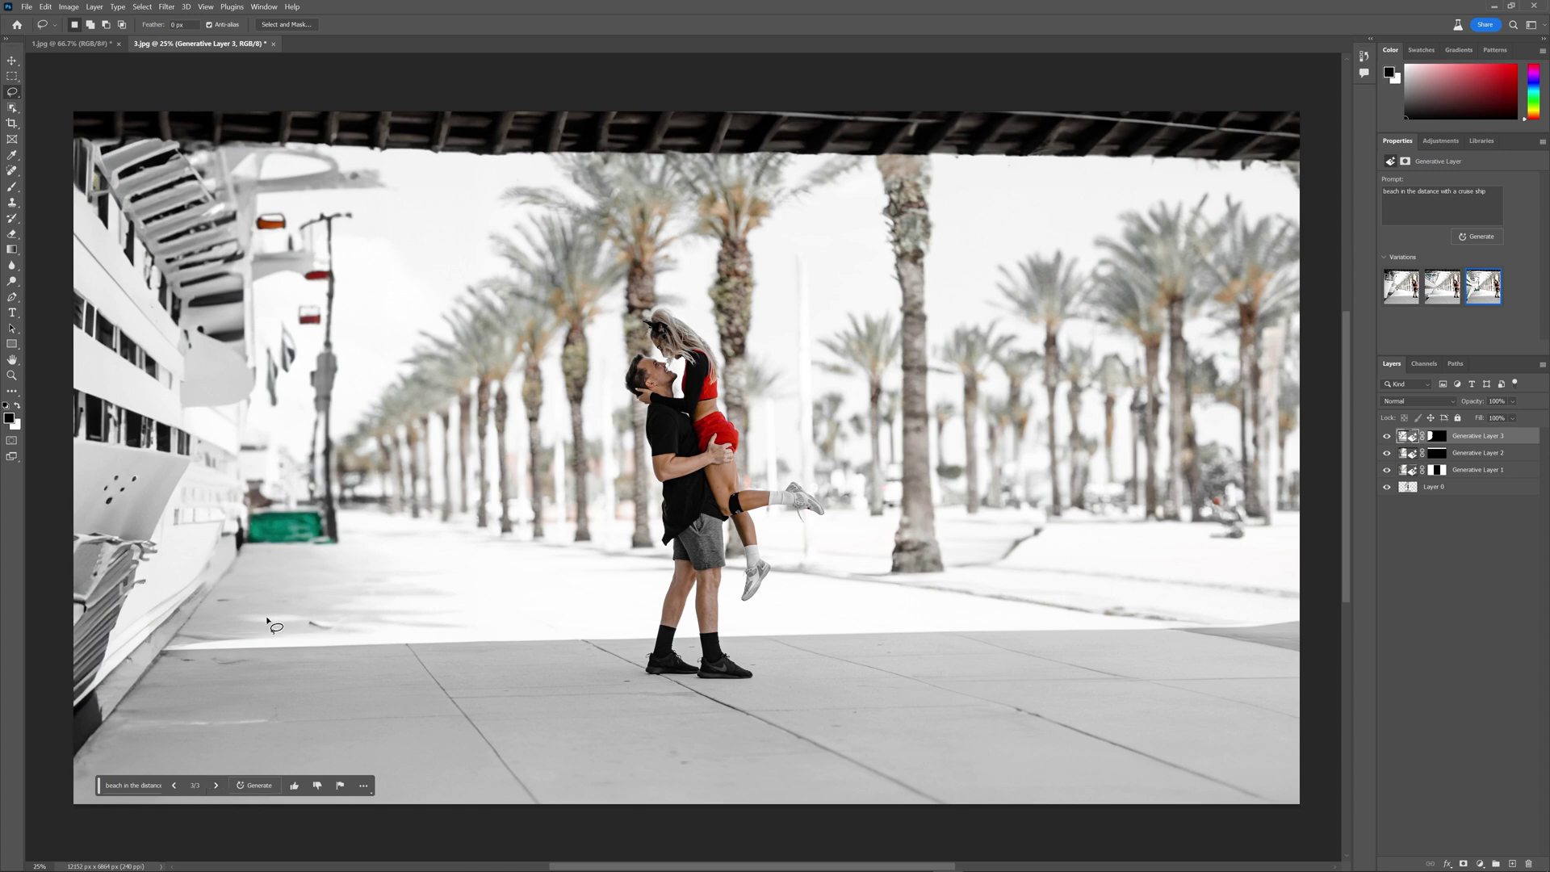
{"action": "left_click", "coordinate": [170, 780]}
- Regenerate the left side as 'beach in the distance', browse its variations, and switch to 2.jpg
{"action": "key", "text": "ctrl+a"}
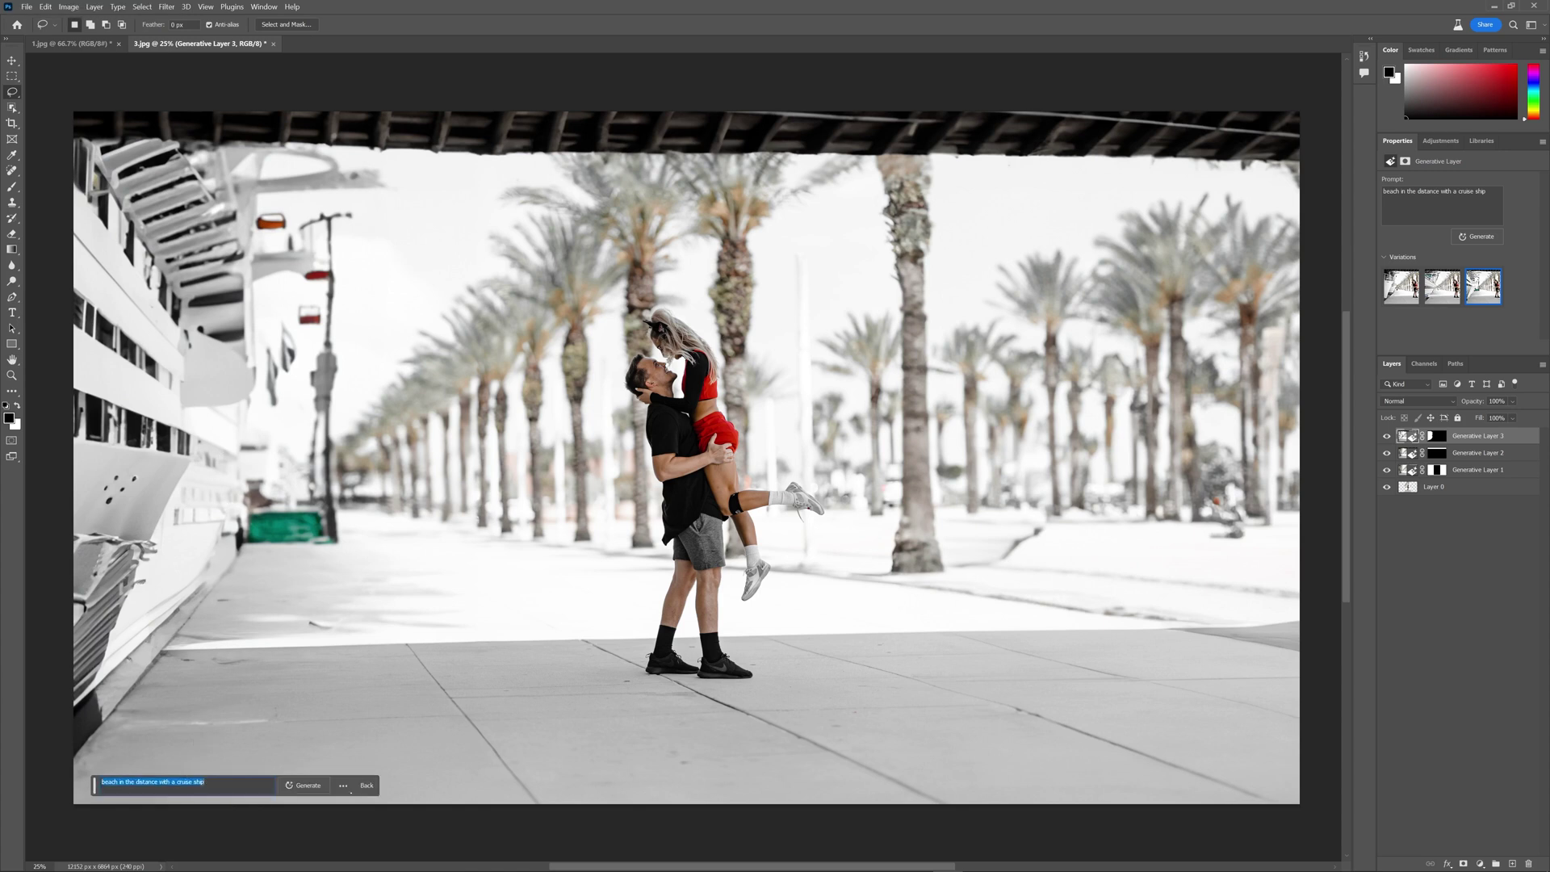
{"action": "type", "text": "bea"}
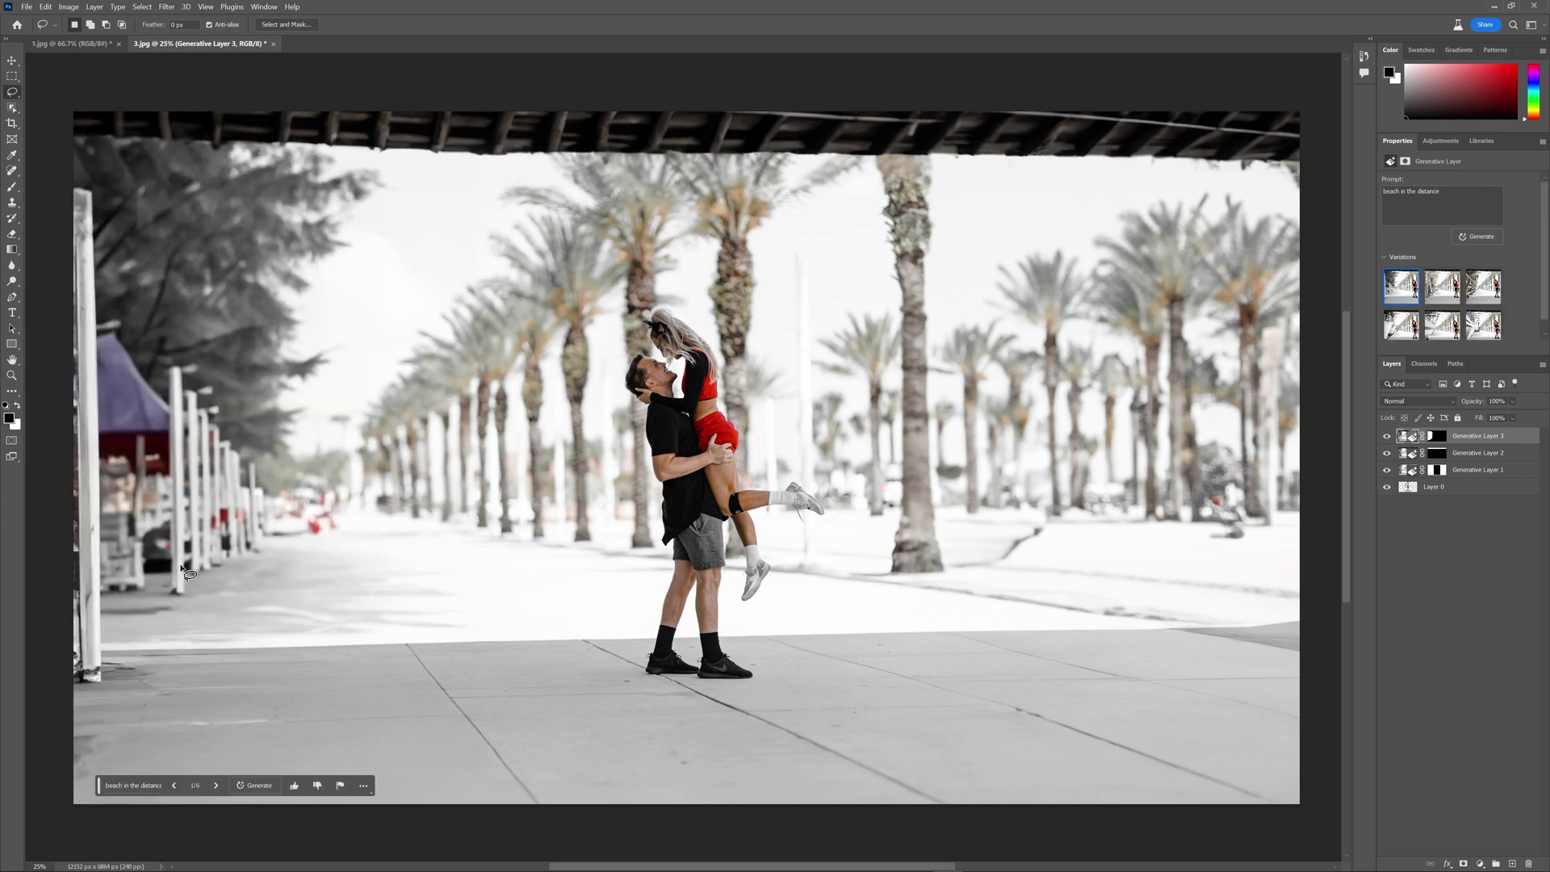
{"action": "left_click", "coordinate": [216, 785]}
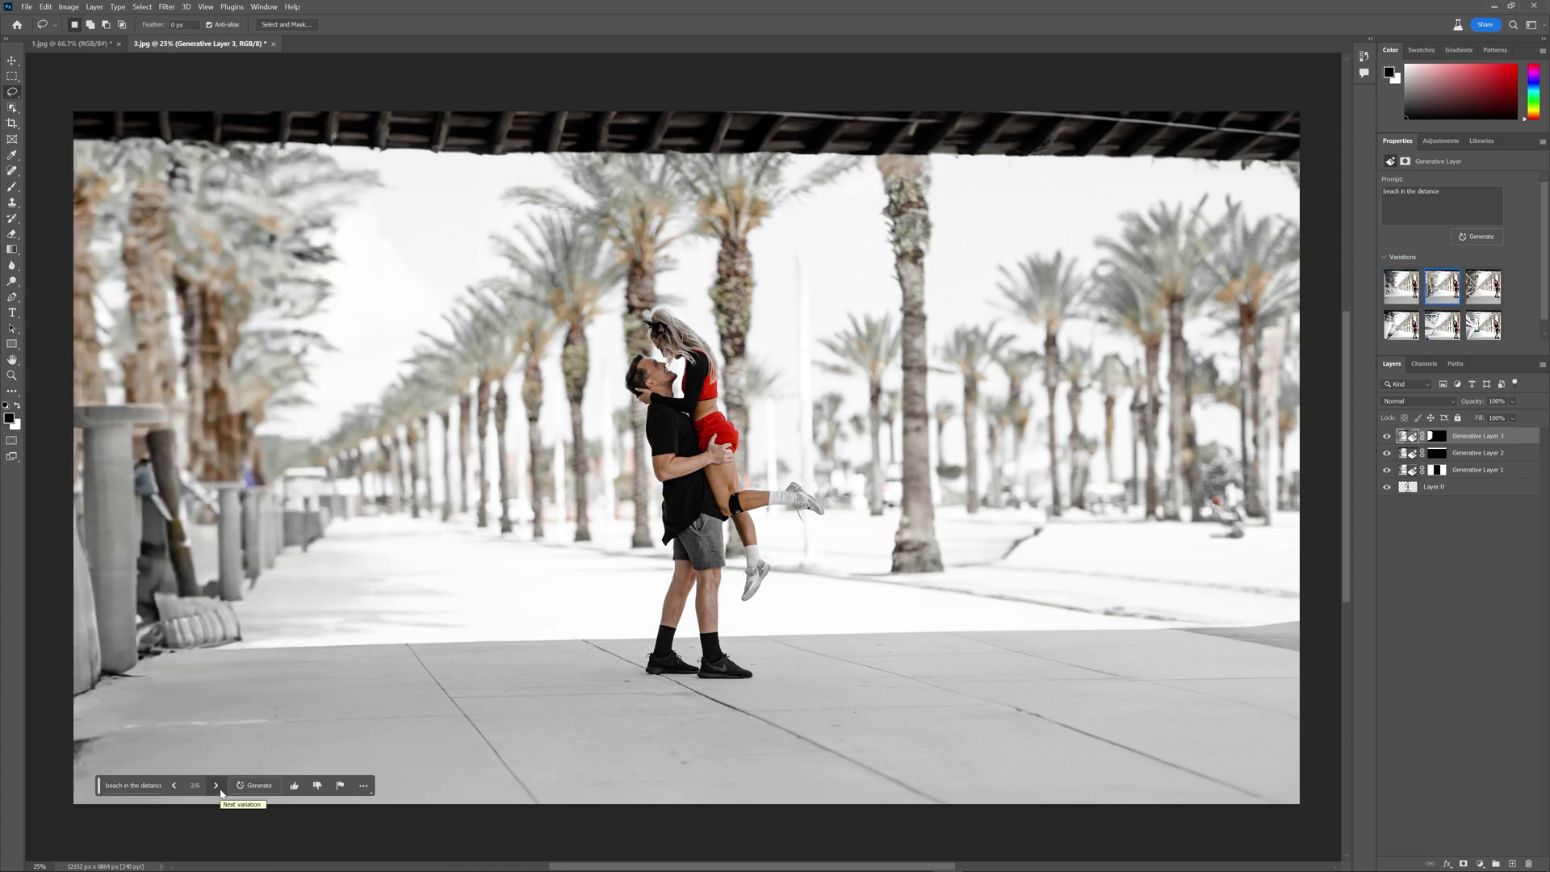
{"action": "left_click", "coordinate": [216, 785]}
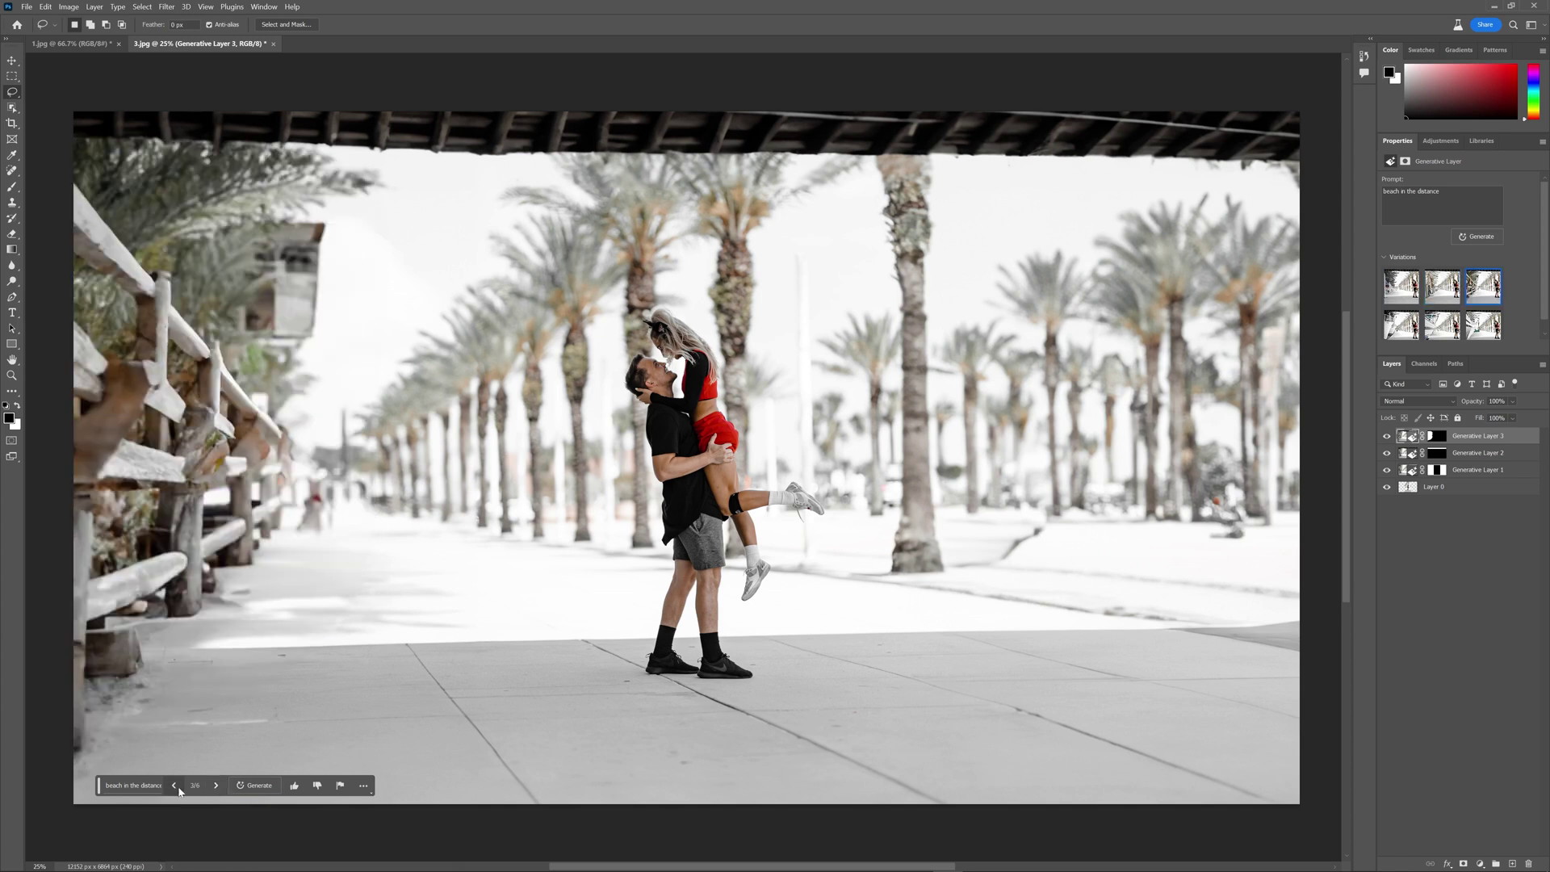
{"action": "left_click", "coordinate": [174, 786]}
{"action": "key", "text": "m"}
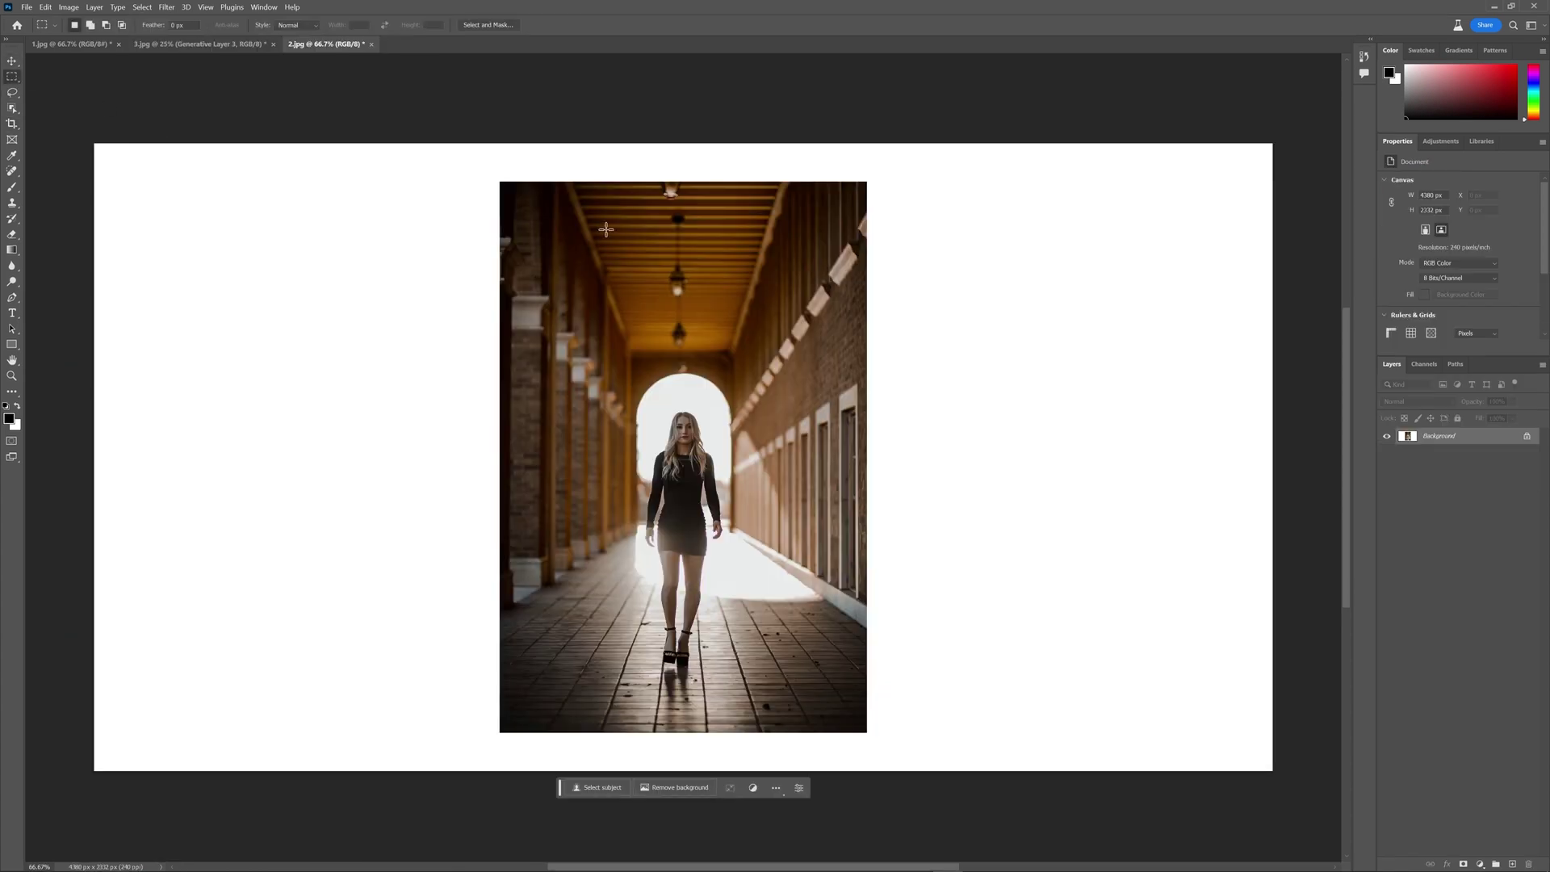
- Select the corridor photo, invert to the white margins, and fill them with prompt-free Generative Fill
{"action": "left_click_drag", "start_coordinate": [509, 190], "coordinate": [861, 722]}
{"action": "key", "text": "ctrl+shift+i"}
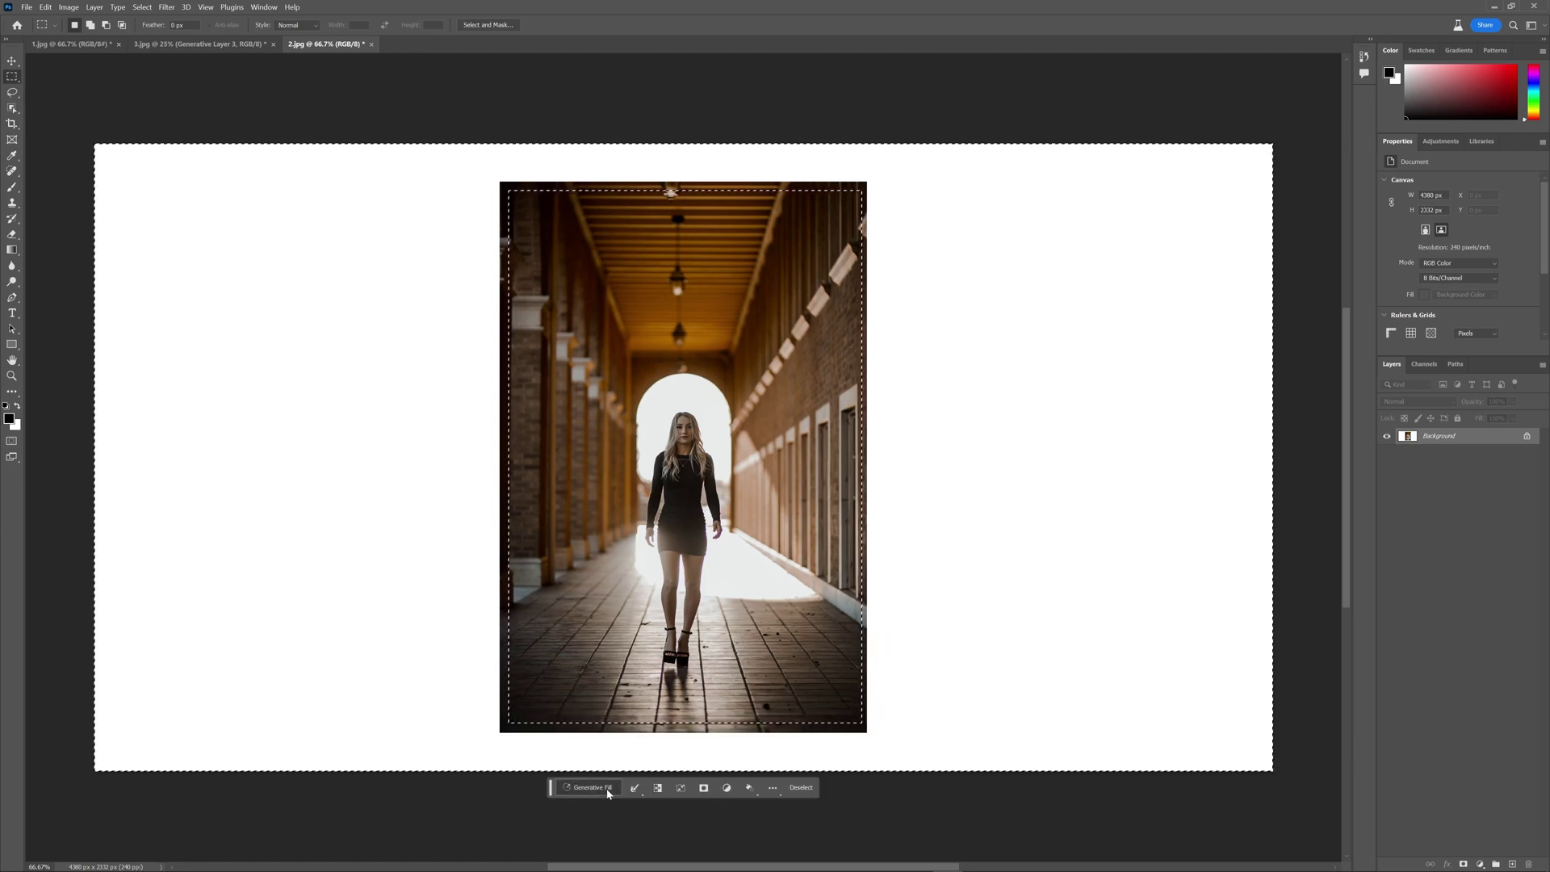
{"action": "left_click", "coordinate": [594, 787]}
{"action": "left_click", "coordinate": [742, 790]}
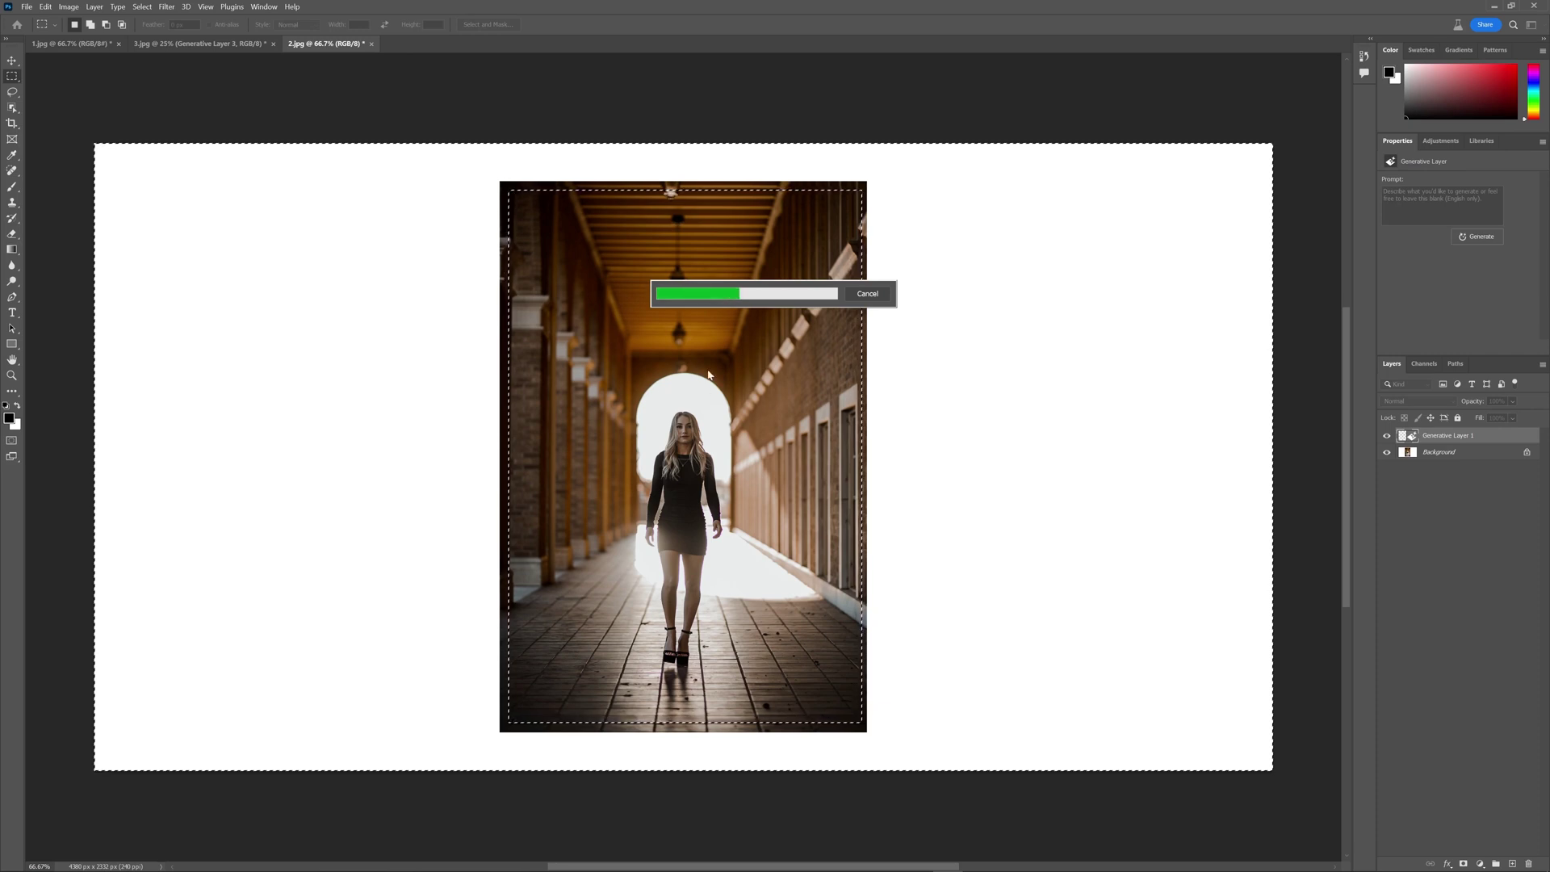
{"action": "key", "text": "ctrl+1"}
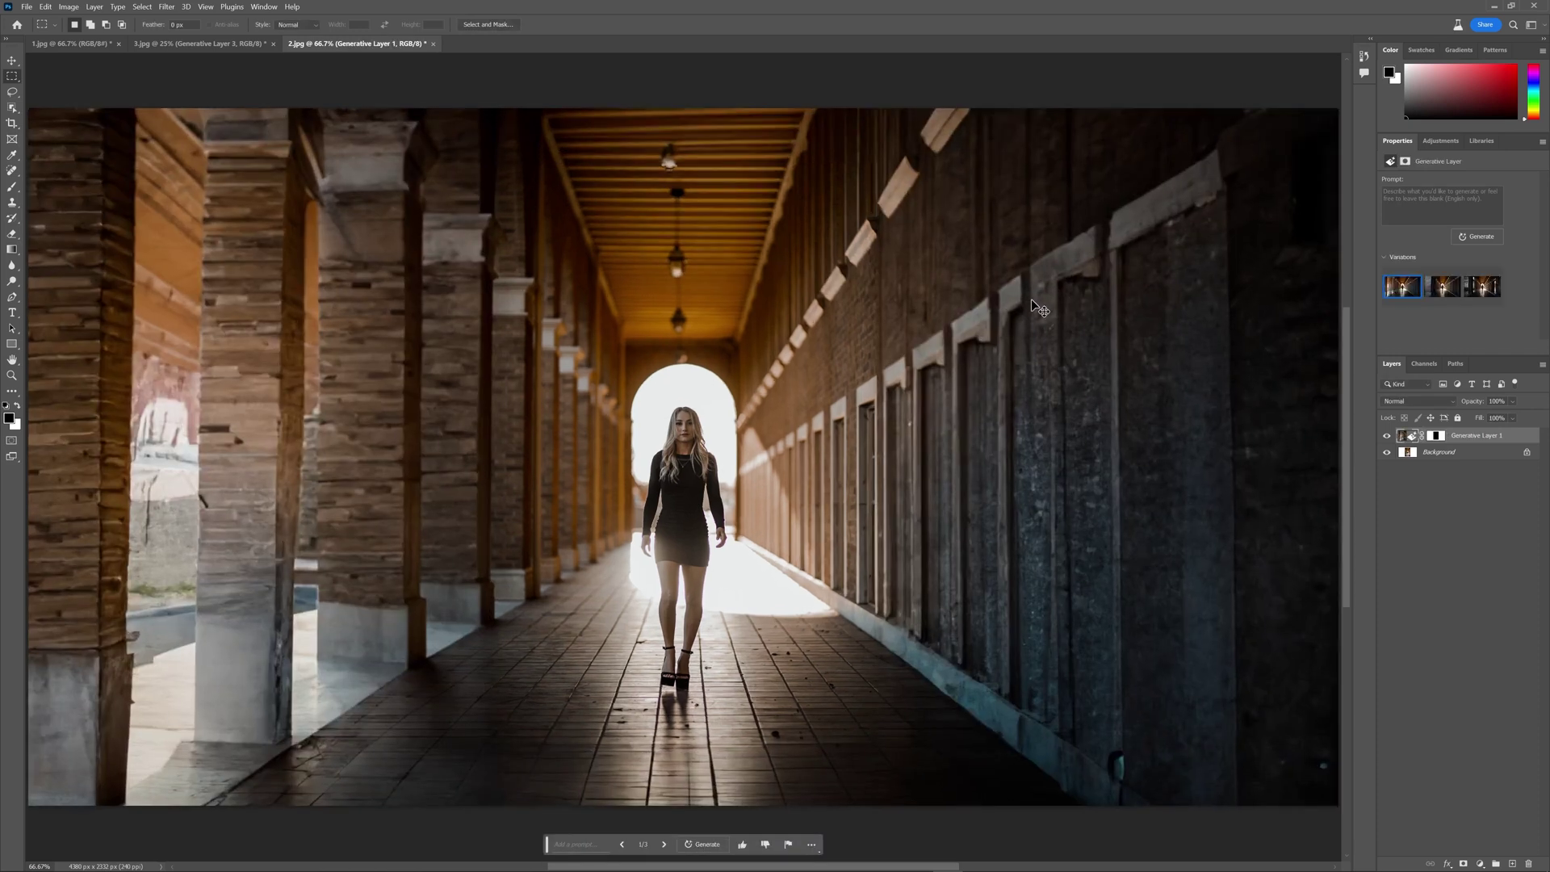
{"action": "scroll", "coordinate": [901, 268], "scroll_direction": "up", "scroll_amount": 2}
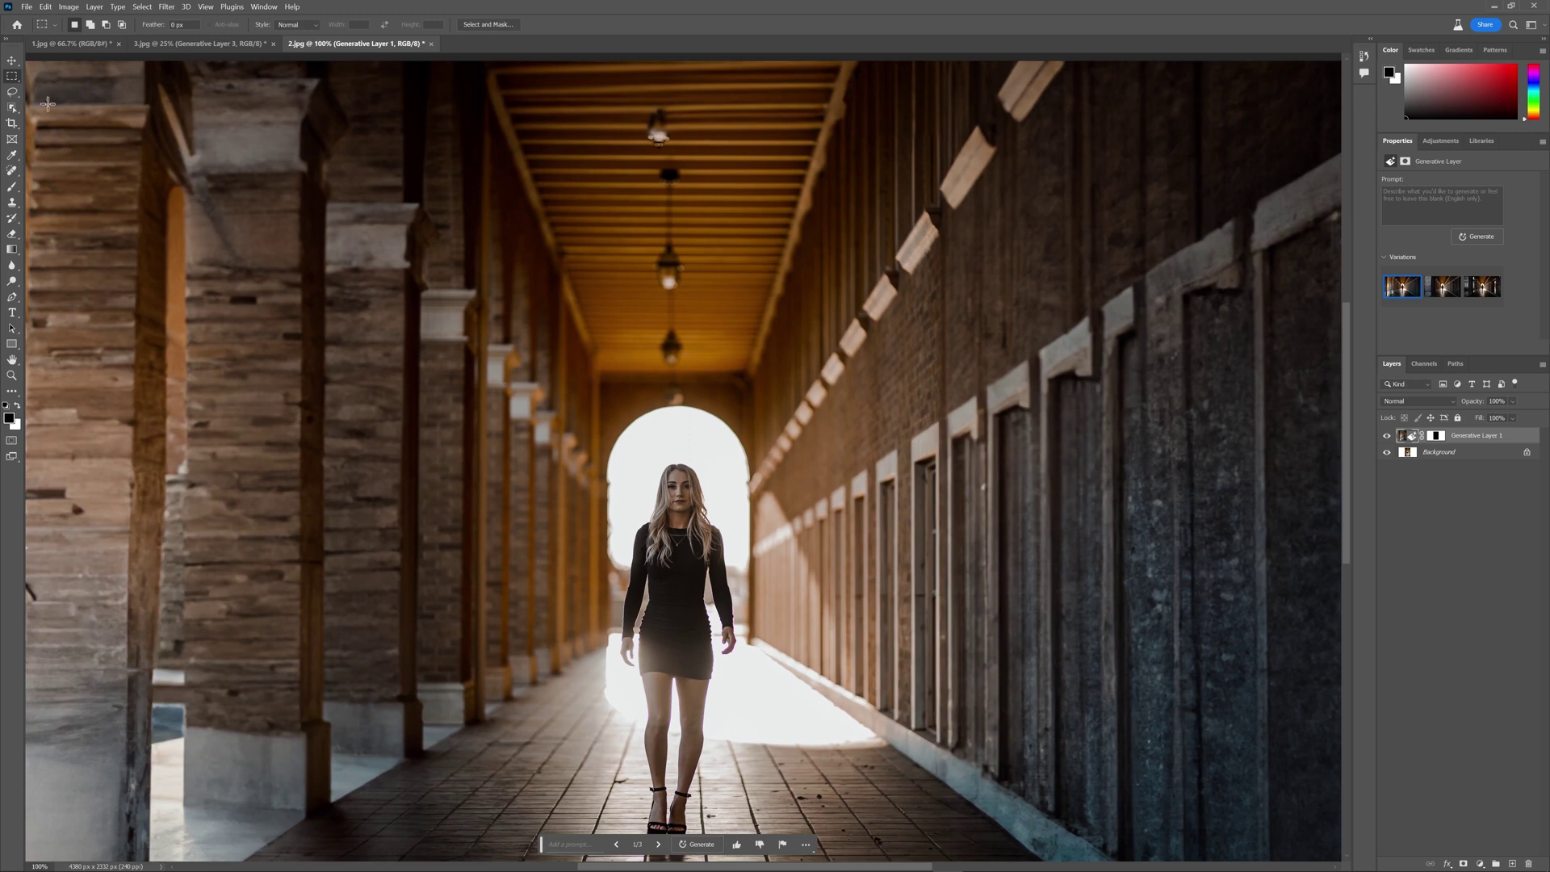
{"action": "left_click", "coordinate": [13, 91]}
- Lasso the hanging ceiling lamps and generate a 'no lights' fill over them
{"action": "mouse_move", "coordinate": [685, 101]}
{"action": "left_mouse_down"}
{"action": "mouse_move", "coordinate": [726, 281]}
{"action": "mouse_move", "coordinate": [696, 406]}
{"action": "left_mouse_up"}
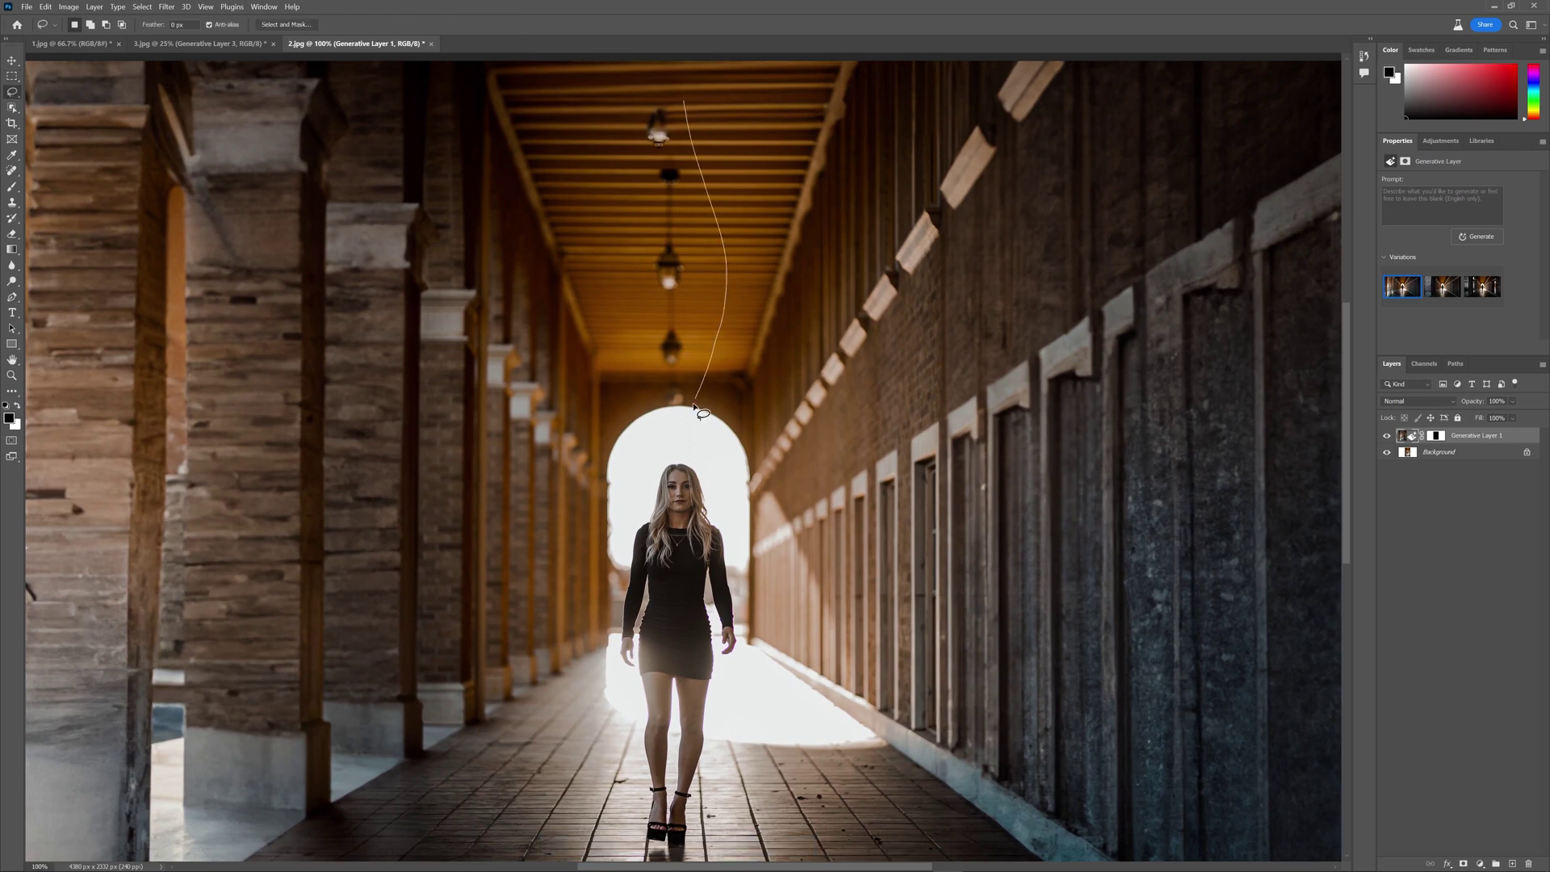
{"action": "mouse_move", "coordinate": [639, 292]}
{"action": "left_mouse_down"}
{"action": "mouse_move", "coordinate": [628, 125]}
{"action": "mouse_move", "coordinate": [670, 99]}
{"action": "left_mouse_up"}
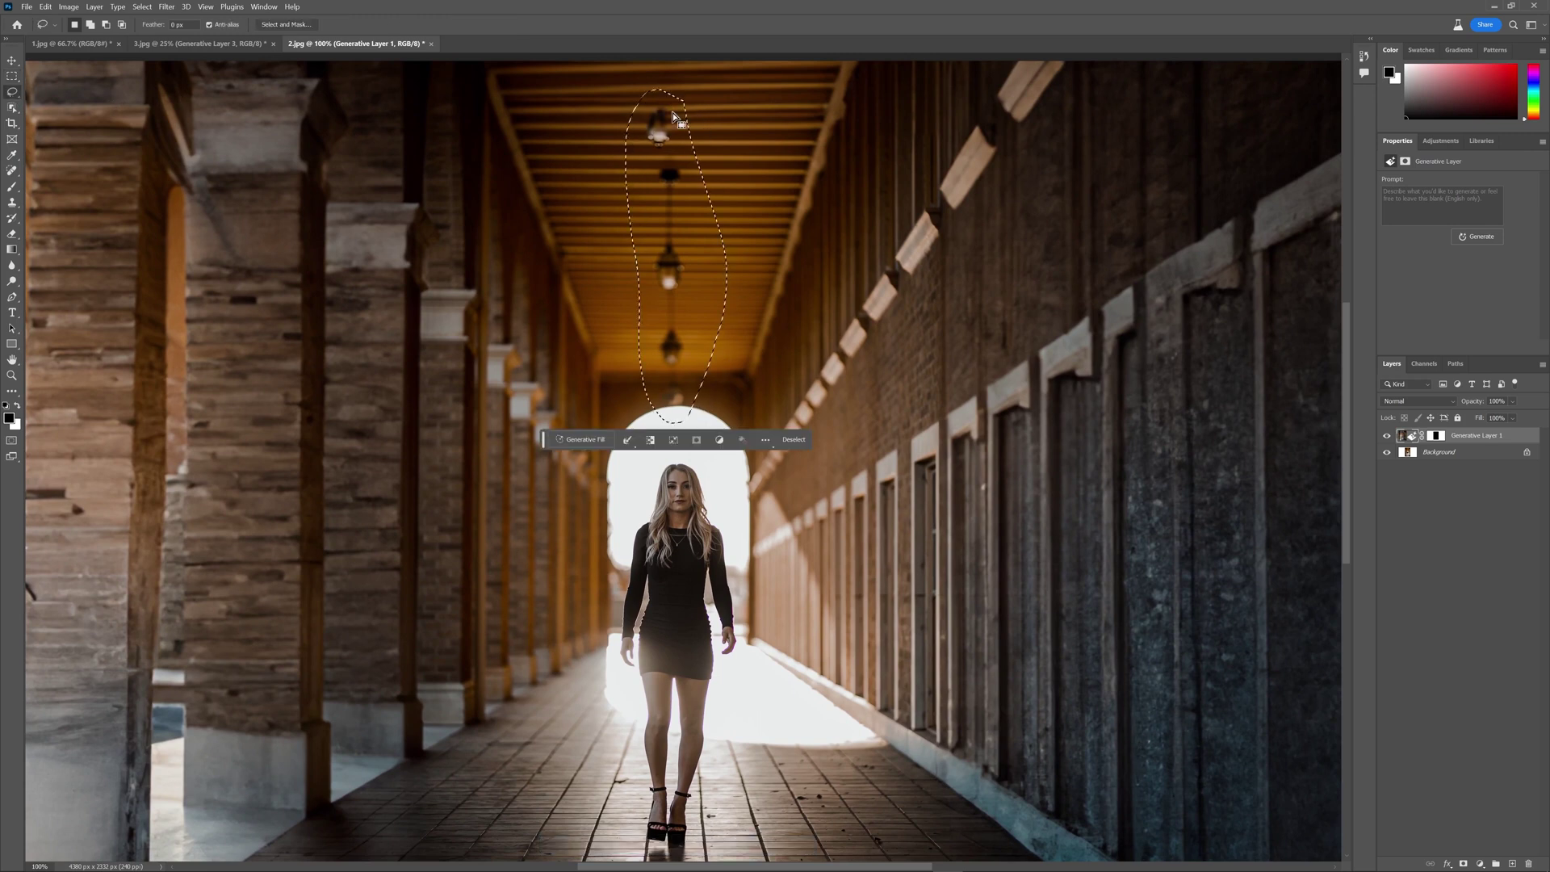
{"action": "type", "text": "no lights"}
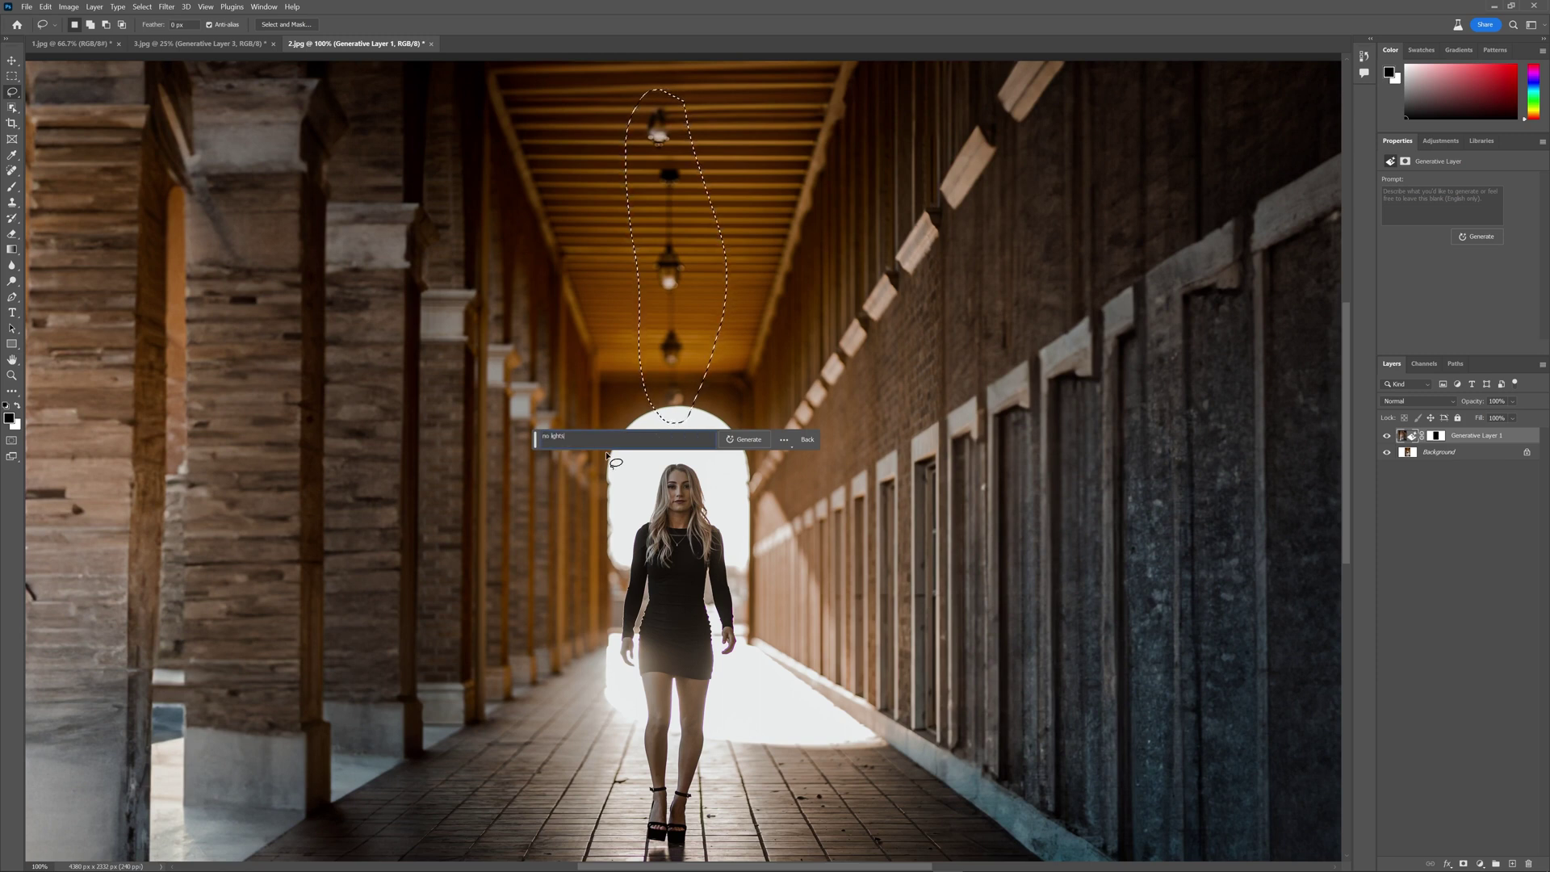
{"action": "key", "text": "Return"}
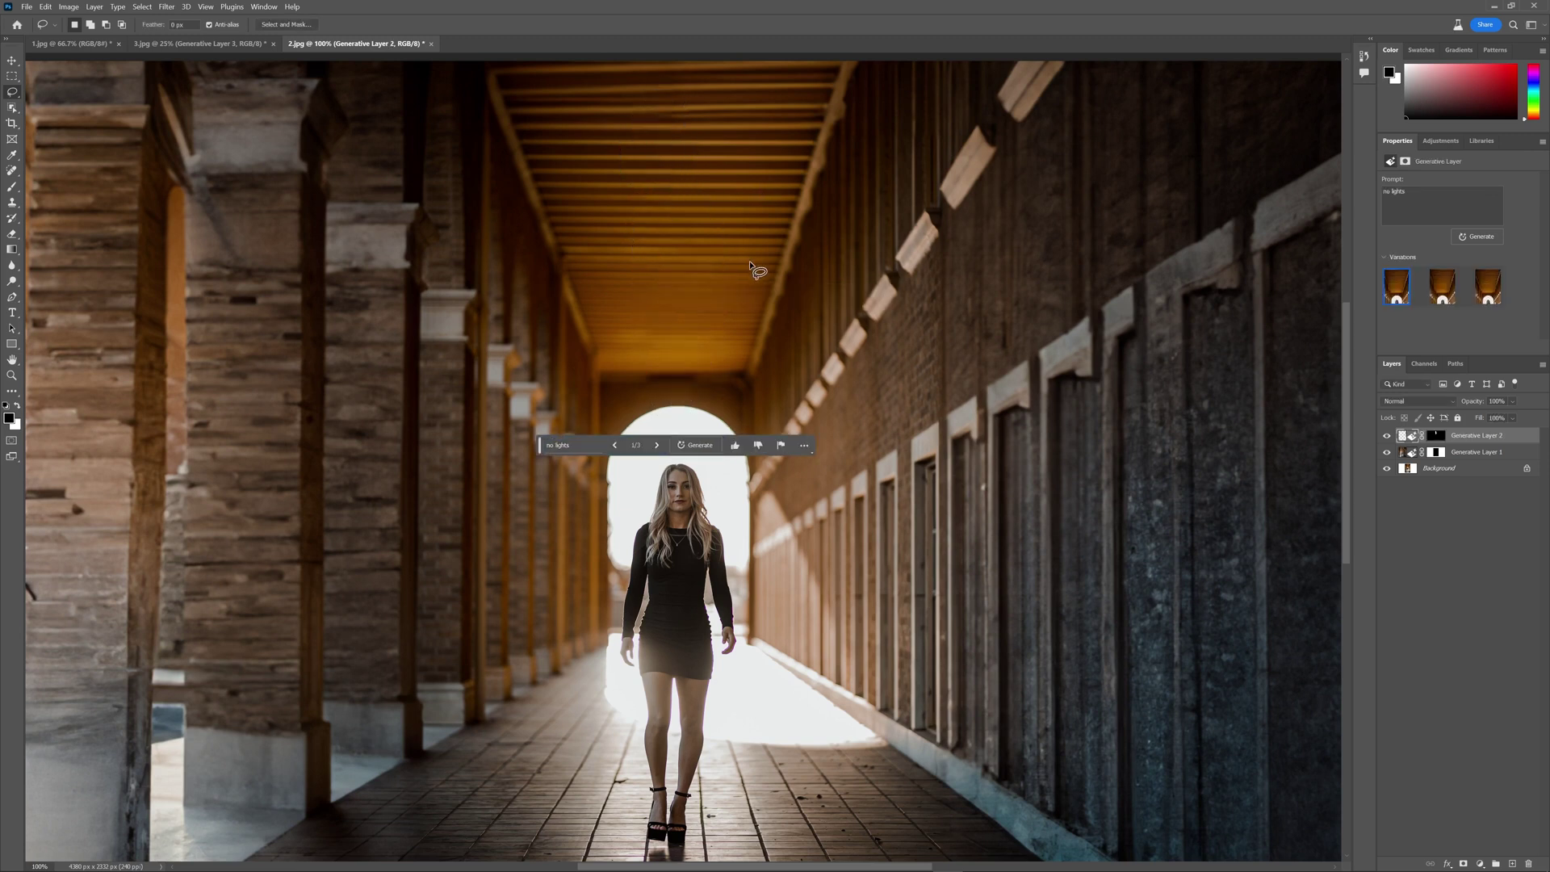
- Compare the generated variations, keep the second, and select Generative Layer 1
{"action": "left_click", "coordinate": [656, 445]}
{"action": "left_click", "coordinate": [615, 445]}
{"action": "left_click", "coordinate": [656, 445]}
{"action": "key", "text": "ctrl+minus"}
{"action": "key", "text": "ctrl+minus"}
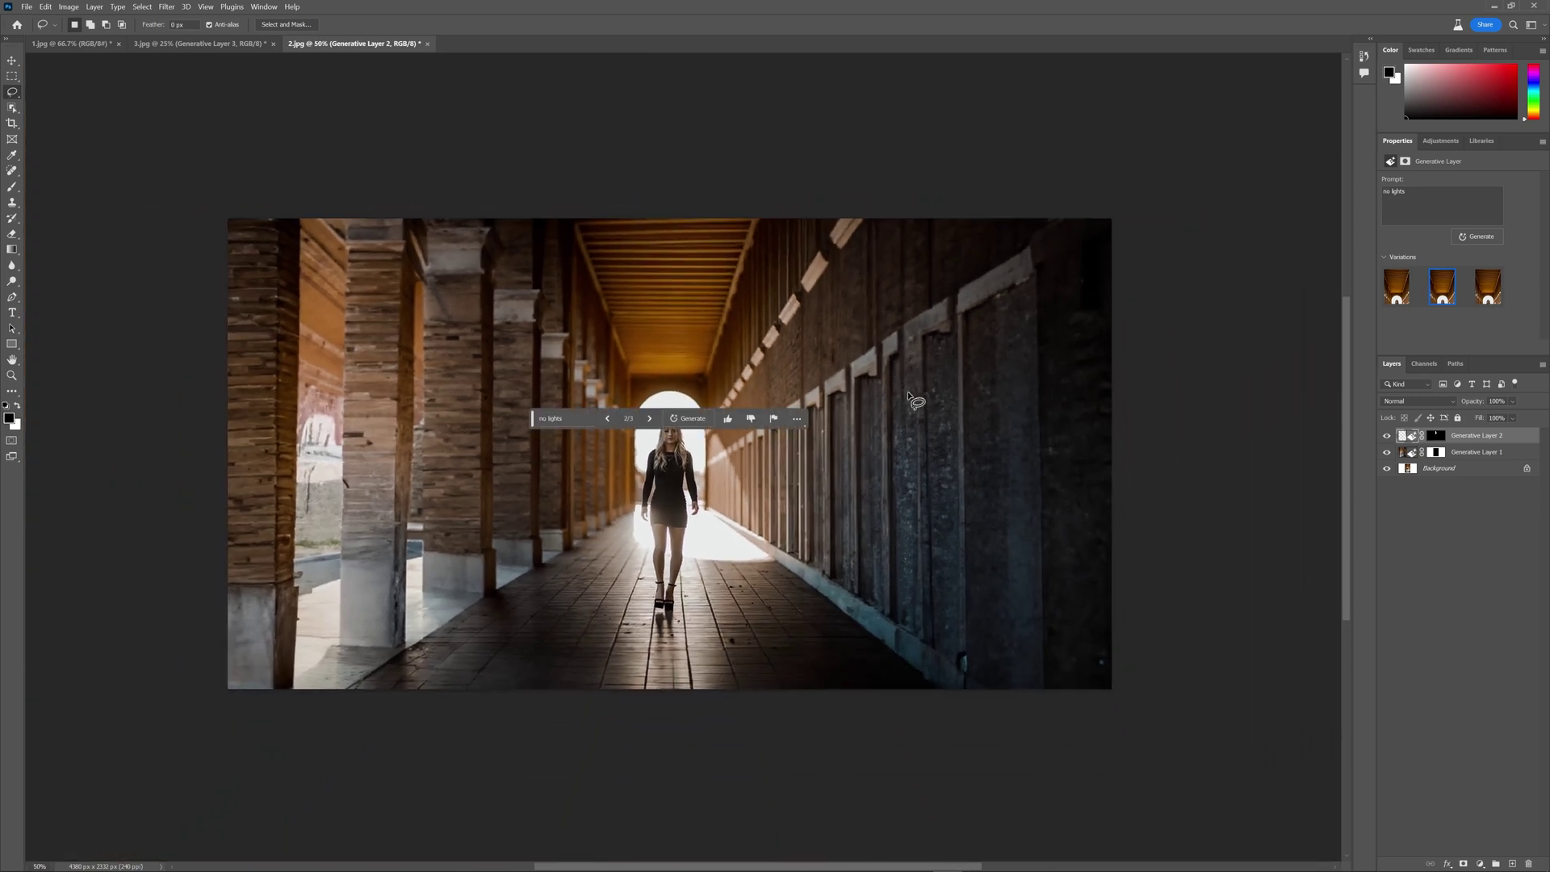
{"action": "left_click", "coordinate": [1468, 455]}
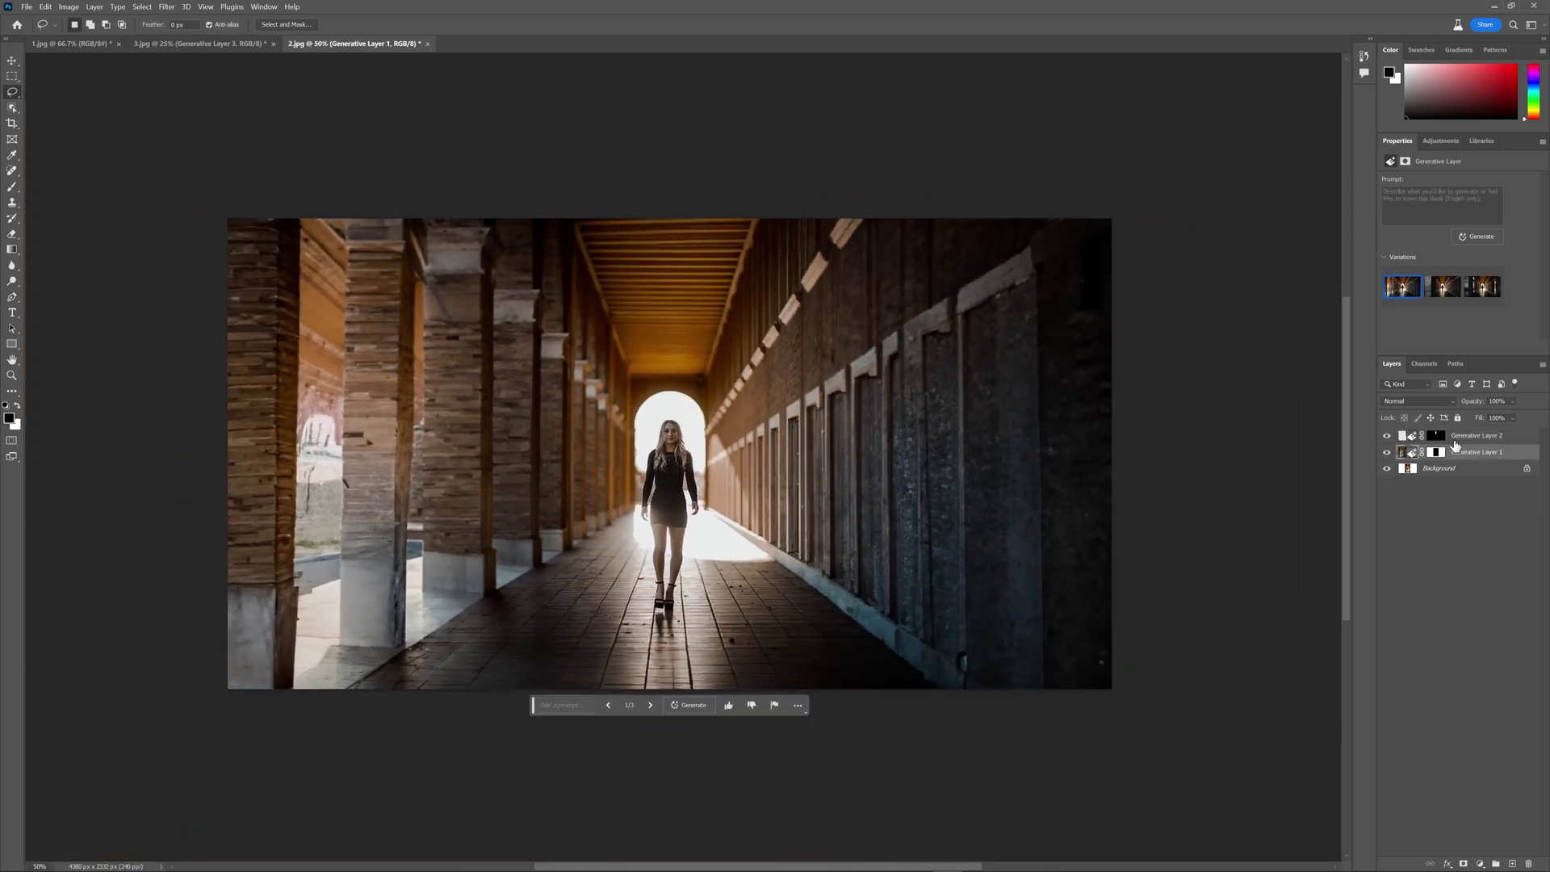
- Compare the corridor's generated sides with the original and pick the third side variation
{"action": "left_click", "coordinate": [1387, 453]}
{"action": "left_click", "coordinate": [1387, 453]}
{"action": "left_click", "coordinate": [1445, 291]}
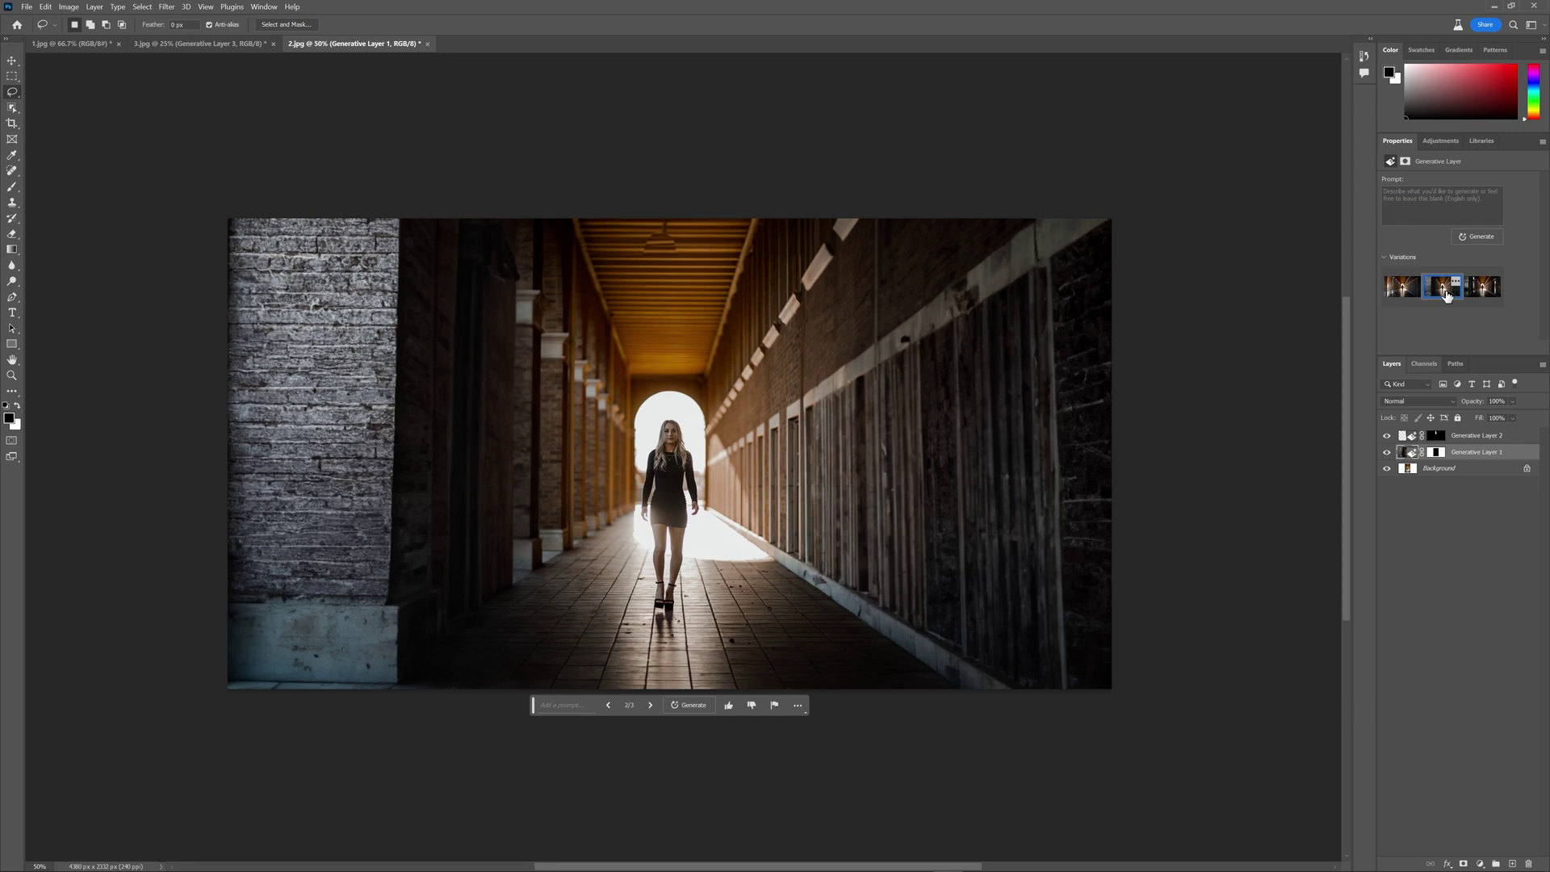
{"action": "left_click", "coordinate": [1487, 297]}
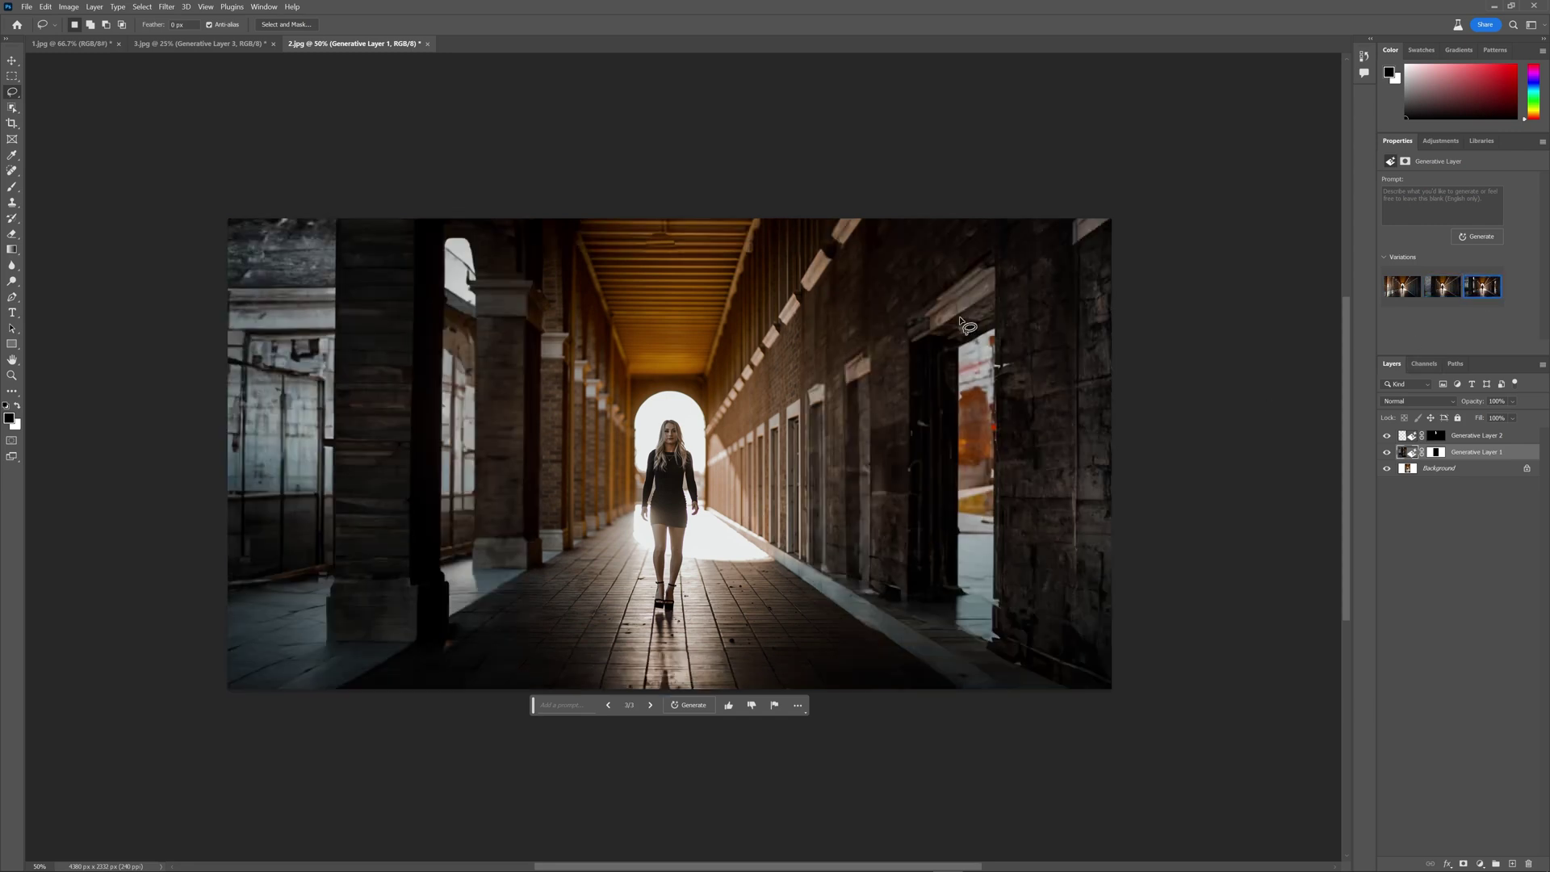
{"action": "key", "text": "ctrl+plus"}
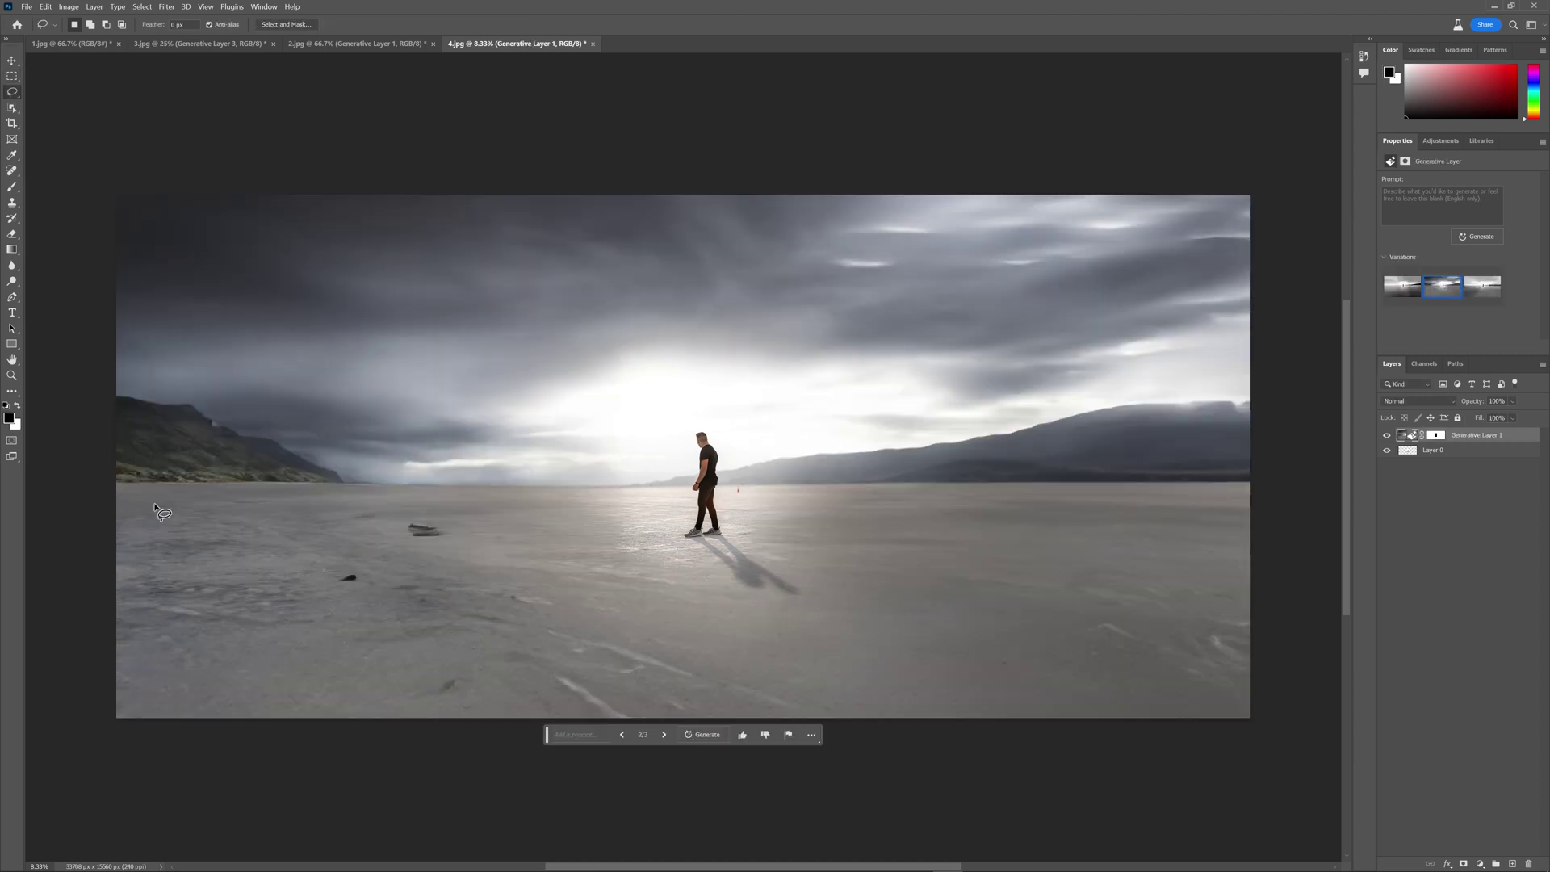
- Lasso the left sky and green mountain and run Generative Fill with no prompt
{"action": "mouse_move", "coordinate": [89, 509]}
{"action": "left_mouse_down"}
{"action": "mouse_move", "coordinate": [645, 508]}
{"action": "mouse_move", "coordinate": [674, 494]}
{"action": "mouse_move", "coordinate": [691, 423]}
{"action": "mouse_move", "coordinate": [734, 367]}
{"action": "mouse_move", "coordinate": [755, 273]}
{"action": "mouse_move", "coordinate": [686, 191]}
{"action": "mouse_move", "coordinate": [188, 203]}
{"action": "mouse_move", "coordinate": [115, 307]}
{"action": "mouse_move", "coordinate": [129, 404]}
{"action": "left_mouse_up"}
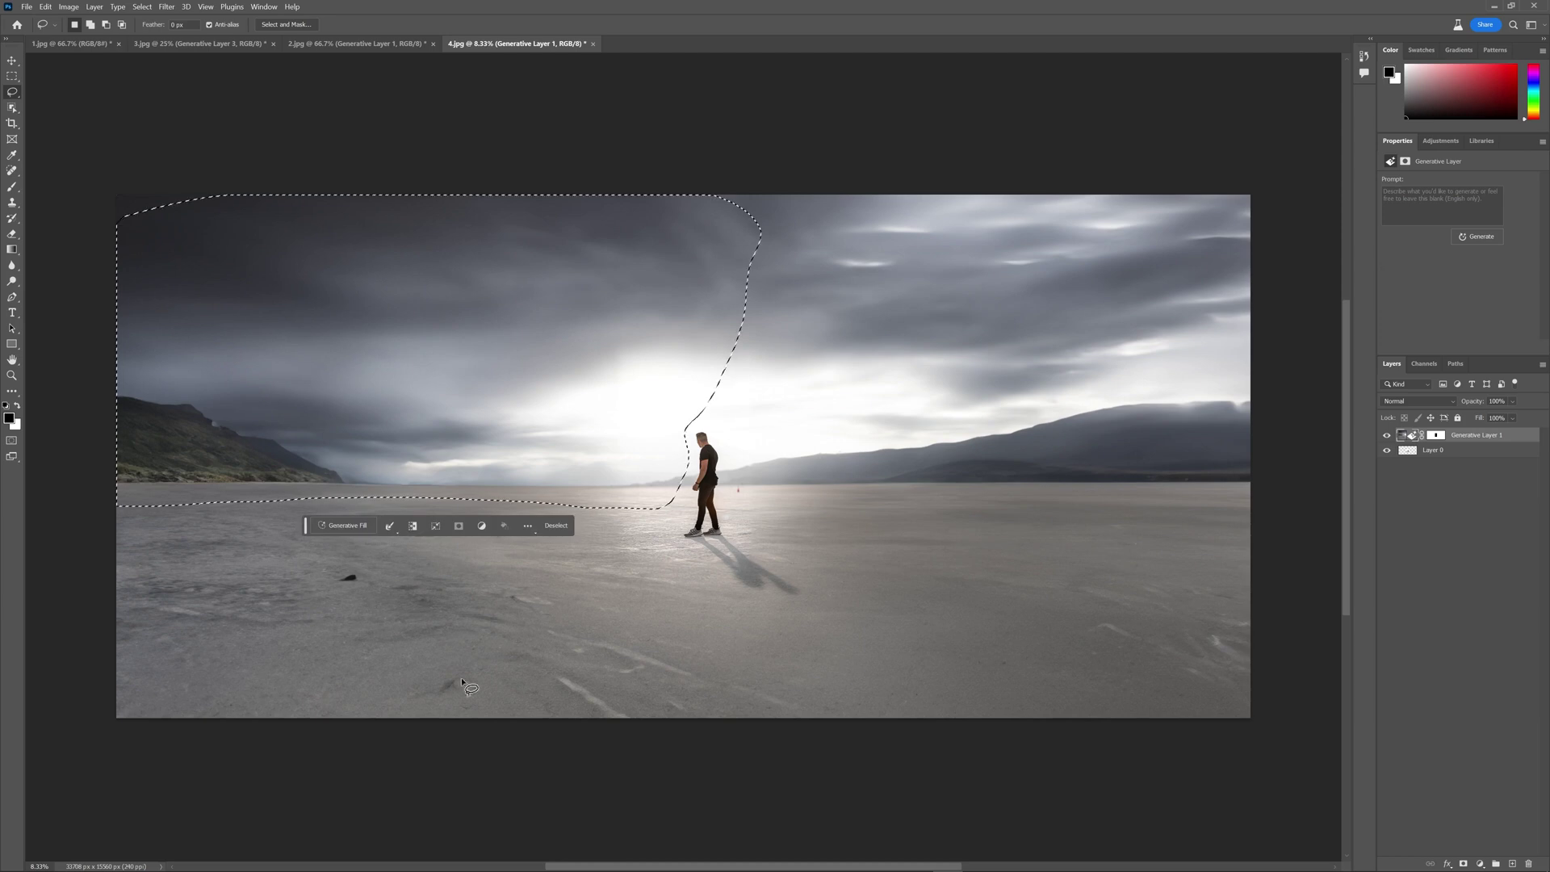
{"action": "left_click", "coordinate": [351, 527]}
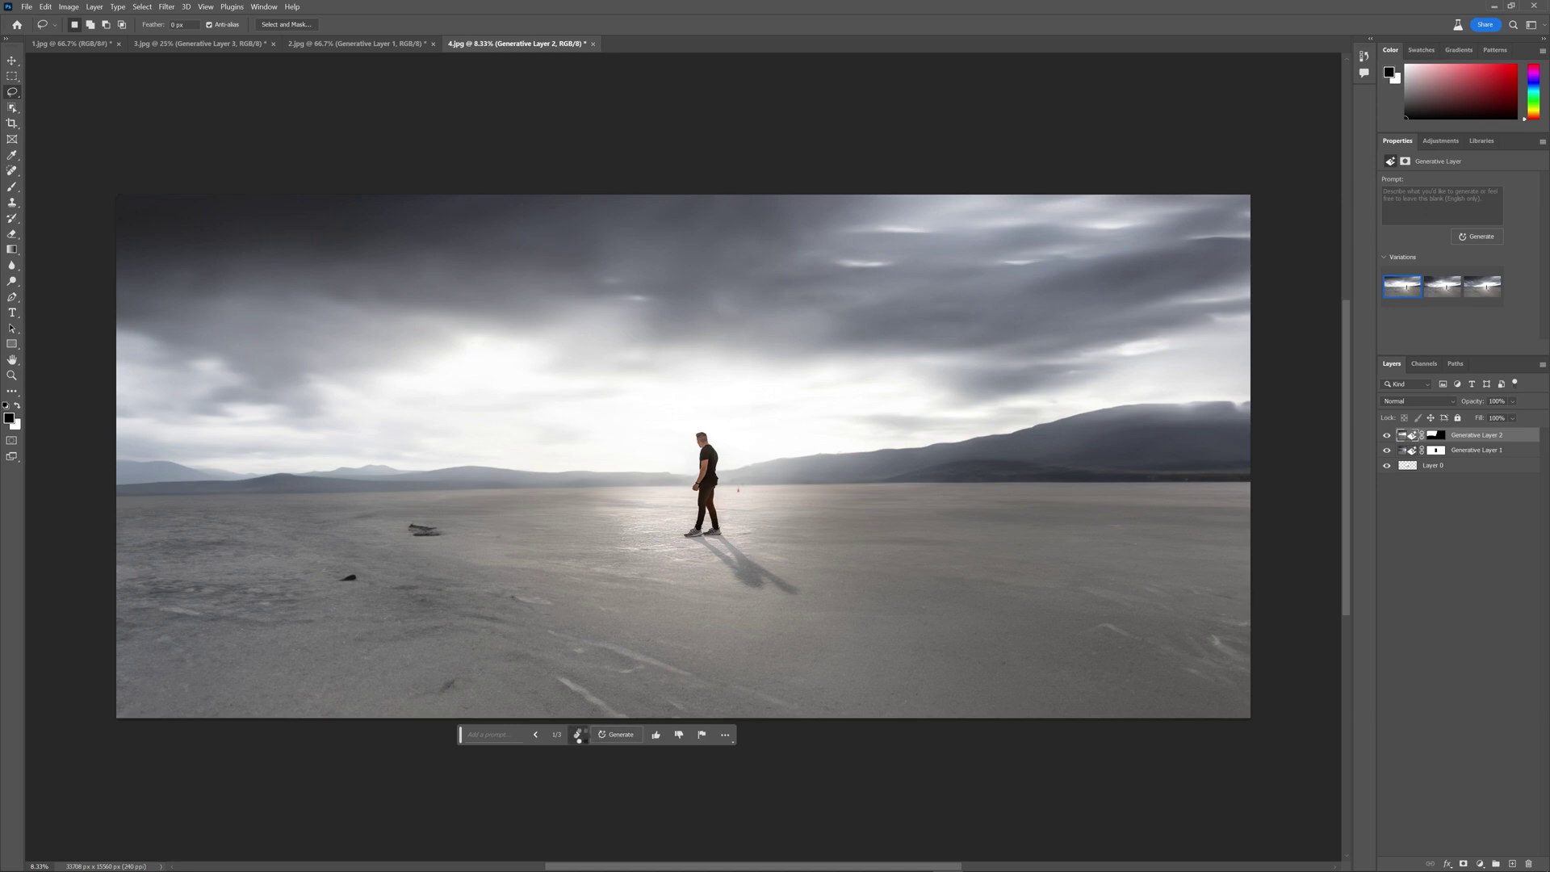
- Generate a 'little pool of water' on the ground in front of the man
{"action": "mouse_move", "coordinate": [547, 627]}
{"action": "left_mouse_down"}
{"action": "mouse_move", "coordinate": [586, 571]}
{"action": "mouse_move", "coordinate": [683, 551]}
{"action": "mouse_move", "coordinate": [838, 569]}
{"action": "mouse_move", "coordinate": [859, 656]}
{"action": "mouse_move", "coordinate": [819, 692]}
{"action": "mouse_move", "coordinate": [713, 719]}
{"action": "left_mouse_up"}
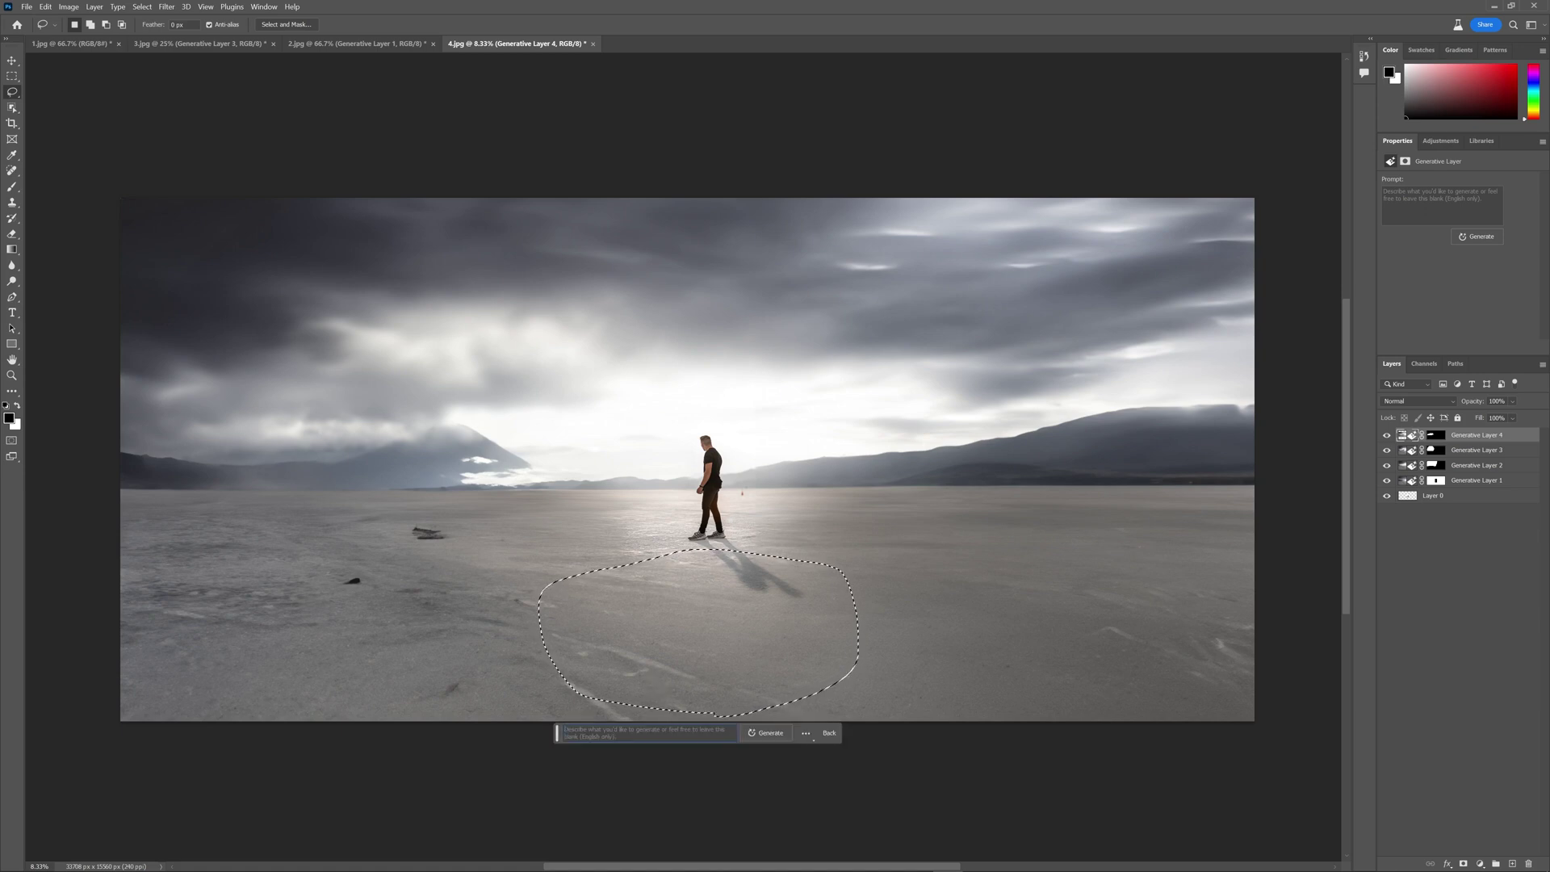
{"action": "type", "text": "little plool of water"}
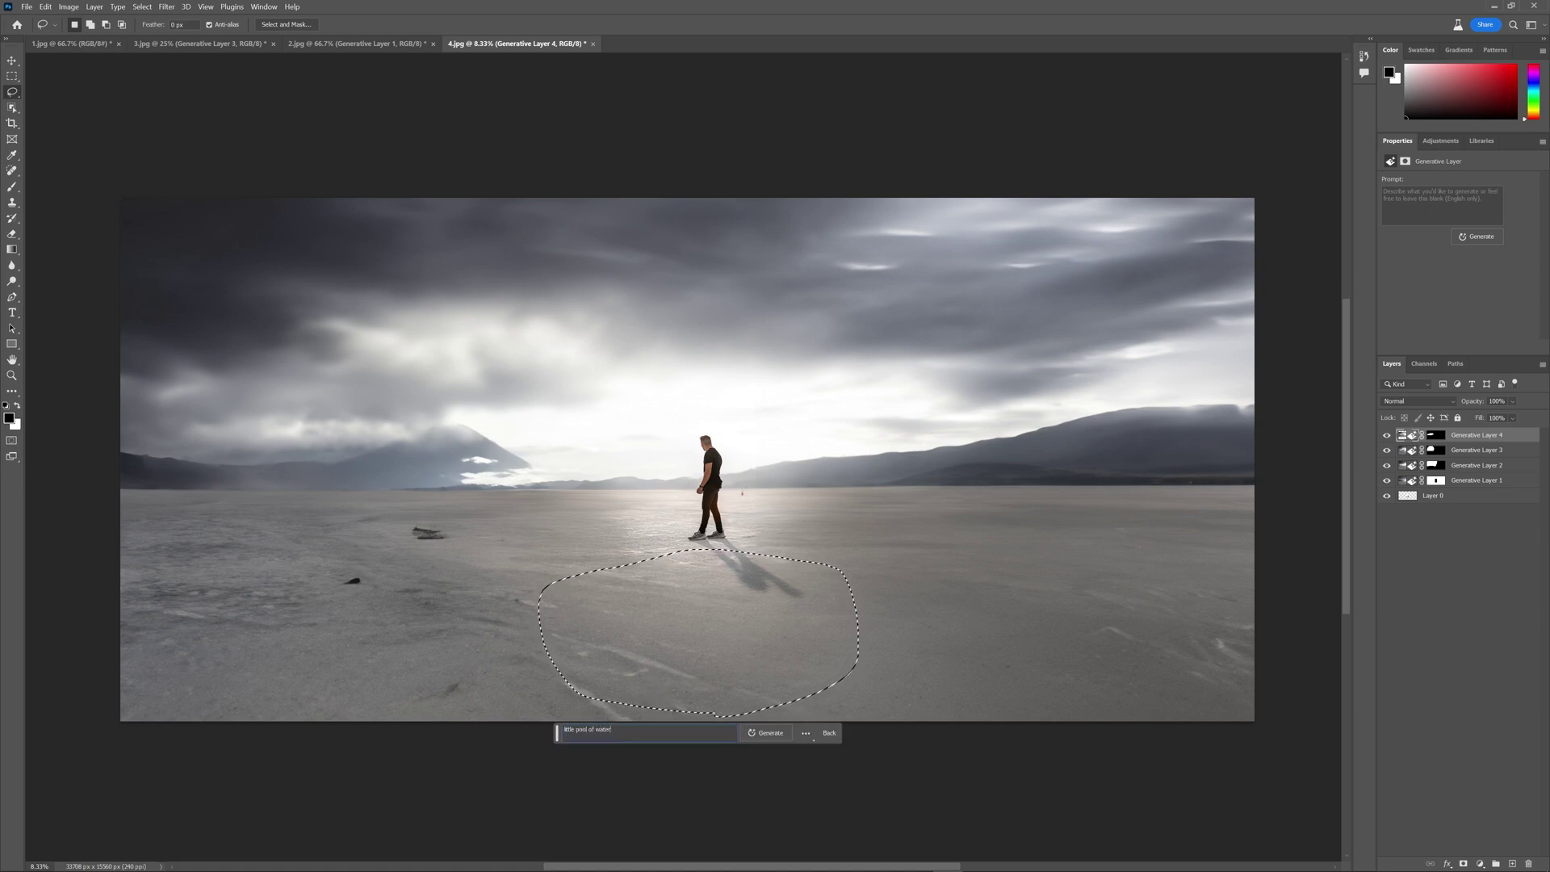
{"action": "key", "text": "Return"}
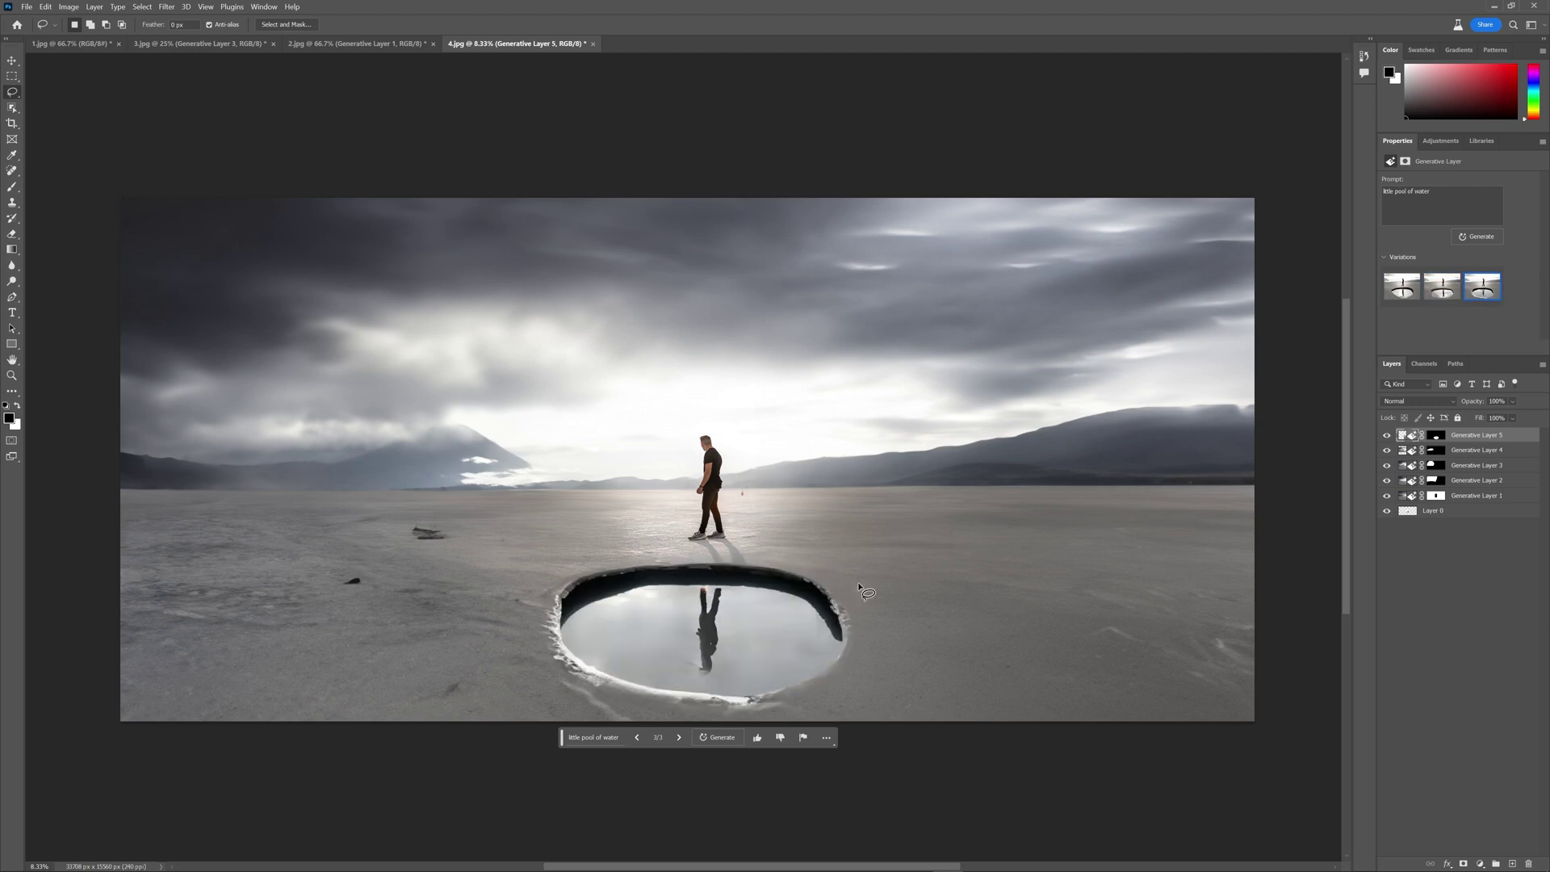
{"action": "key", "text": "ctrl+plus"}
{"action": "key", "text": "ctrl+plus"}
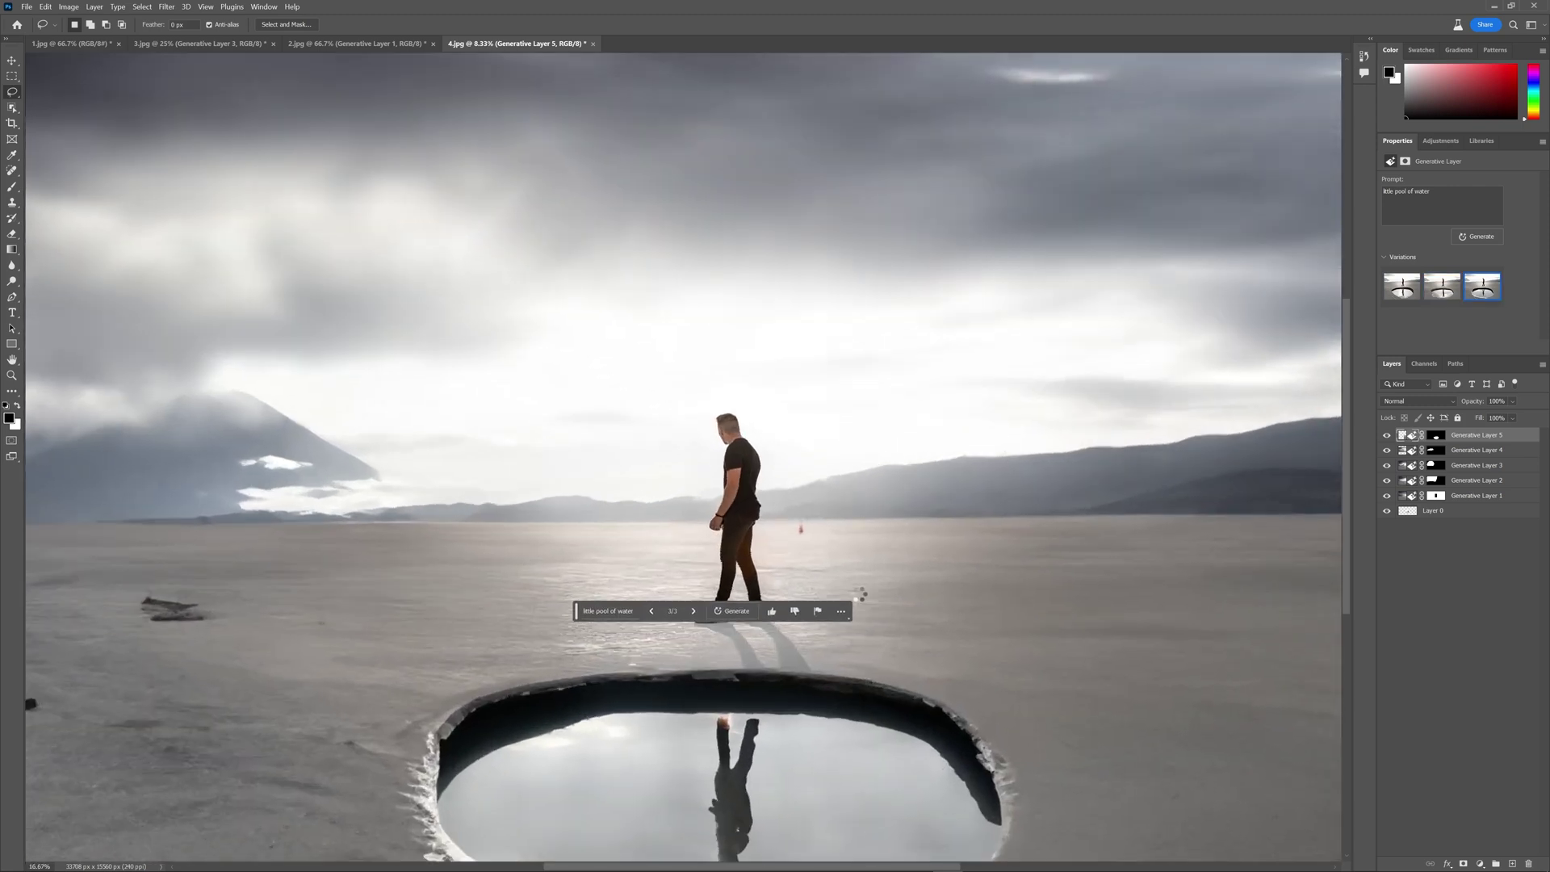
{"action": "left_click_drag", "start_coordinate": [891, 675], "coordinate": [850, 469]}
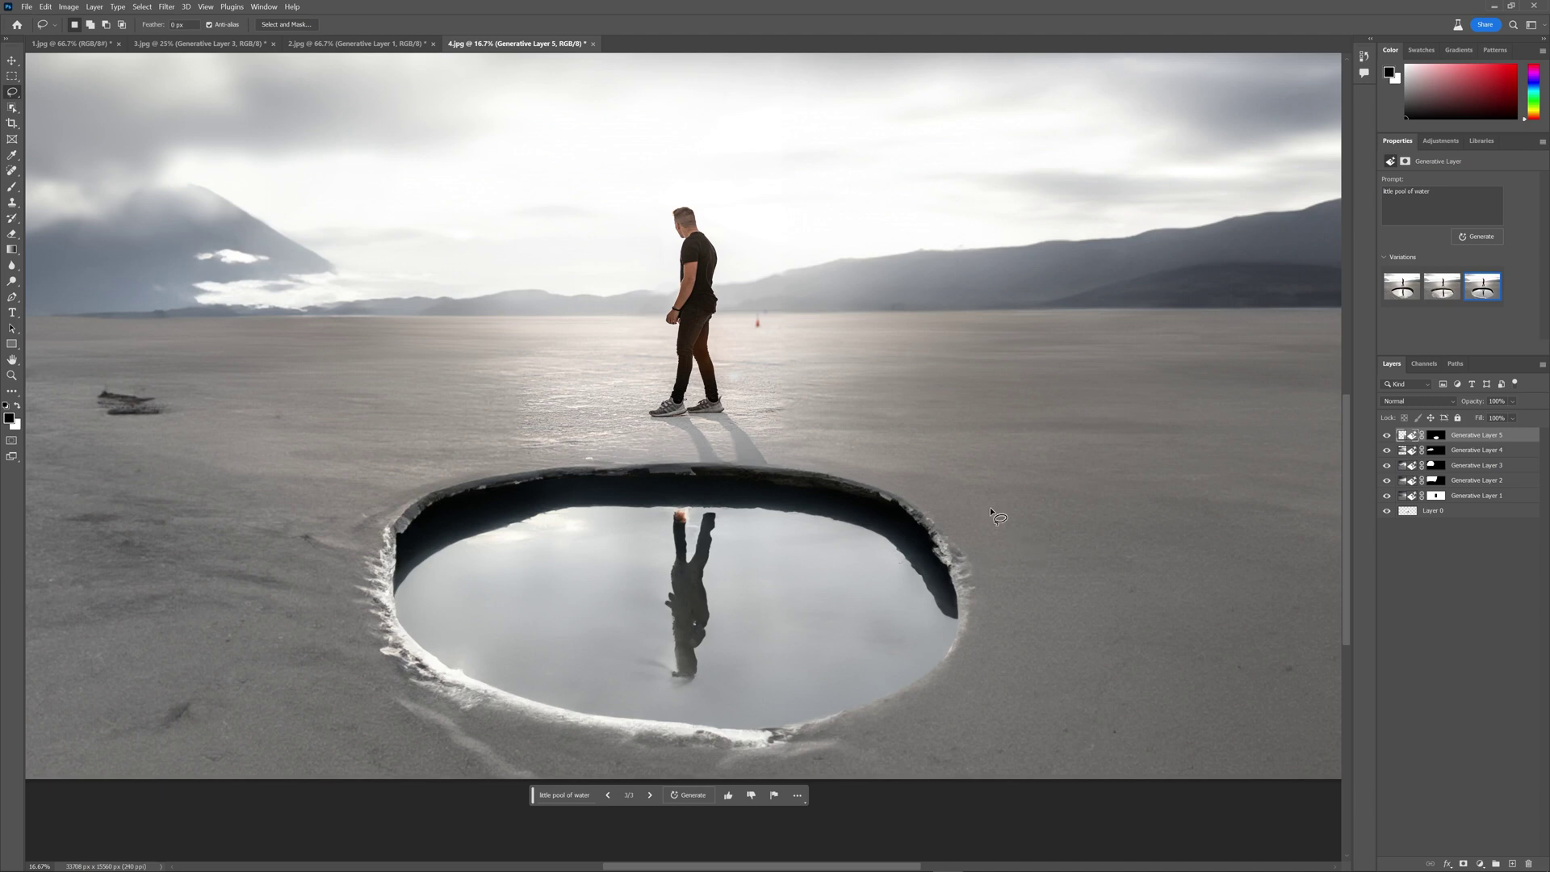
{"action": "key", "text": "ctrl+minus"}
{"action": "key", "text": "ctrl+minus"}
{"action": "key", "text": "ctrl+minus"}
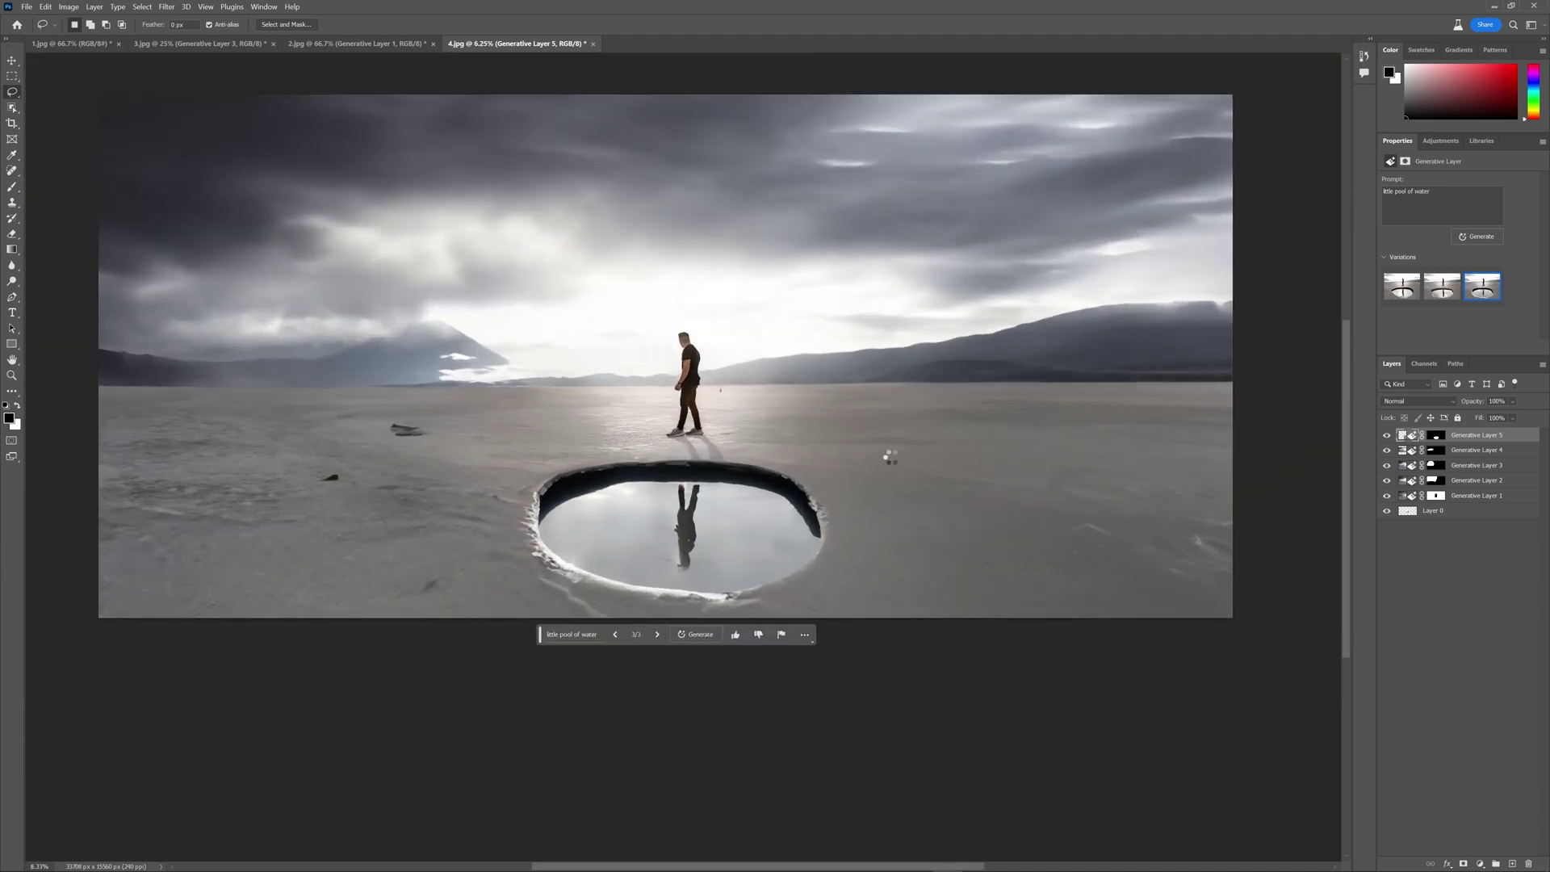
{"action": "scroll", "coordinate": [878, 489], "scroll_direction": "up", "scroll_amount": 1}
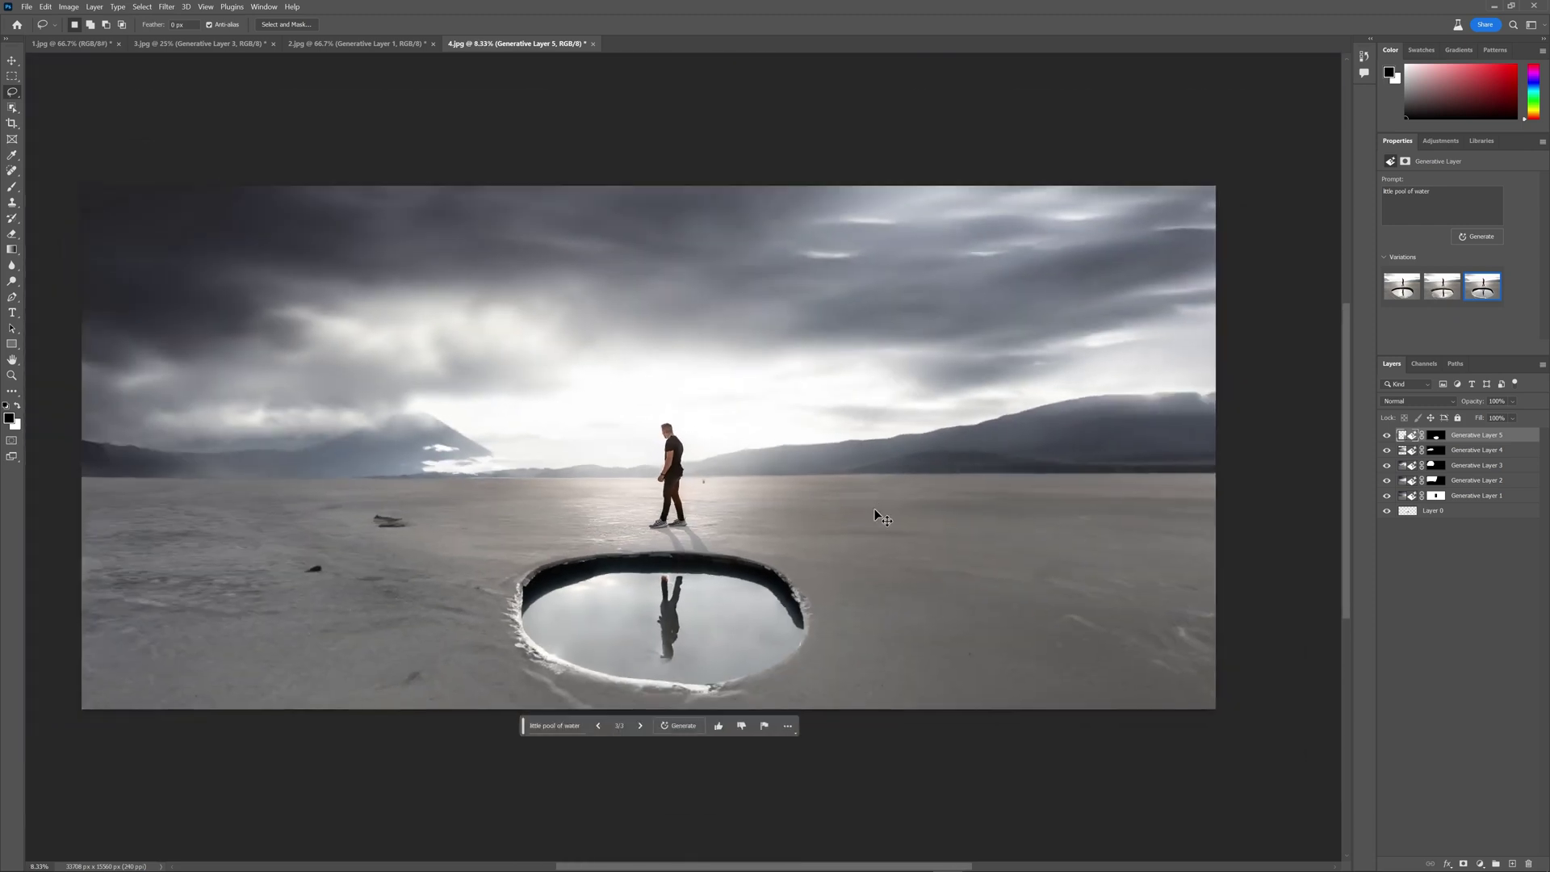
{"action": "key", "text": "ctrl+plus"}
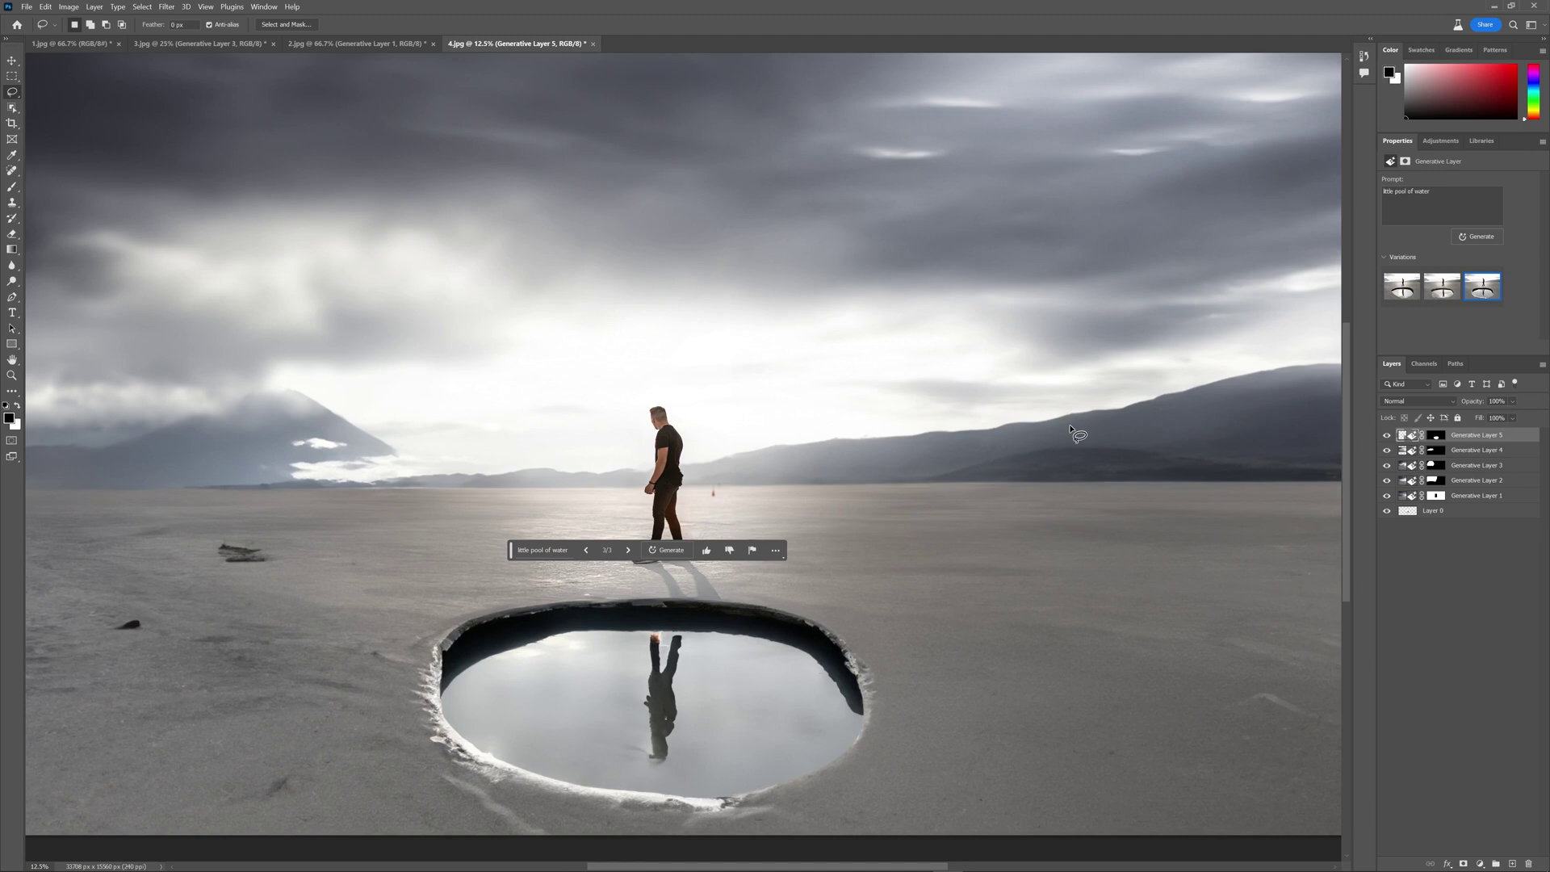
{"action": "key", "text": "ctrl+minus"}
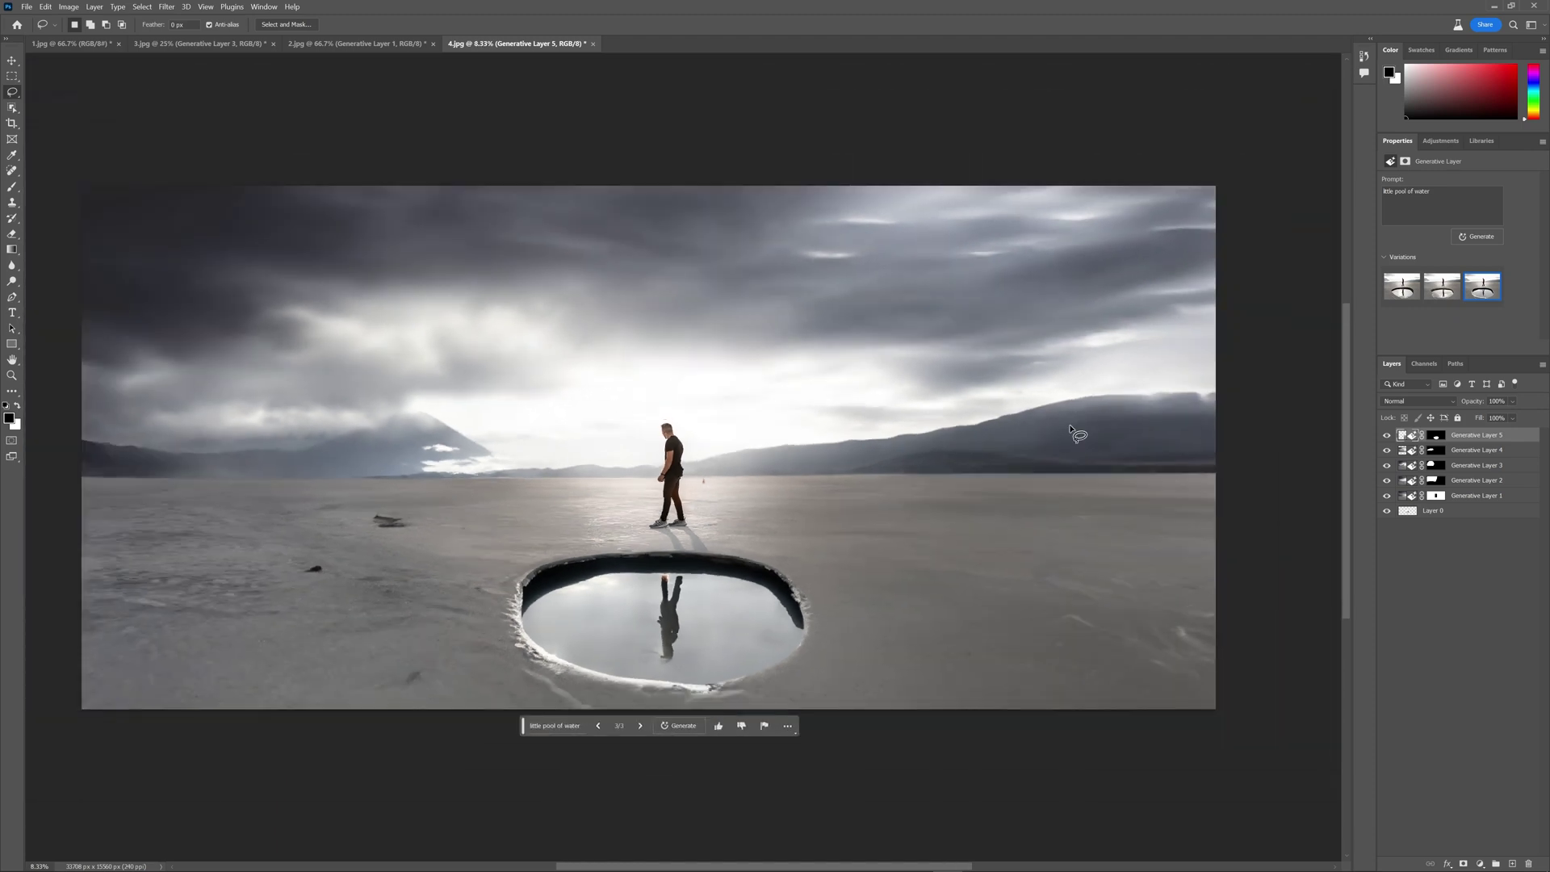
{"action": "key", "text": "ctrl+plus"}
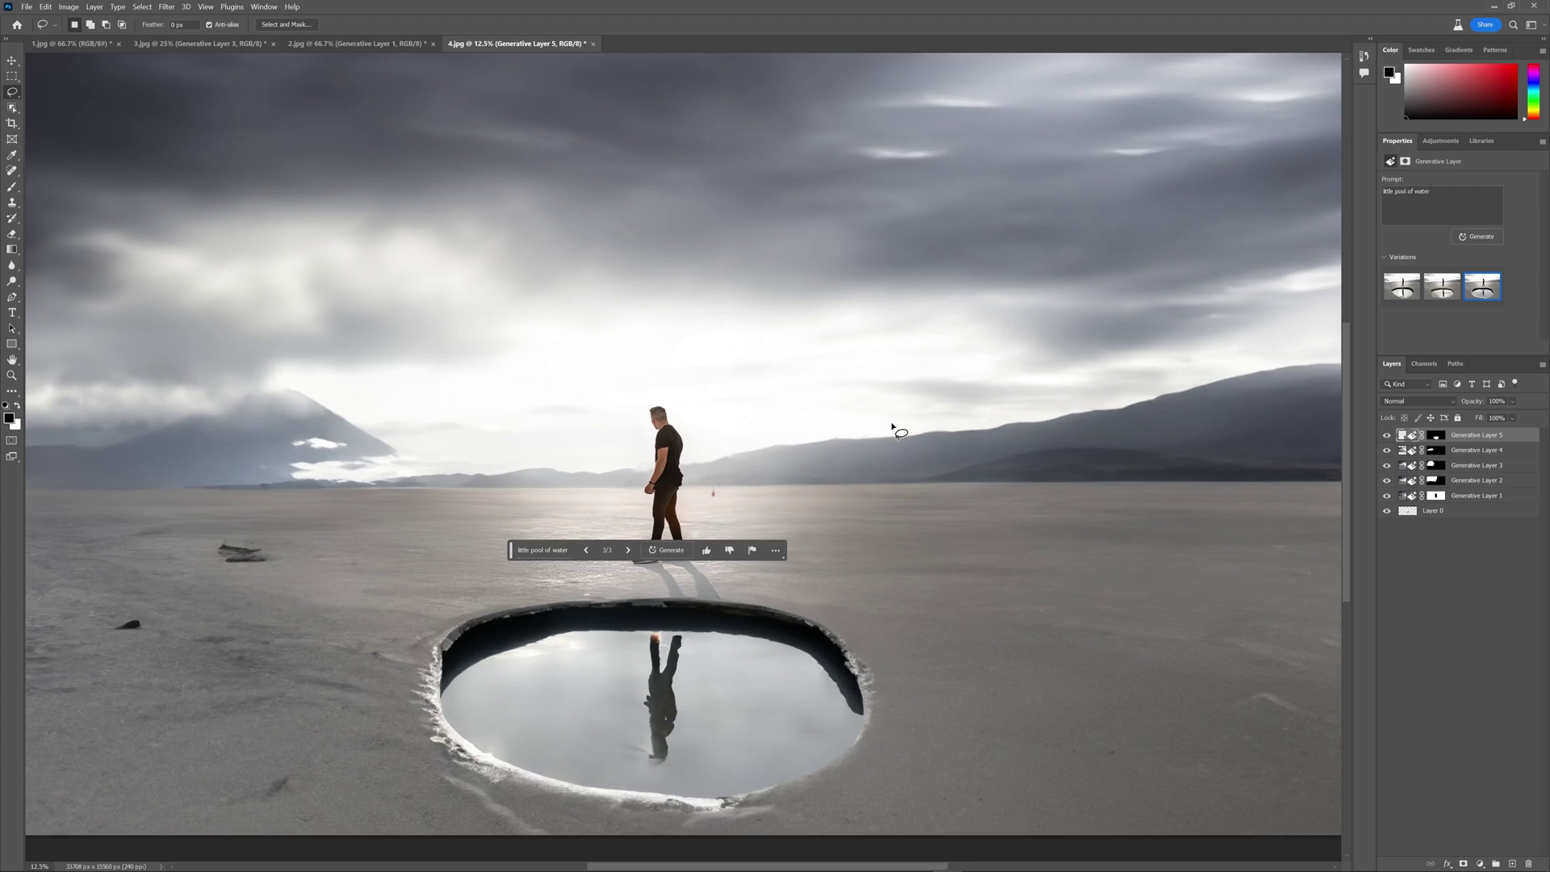